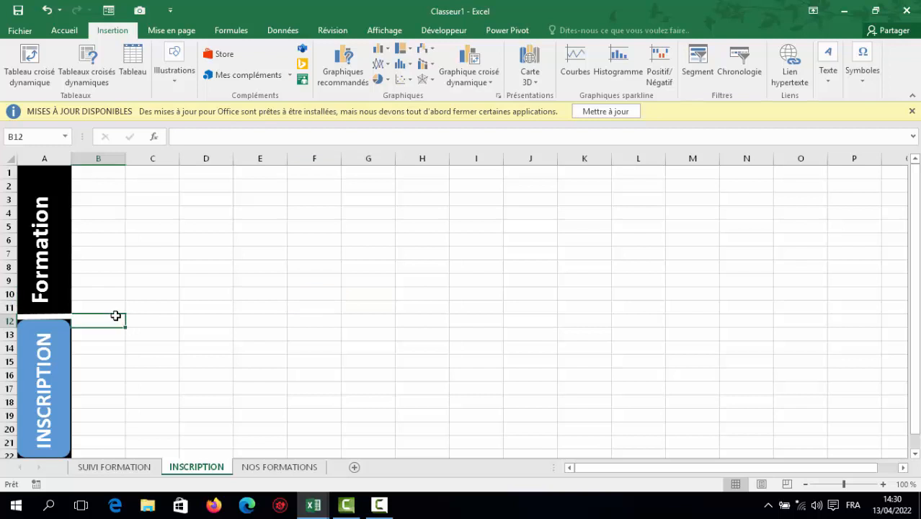
Enter the headers N°, DATE and PRENOMS ET NOM in cells B10 to D10 of the INSCRIPTION sheet.
{"action": "left_click", "coordinate": [108, 308]}
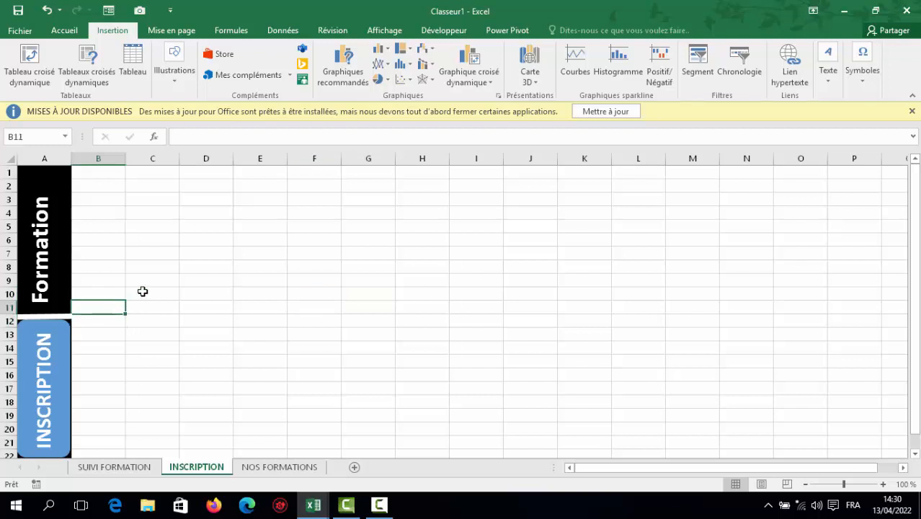
{"action": "left_click", "coordinate": [99, 291]}
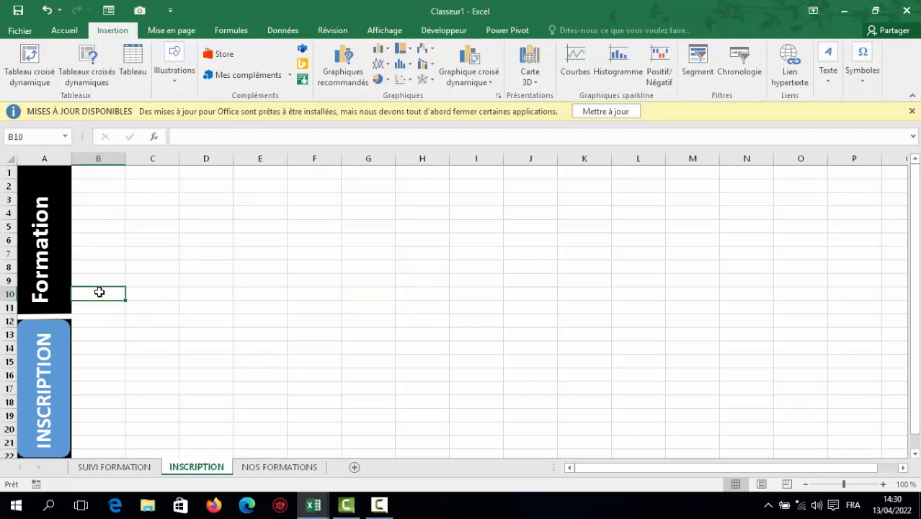
{"action": "type", "text": "N°"}
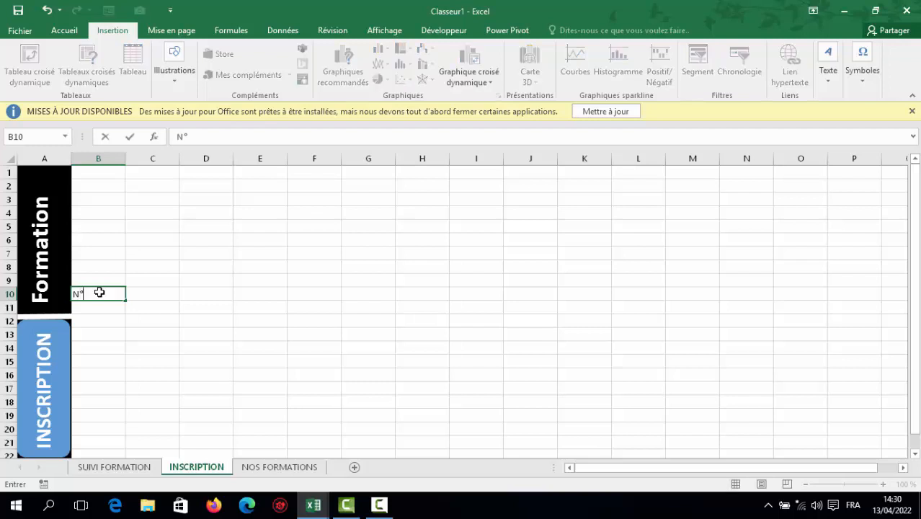
{"action": "key", "text": "Tab"}
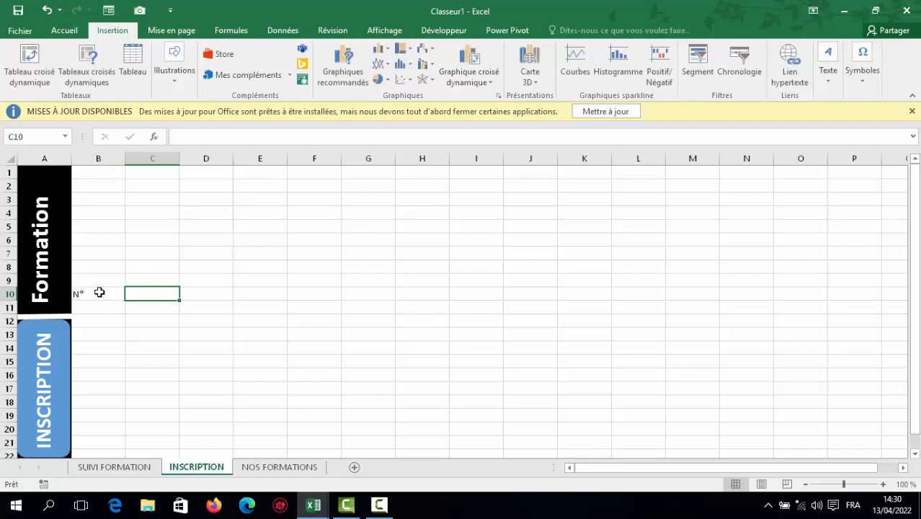
{"action": "type", "text": "DATE"}
{"action": "key", "text": "Tab"}
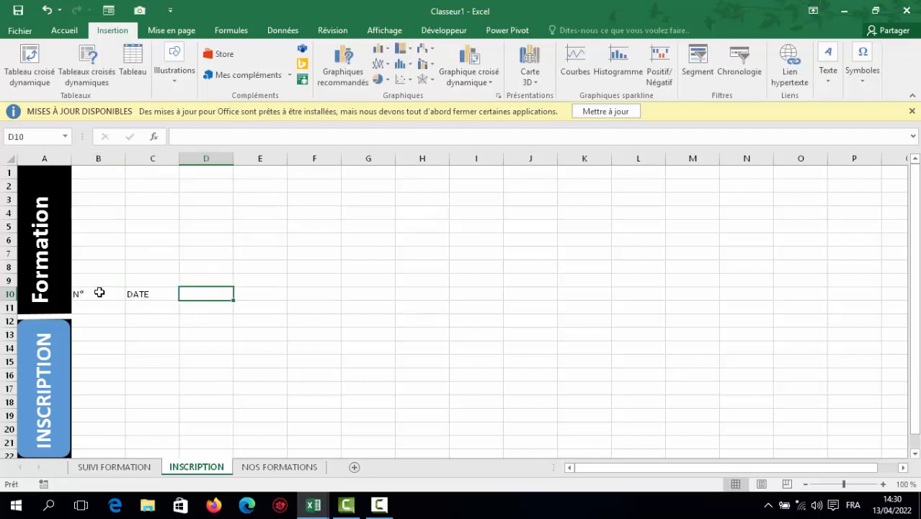
{"action": "type", "text": "PRENO"}
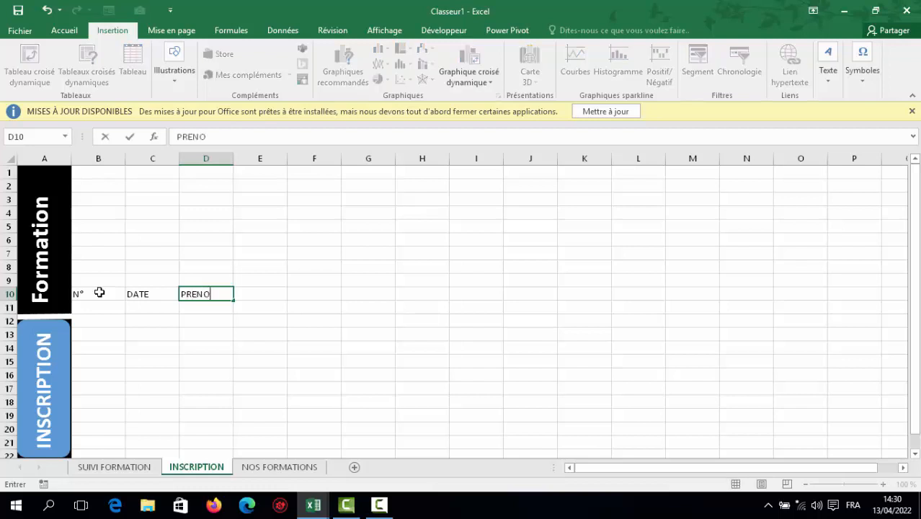
{"action": "type", "text": "MS ET"}
{"action": "type", "text": " NOM"}
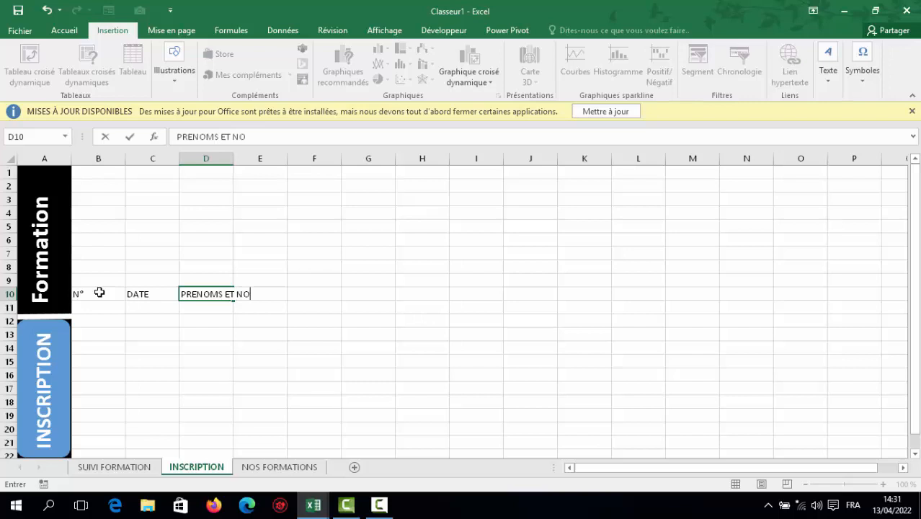
{"action": "key", "text": "Tab"}
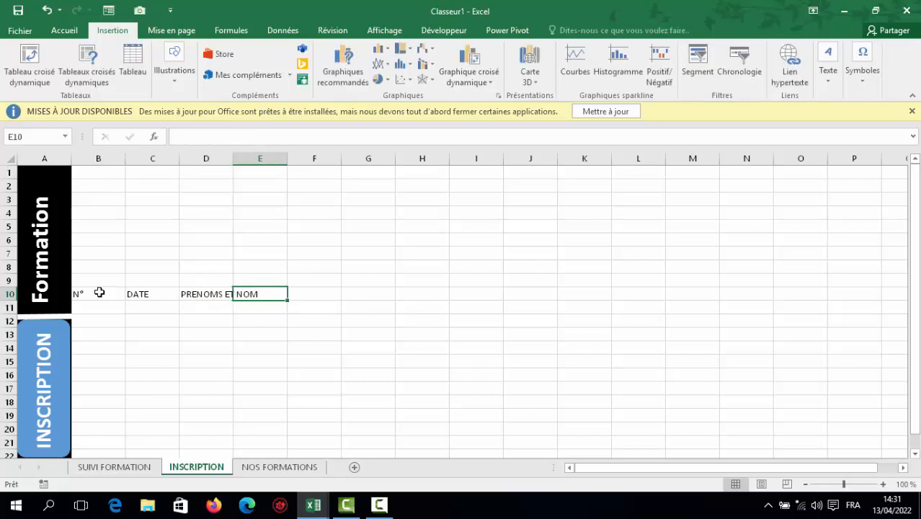
Continue row 10 with the headers FORMATION, TYPE FORMATION and INSCRIPTION in cells E10 to G10.
{"action": "type", "text": "FORM"}
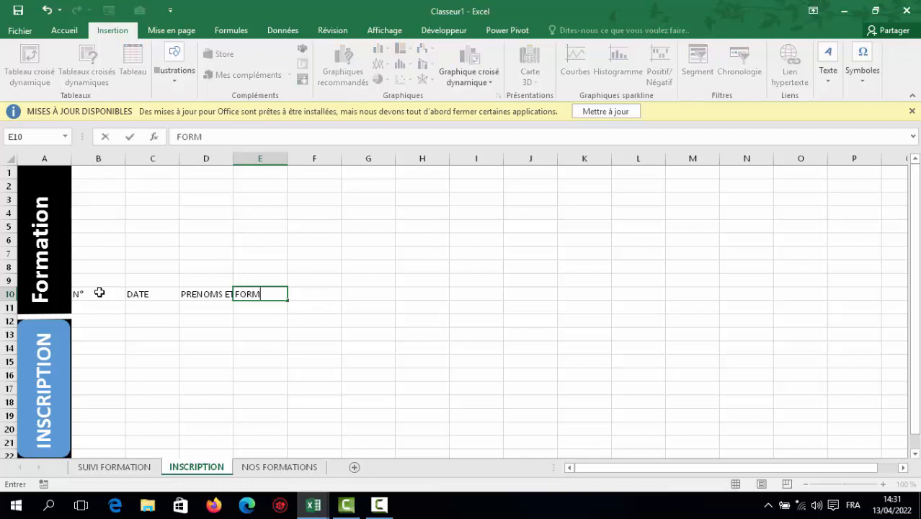
{"action": "type", "text": "ATION"}
{"action": "key", "text": "Tab"}
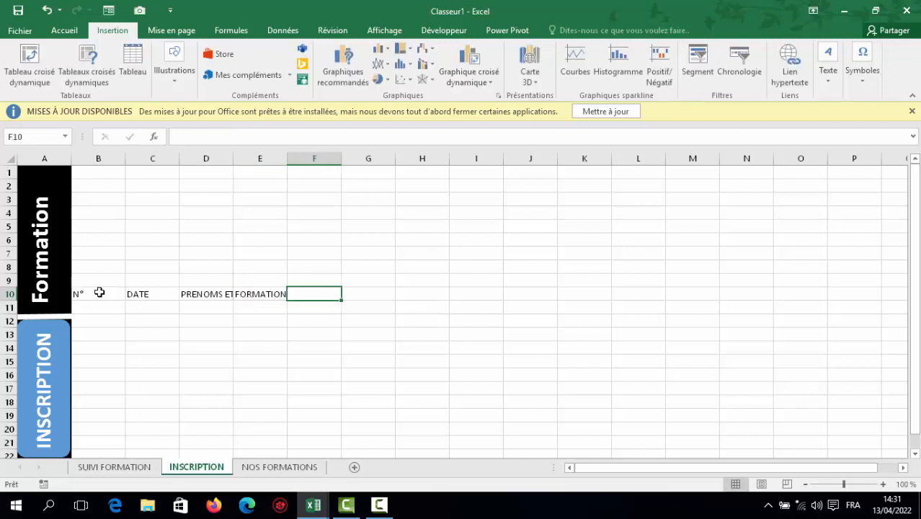
{"action": "type", "text": "TY"}
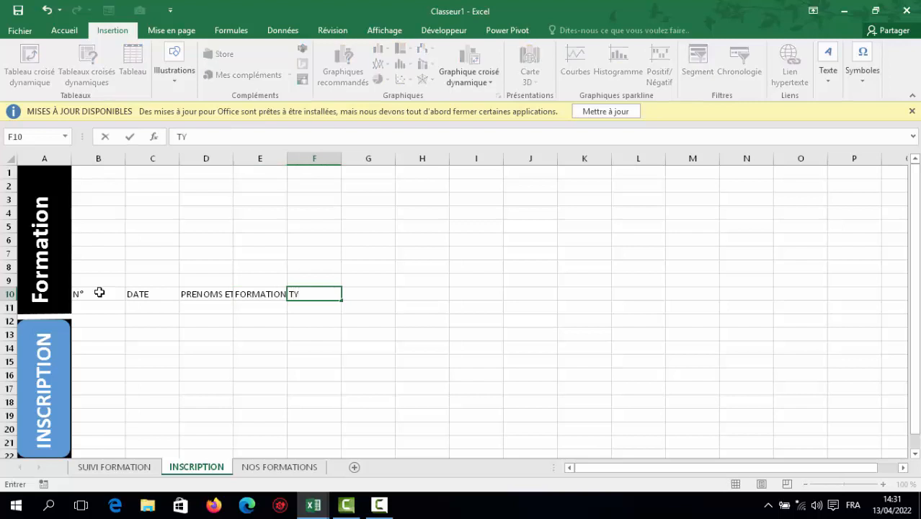
{"action": "type", "text": "PE FORMATION"}
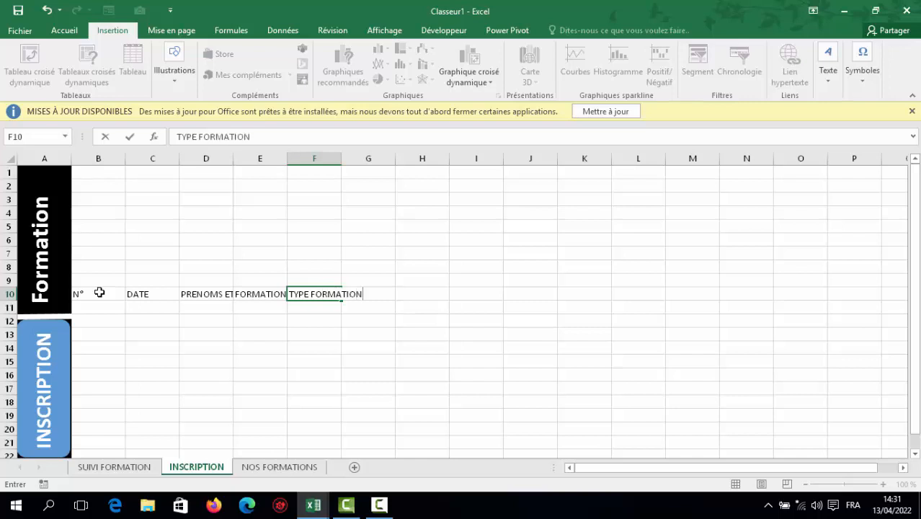
{"action": "key", "text": "Tab"}
{"action": "type", "text": "IN"}
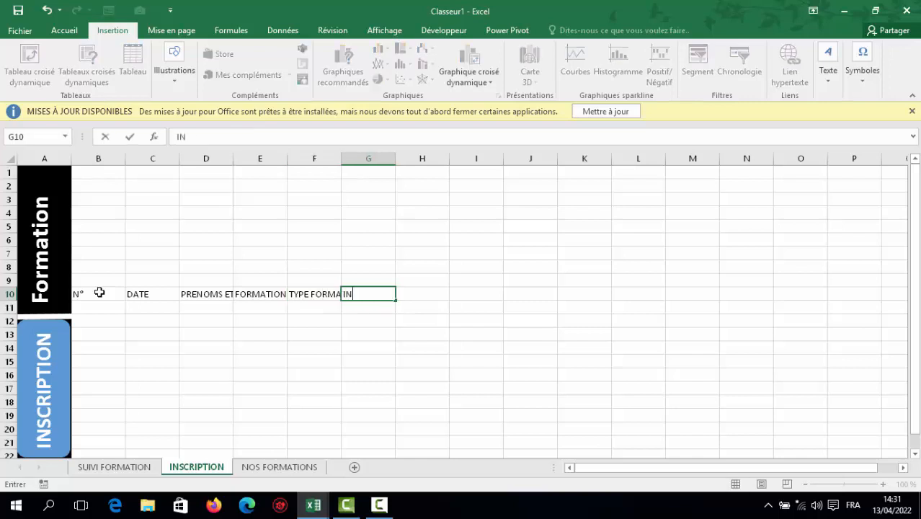
{"action": "type", "text": "SCRIPTION"}
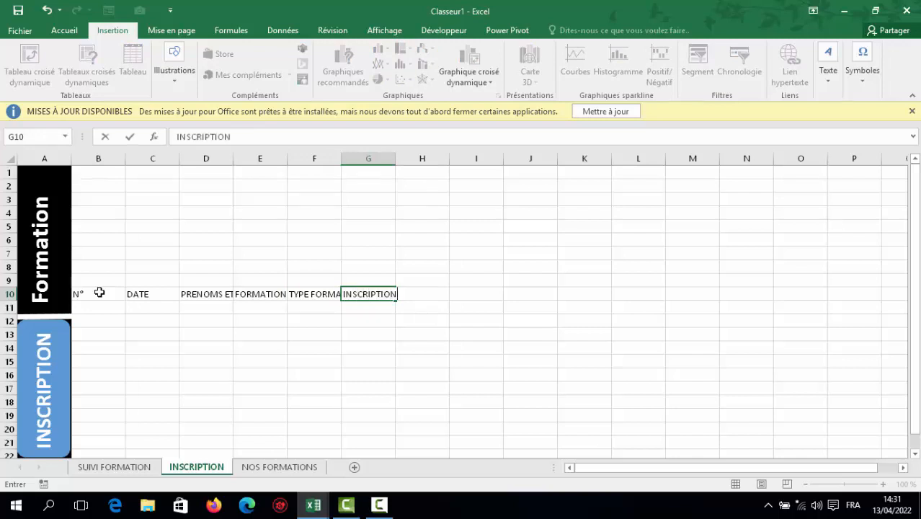
{"action": "key", "text": "Tab"}
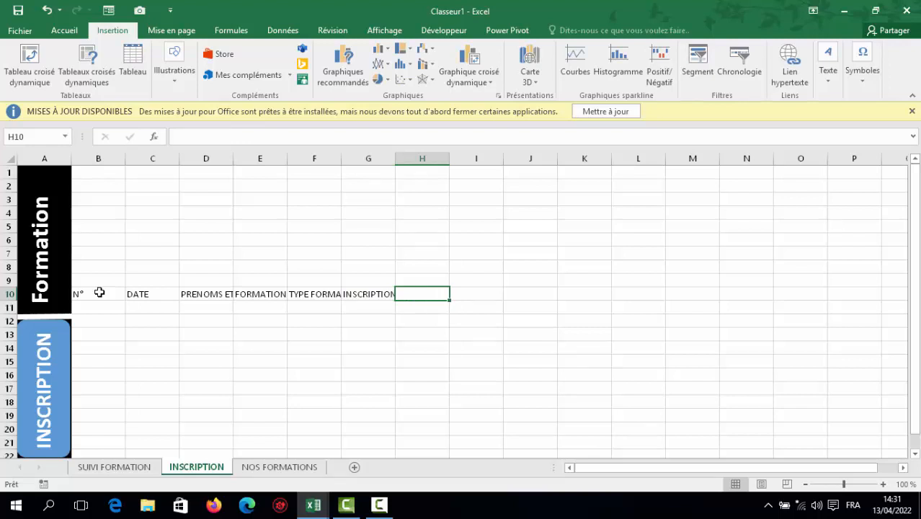
Complete the header row with MONTANT, V1, V2, V3 and RESTE A PAYER in cells H10 to L10.
{"action": "type", "text": "MONTAN"}
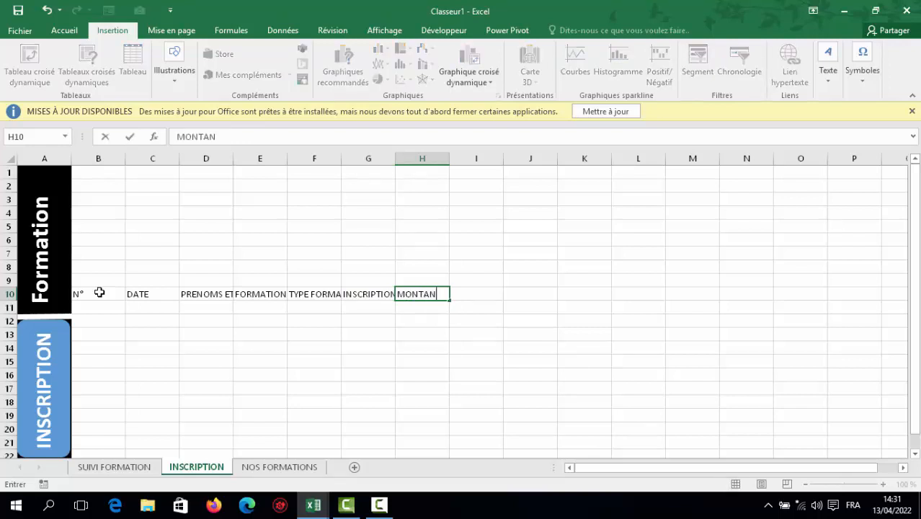
{"action": "type", "text": "T"}
{"action": "key", "text": "Tab"}
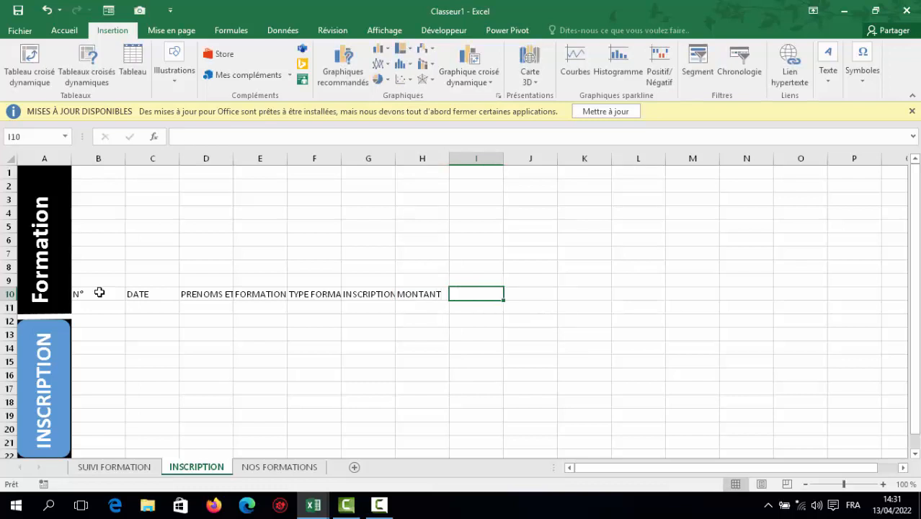
{"action": "type", "text": "V1"}
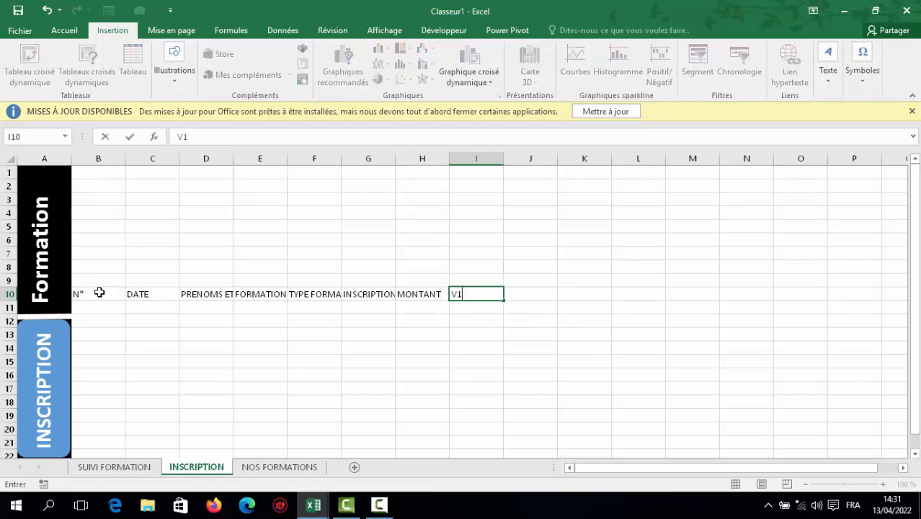
{"action": "key", "text": "Tab"}
{"action": "type", "text": "V2"}
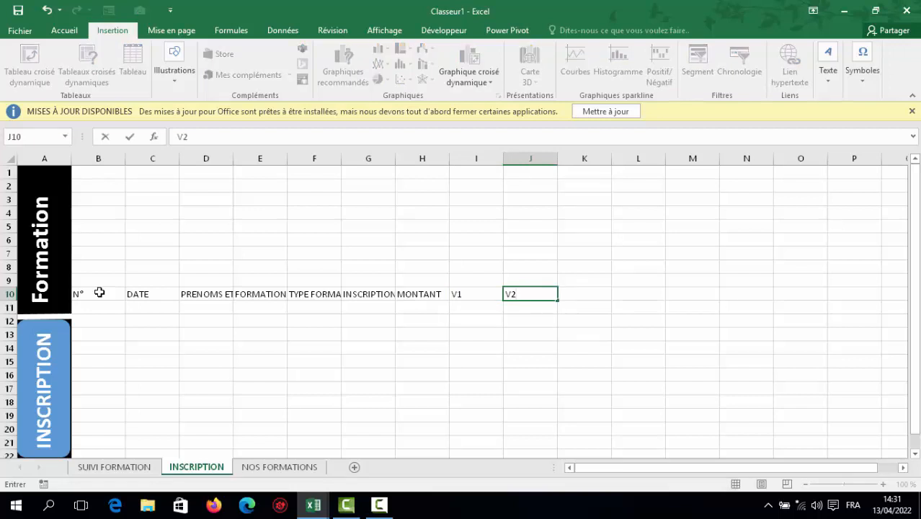
{"action": "key", "text": "Tab"}
{"action": "type", "text": "V3"}
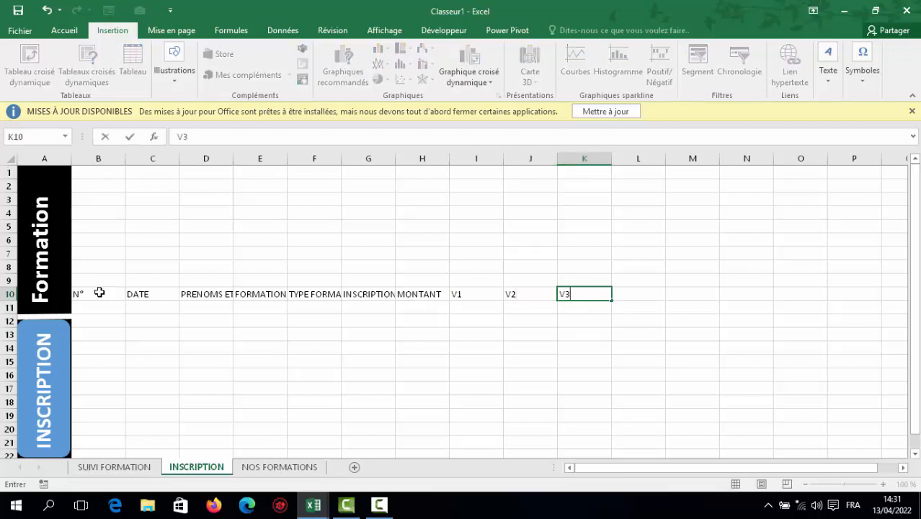
{"action": "key", "text": "Tab"}
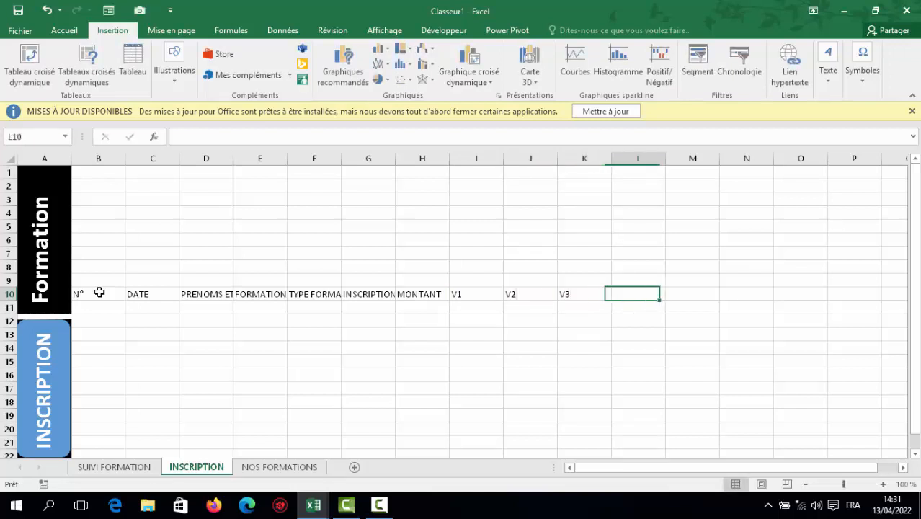
{"action": "type", "text": "RESTE"}
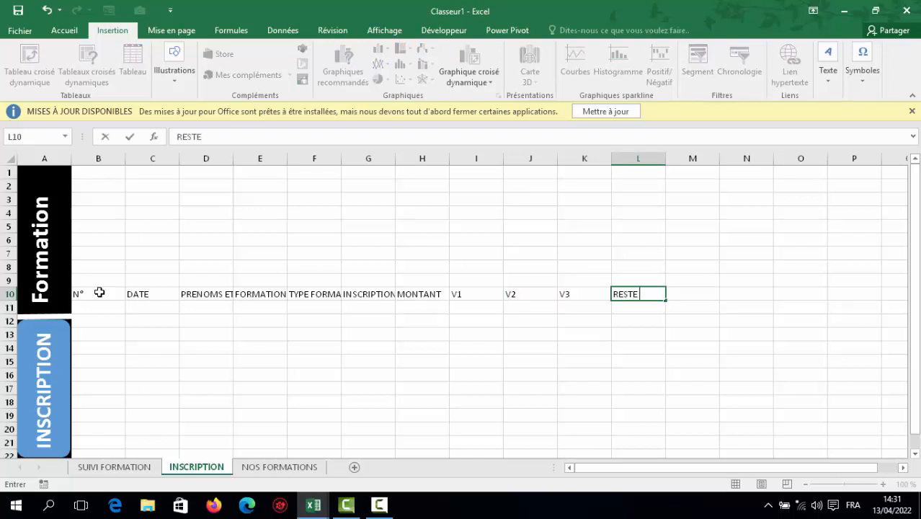
{"action": "type", "text": " A PAYER"}
{"action": "left_click", "coordinate": [427, 292]}
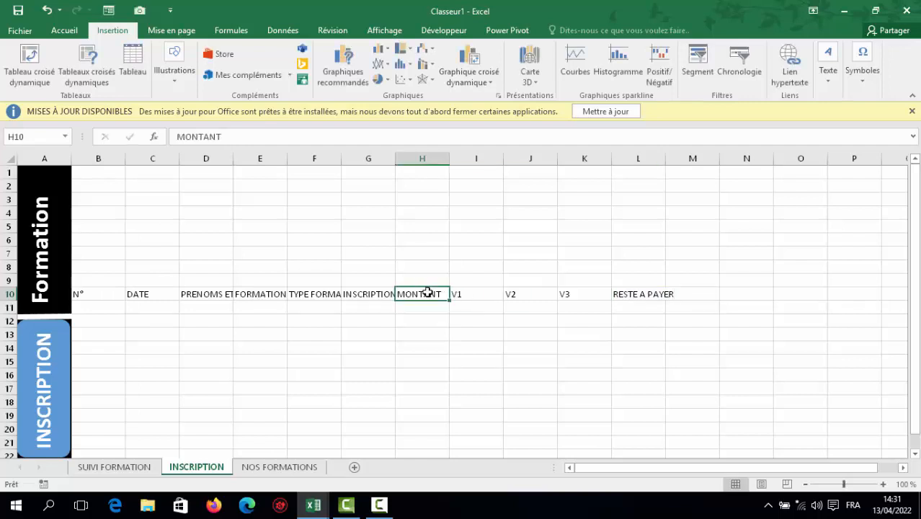
Auto-fit the widths of columns H, G, F and E to their header text.
{"action": "left_click_drag", "start_coordinate": [451, 162], "coordinate": [451, 162]}
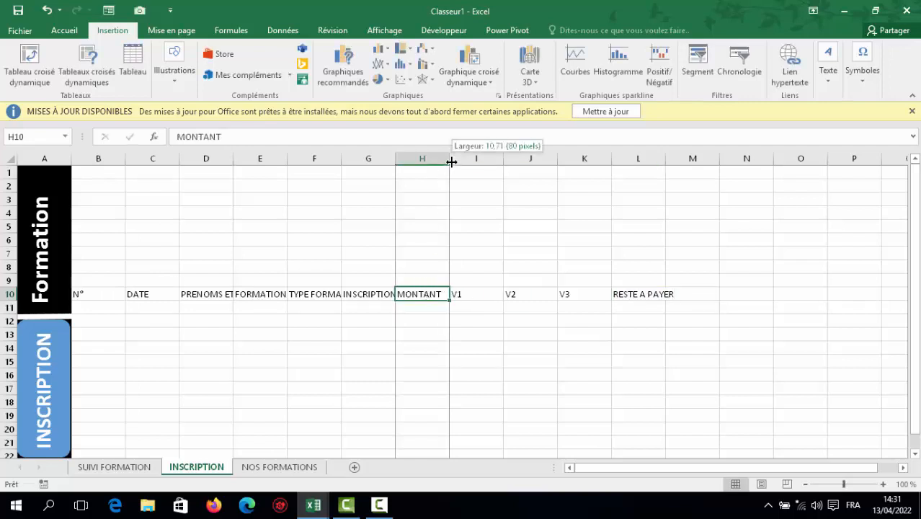
{"action": "double_click", "coordinate": [451, 162]}
{"action": "double_click", "coordinate": [395, 157]}
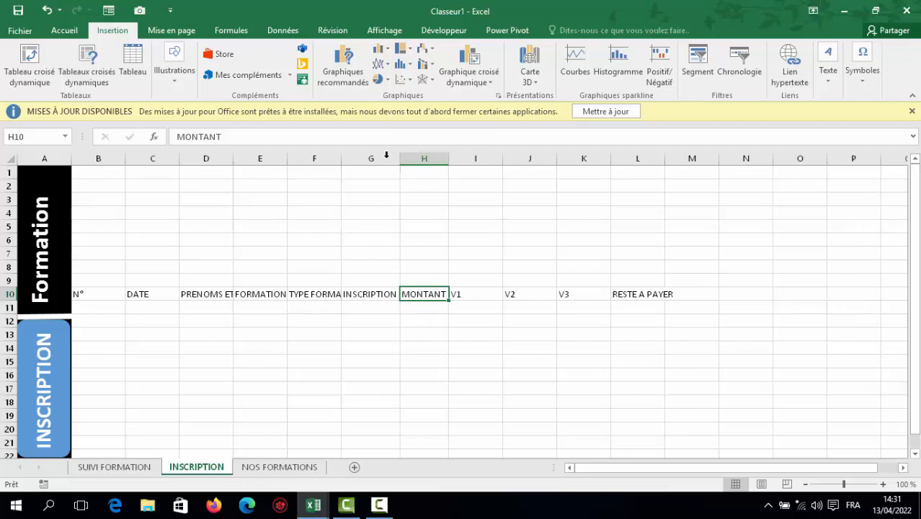
{"action": "double_click", "coordinate": [341, 158]}
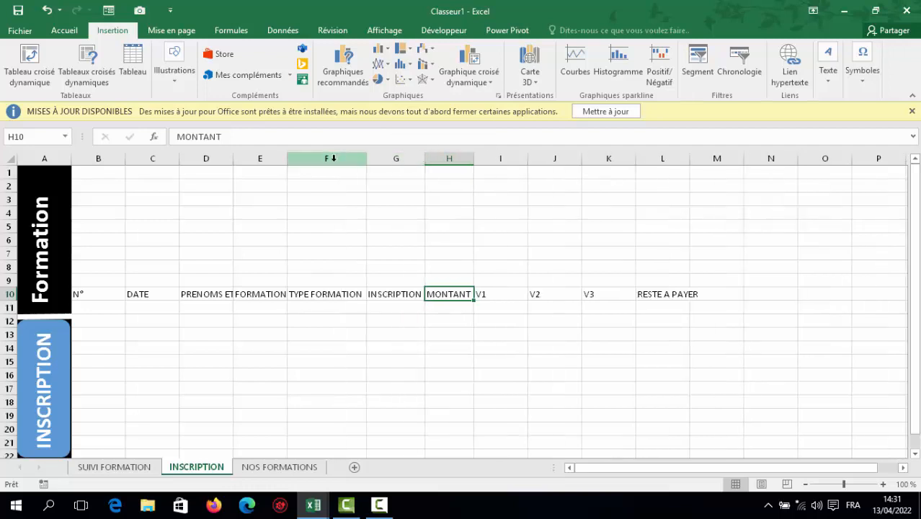
{"action": "double_click", "coordinate": [286, 159]}
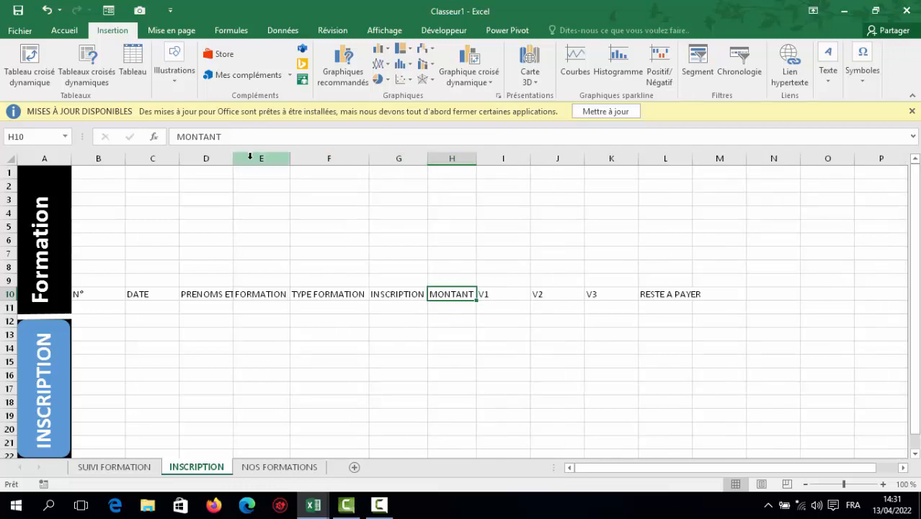
Convert the header row starting at B10 into an Excel table, accepting the proposed table options.
{"action": "left_click", "coordinate": [87, 292]}
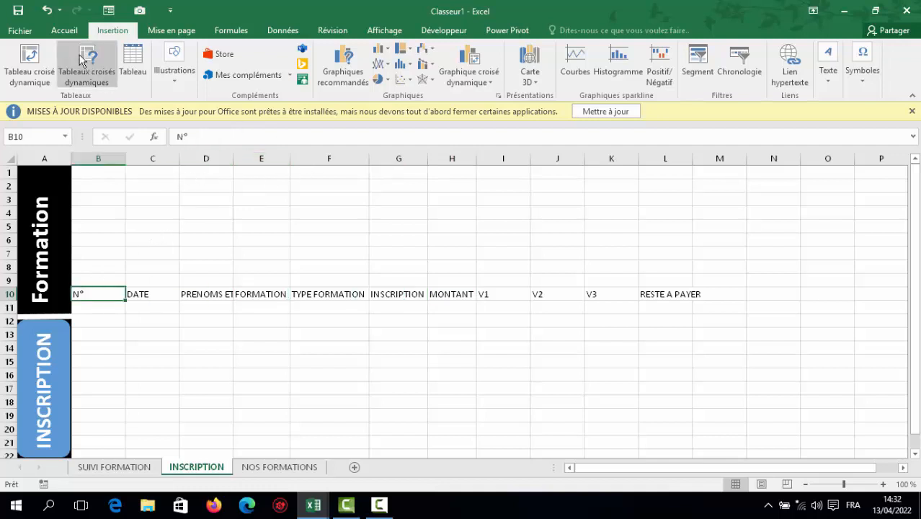
{"action": "left_click", "coordinate": [134, 61]}
{"action": "key", "text": "Return"}
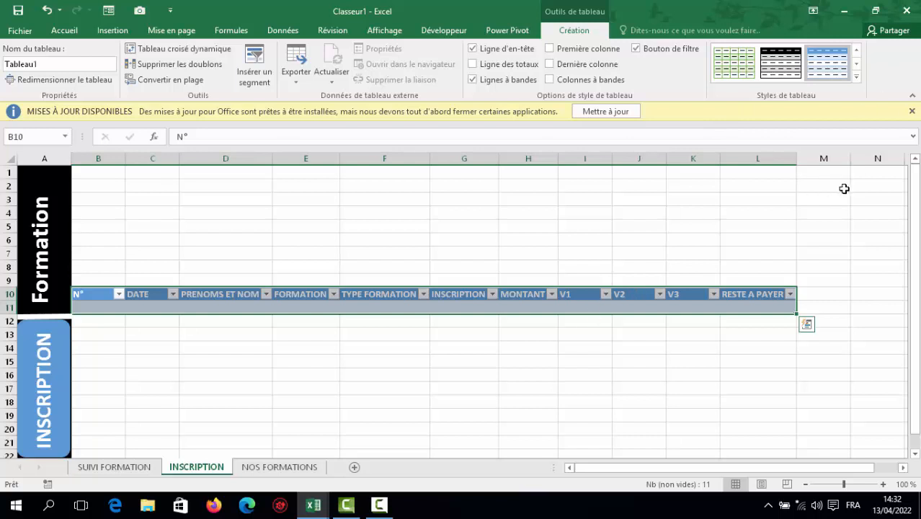
Apply the black style from the third row of the Moyen table styles and hide the header filter buttons.
{"action": "left_click", "coordinate": [857, 77]}
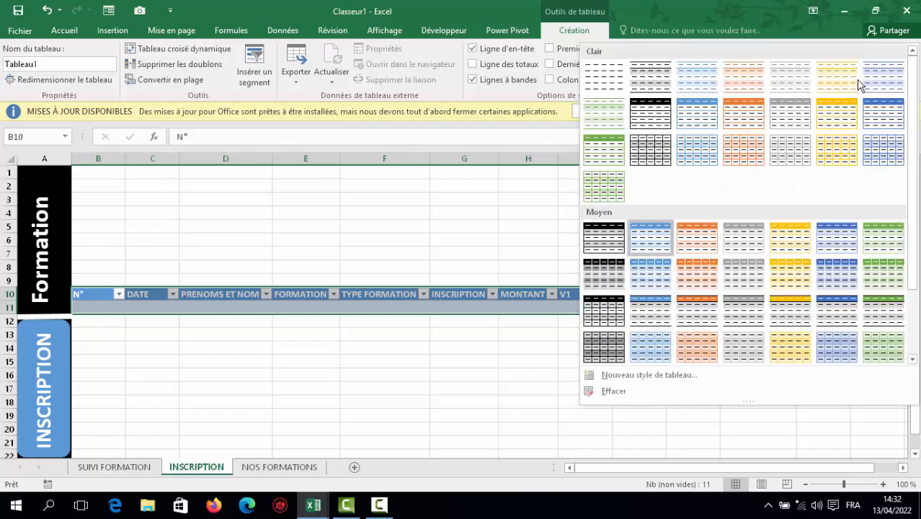
{"action": "left_click", "coordinate": [609, 318]}
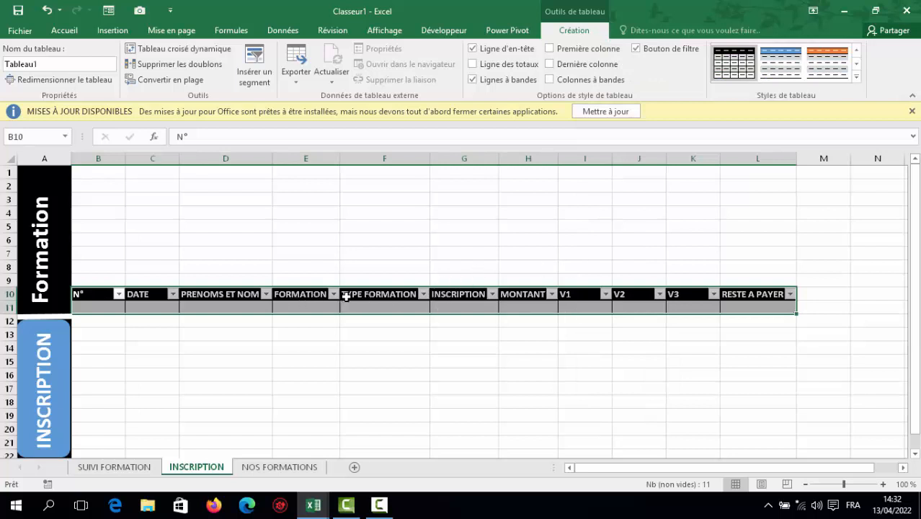
{"action": "left_click", "coordinate": [635, 49]}
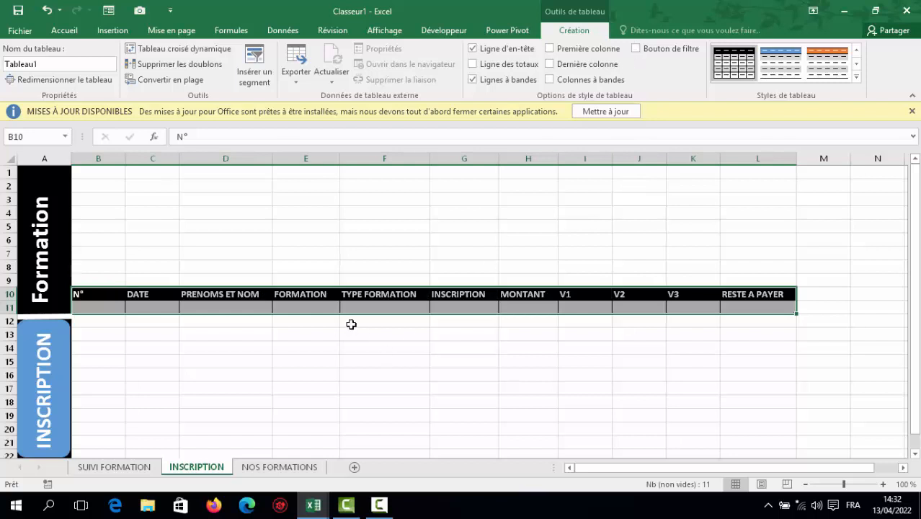
Enter 1 in cell B11 as the N° of the first record.
{"action": "left_click", "coordinate": [324, 309]}
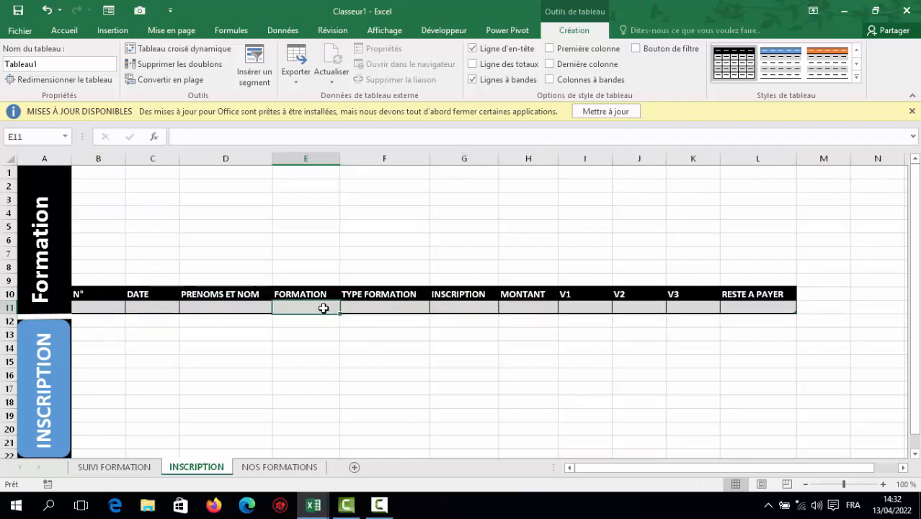
{"action": "left_click", "coordinate": [99, 309]}
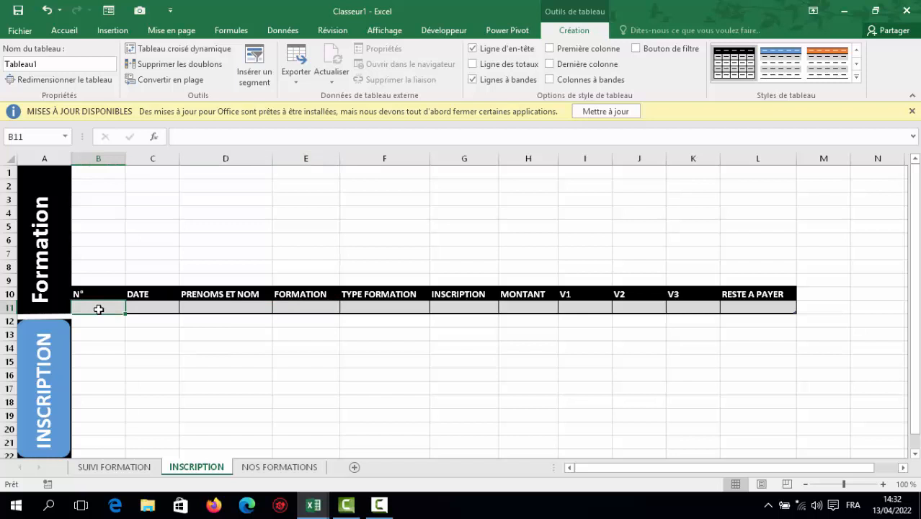
{"action": "type", "text": "1"}
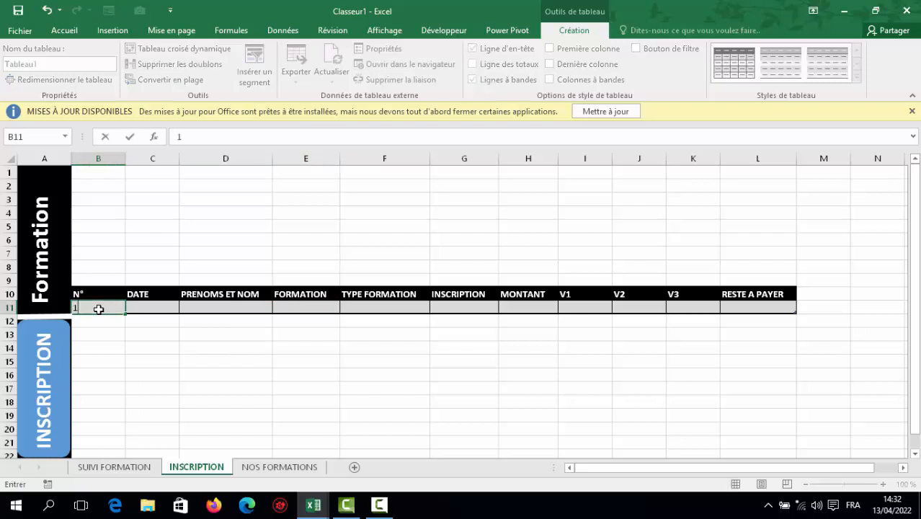
{"action": "left_click", "coordinate": [152, 331]}
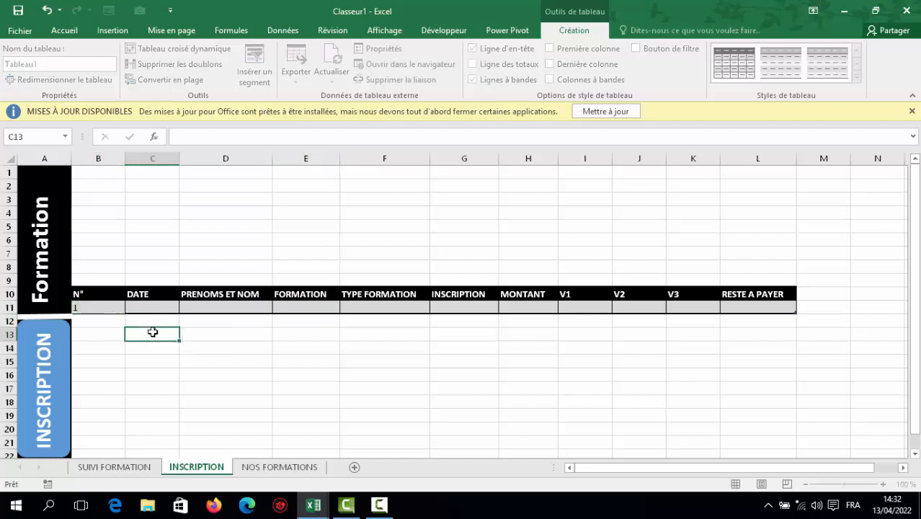
Give the N° cell B11 the custom number format # ##000 for three-digit numbering.
{"action": "left_click", "coordinate": [109, 308]}
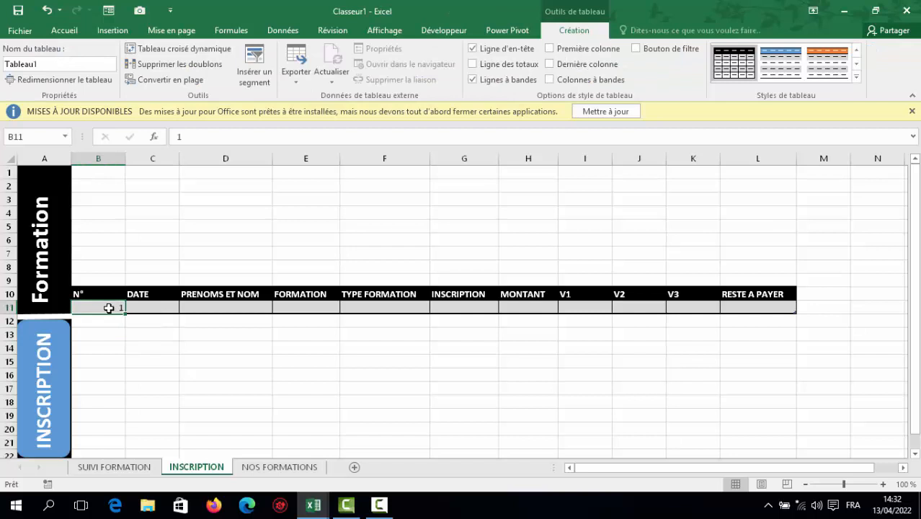
{"action": "right_click", "coordinate": [109, 309]}
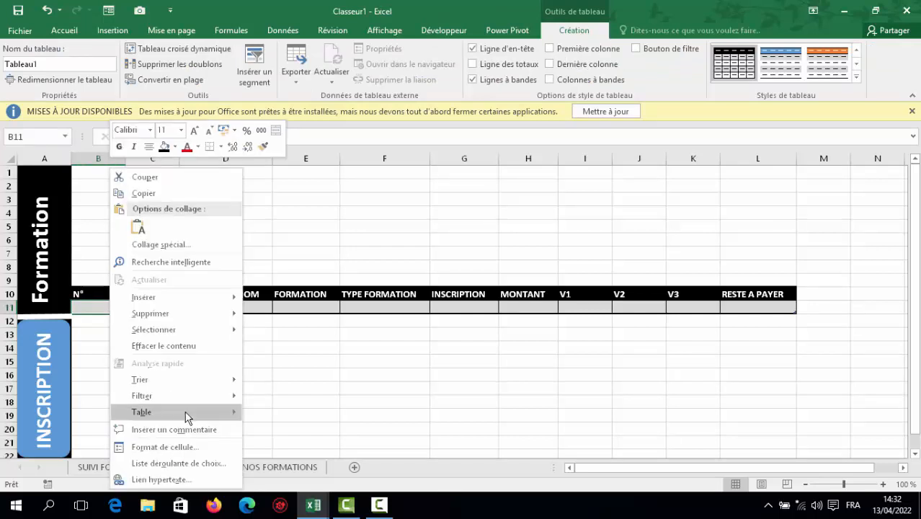
{"action": "left_click", "coordinate": [178, 452]}
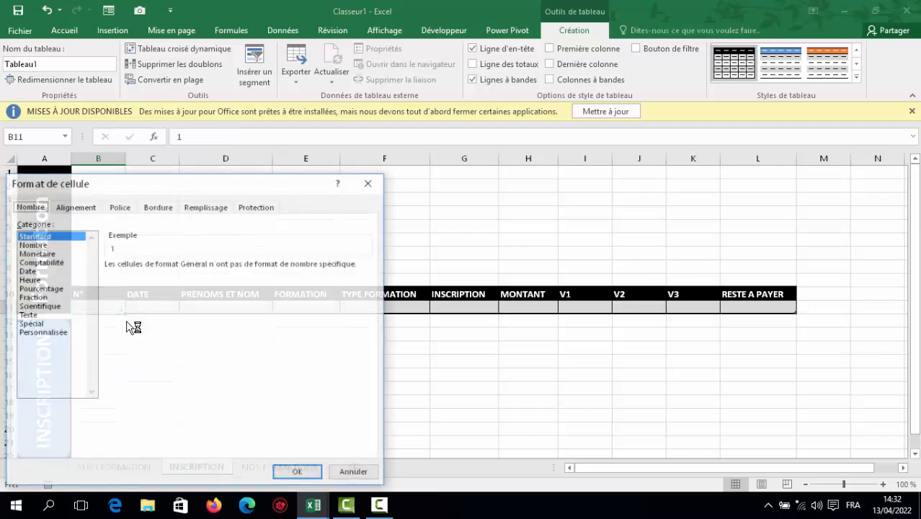
{"action": "left_click", "coordinate": [43, 333]}
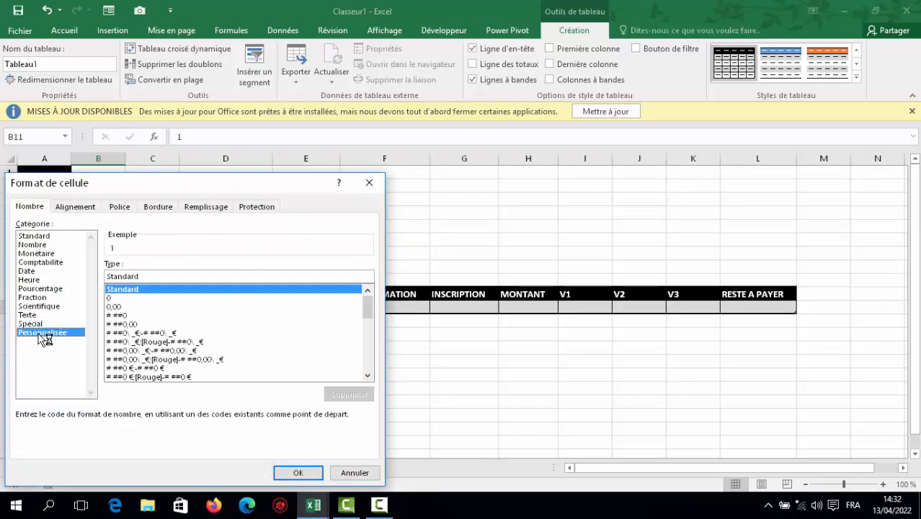
{"action": "left_click", "coordinate": [126, 316]}
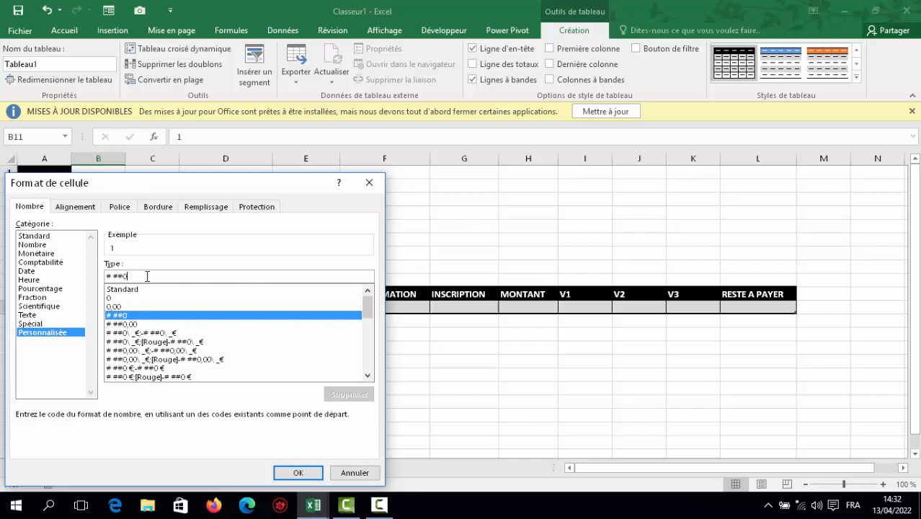
{"action": "left_click", "coordinate": [146, 276]}
{"action": "type", "text": "00"}
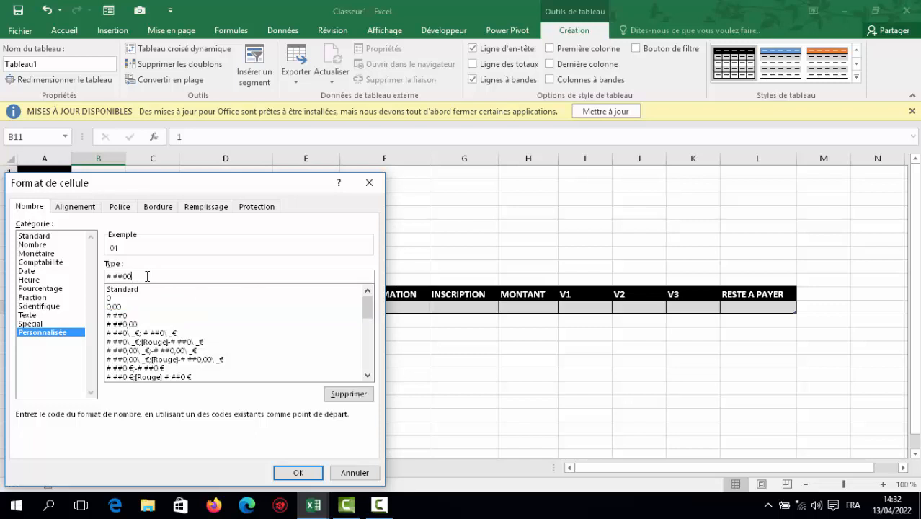
{"action": "left_click", "coordinate": [294, 471]}
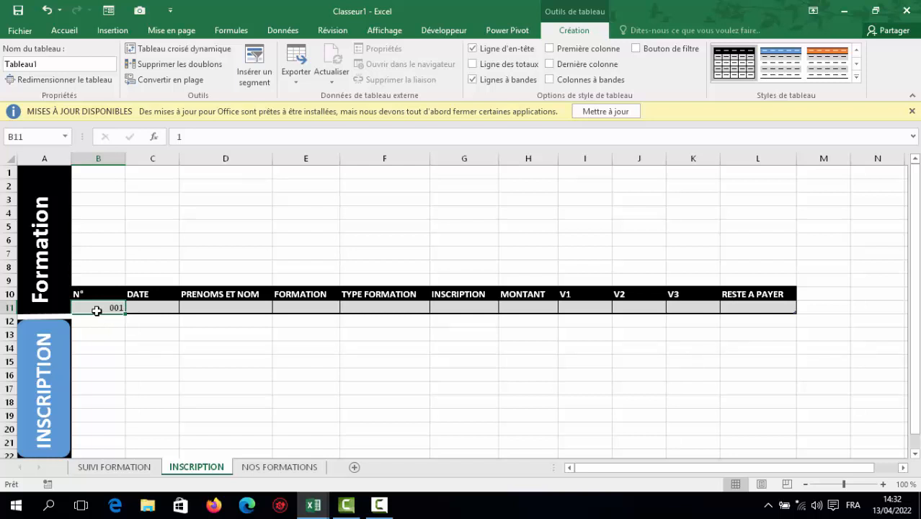
Set the number format of the DATE cell C11 to Date courte.
{"action": "left_click", "coordinate": [153, 307]}
{"action": "right_click", "coordinate": [154, 308]}
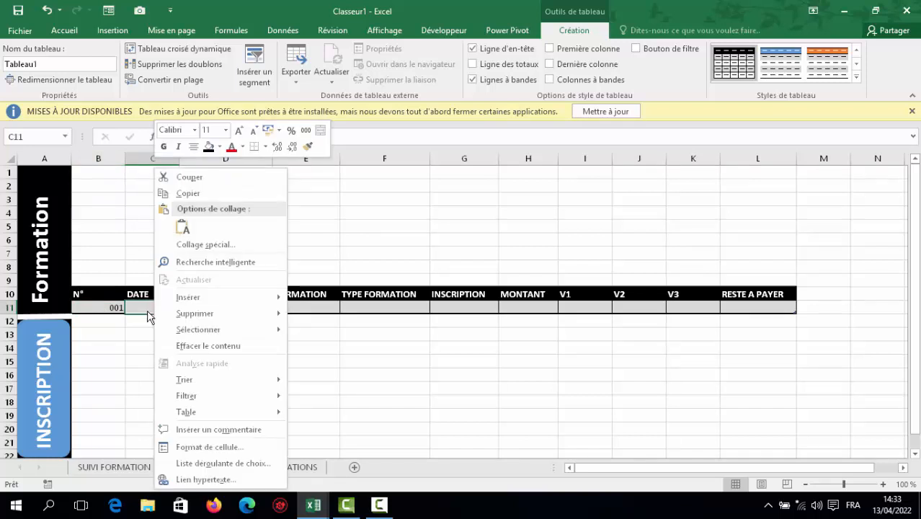
{"action": "key", "text": "Escape"}
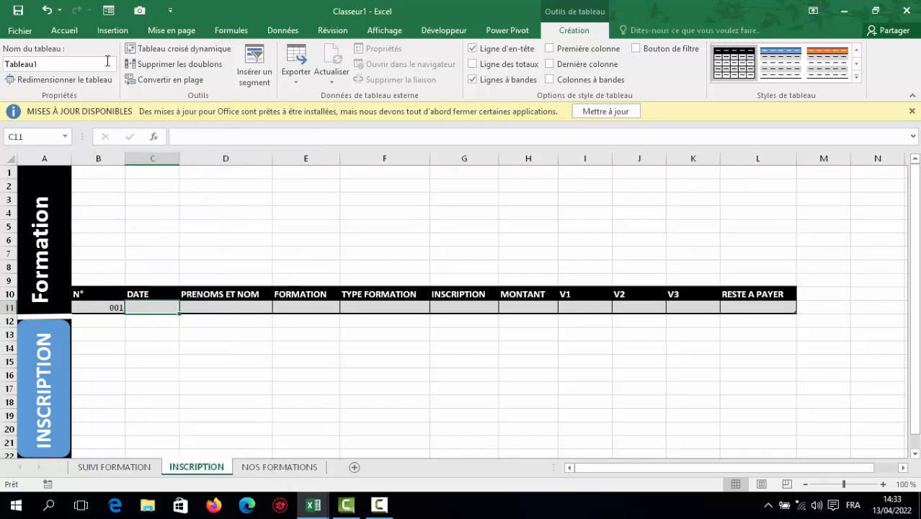
{"action": "left_click", "coordinate": [67, 32]}
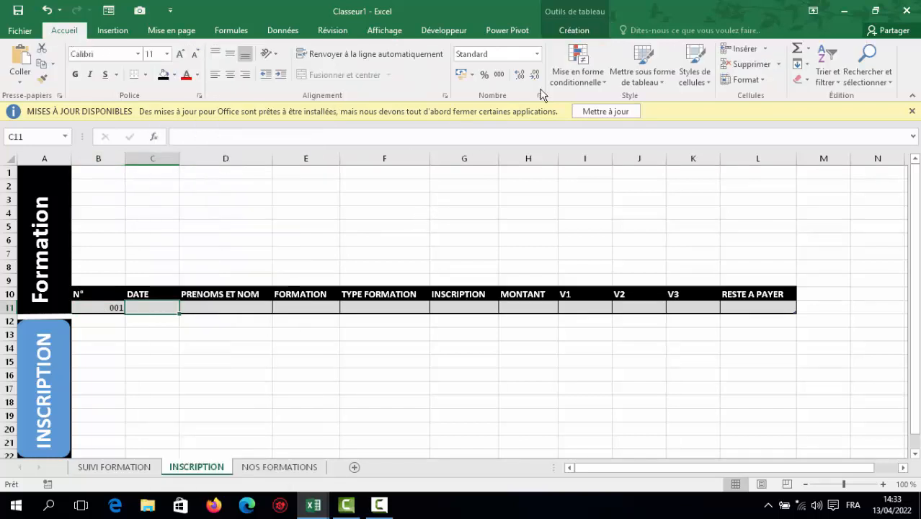
{"action": "left_click", "coordinate": [536, 54]}
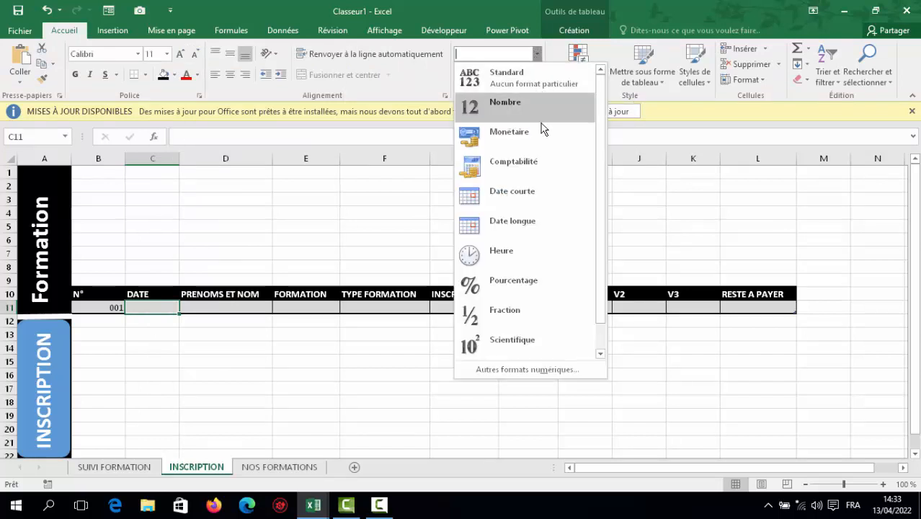
{"action": "left_click", "coordinate": [527, 196]}
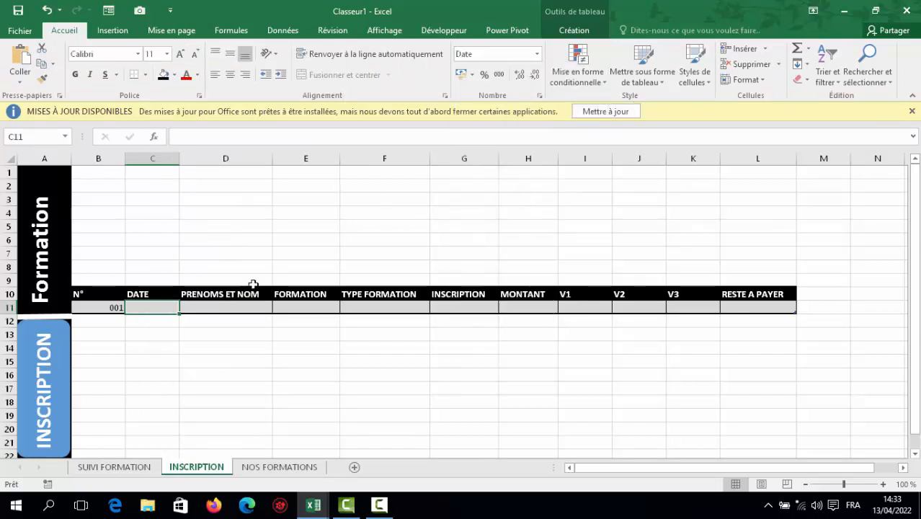
Add a data validation list to the TYPE FORMATION cell F11 with the source SEMINAIRE;CONTINUE and check its choices.
{"action": "left_click", "coordinate": [225, 308]}
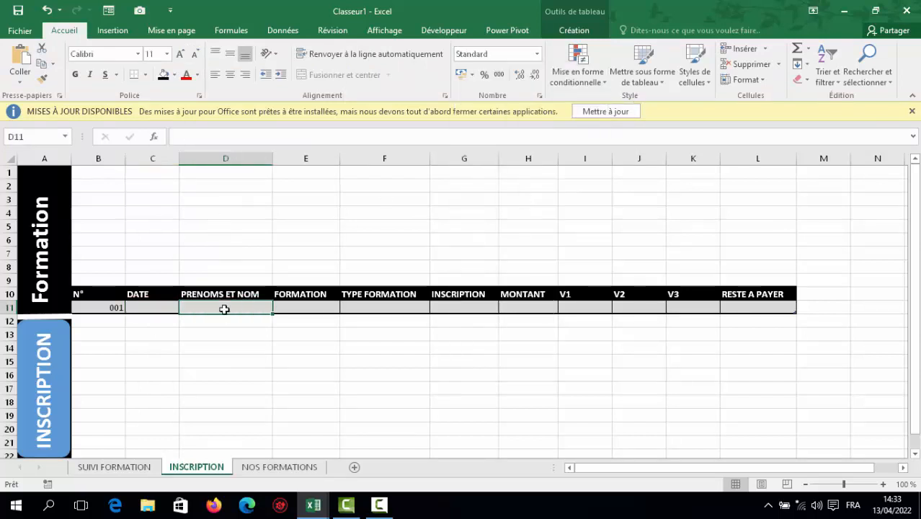
{"action": "left_click", "coordinate": [294, 307]}
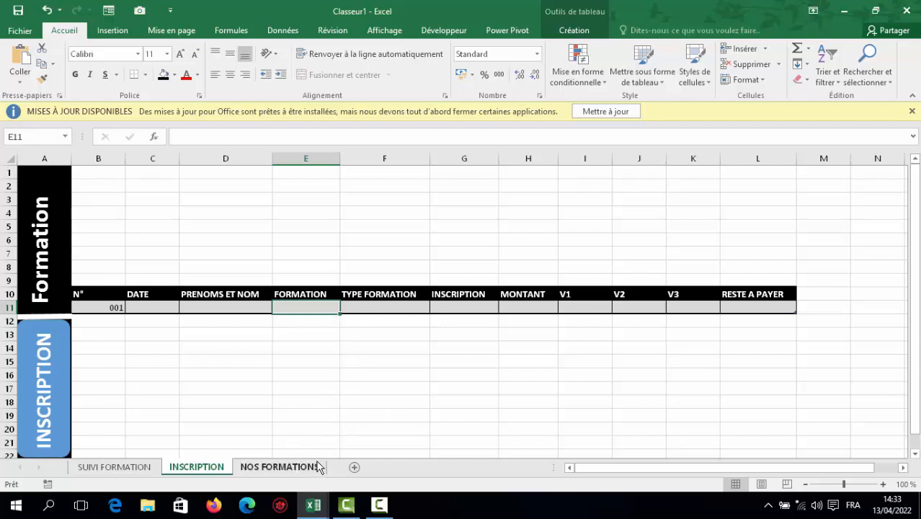
{"action": "left_click", "coordinate": [368, 308]}
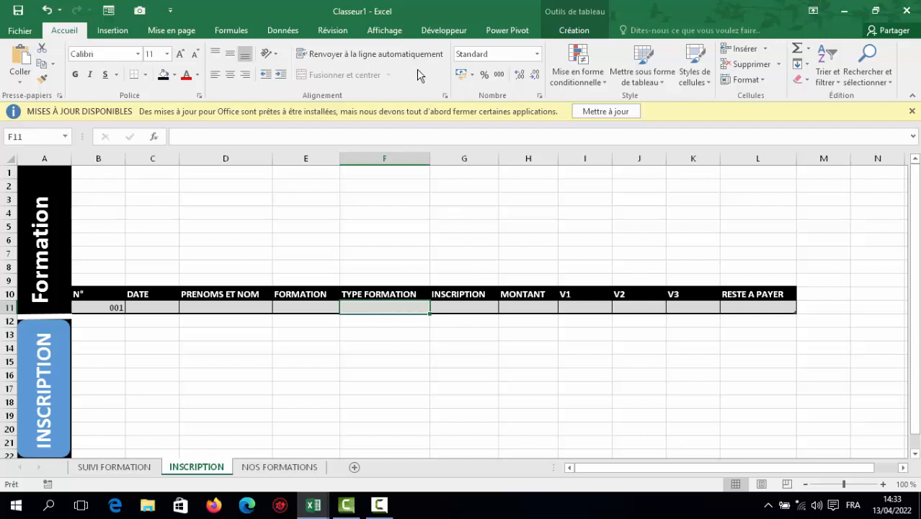
{"action": "left_click", "coordinate": [289, 33]}
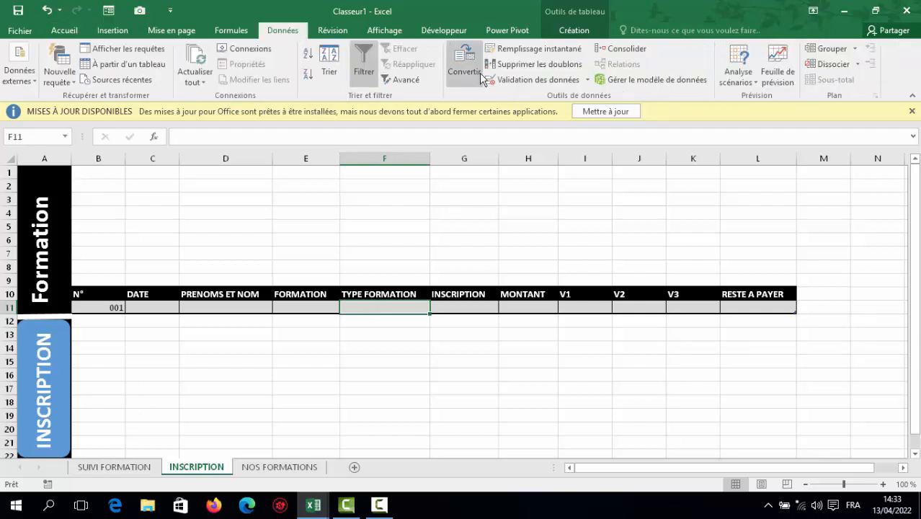
{"action": "left_click", "coordinate": [533, 80]}
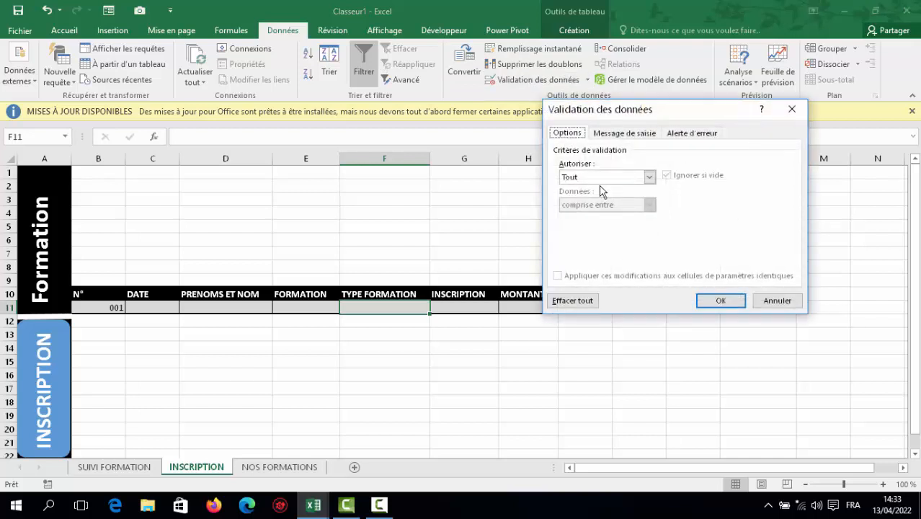
{"action": "left_click", "coordinate": [640, 178]}
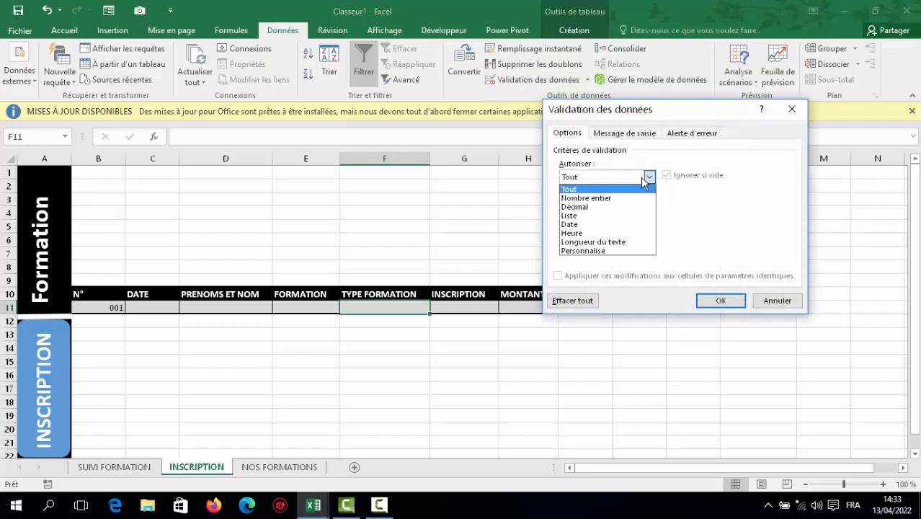
{"action": "left_click", "coordinate": [605, 216]}
{"action": "left_click", "coordinate": [591, 229]}
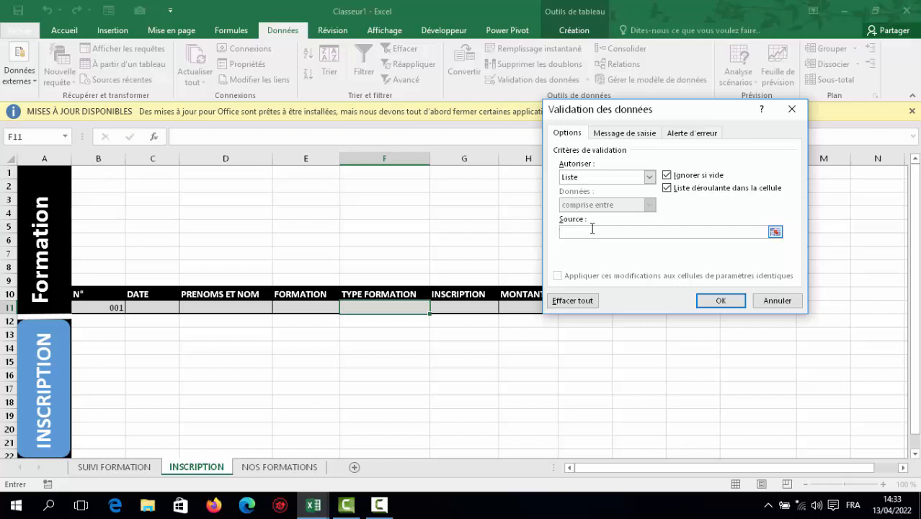
{"action": "type", "text": "SEMINAIRE;CONTIN"}
{"action": "type", "text": "UE"}
{"action": "left_click", "coordinate": [710, 300]}
{"action": "left_click", "coordinate": [436, 308]}
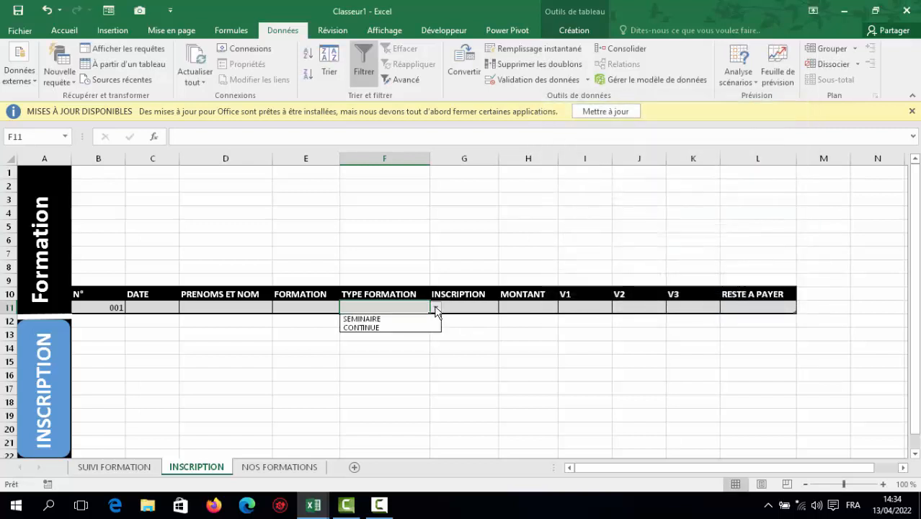
{"action": "left_click", "coordinate": [471, 299]}
Add a data validation list with the source 100000 to the INSCRIPTION cell G11 and choose 100000 from it.
{"action": "left_click", "coordinate": [465, 305]}
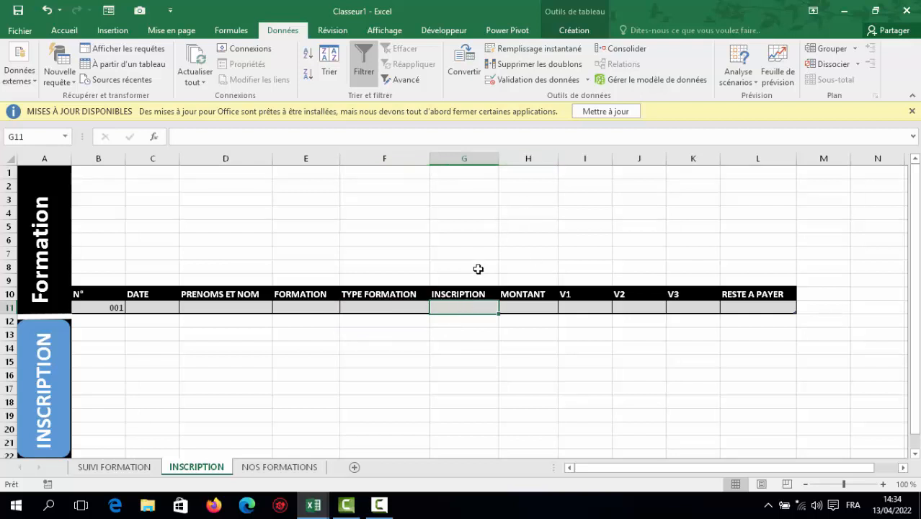
{"action": "left_click", "coordinate": [537, 79]}
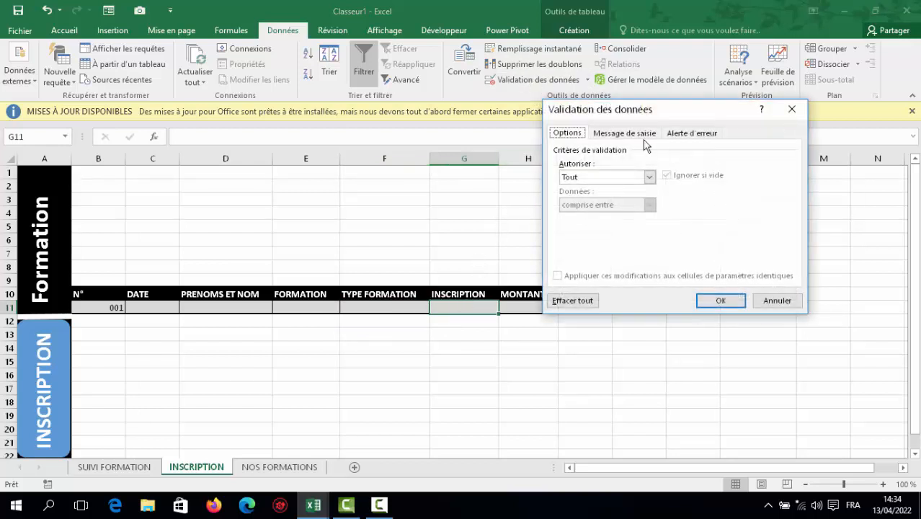
{"action": "left_click", "coordinate": [649, 178]}
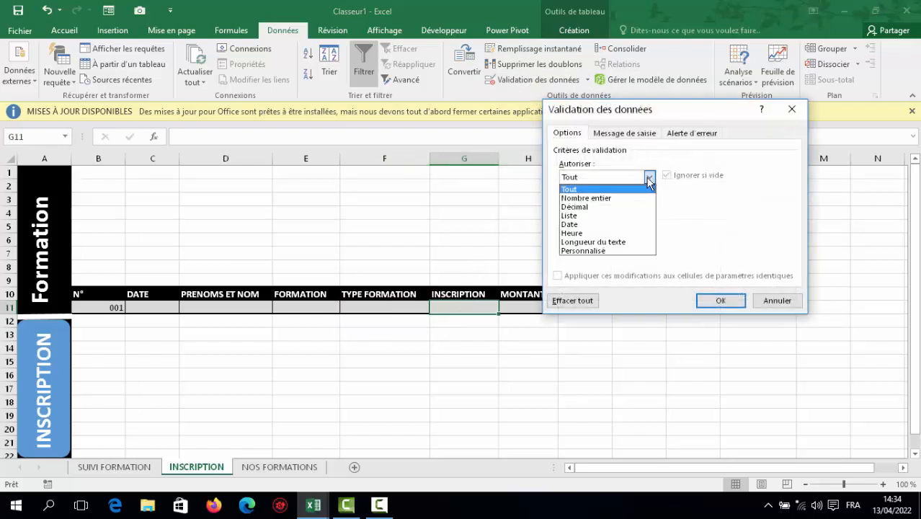
{"action": "left_click", "coordinate": [612, 216]}
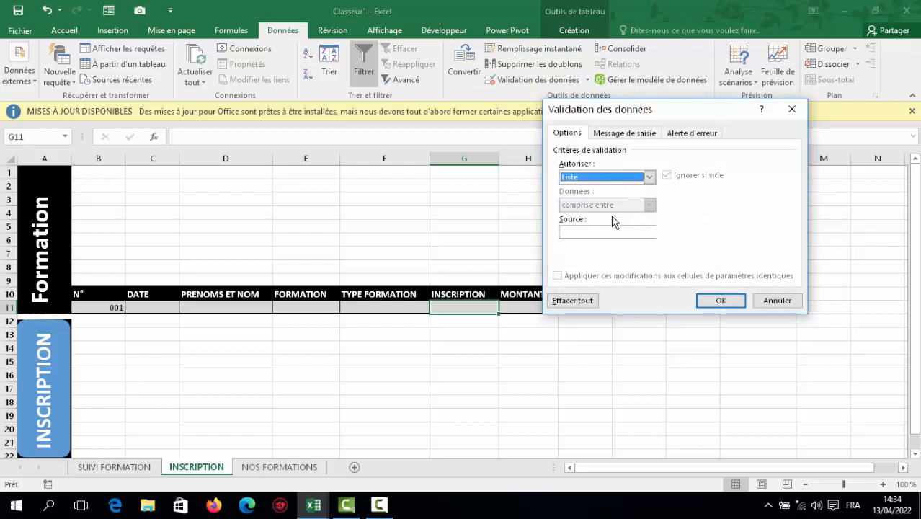
{"action": "left_click", "coordinate": [578, 233]}
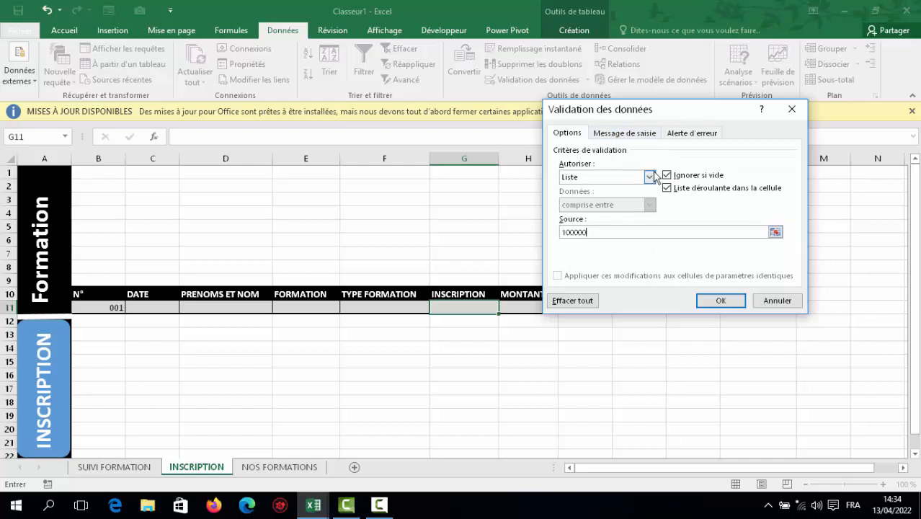
{"action": "left_click", "coordinate": [712, 300]}
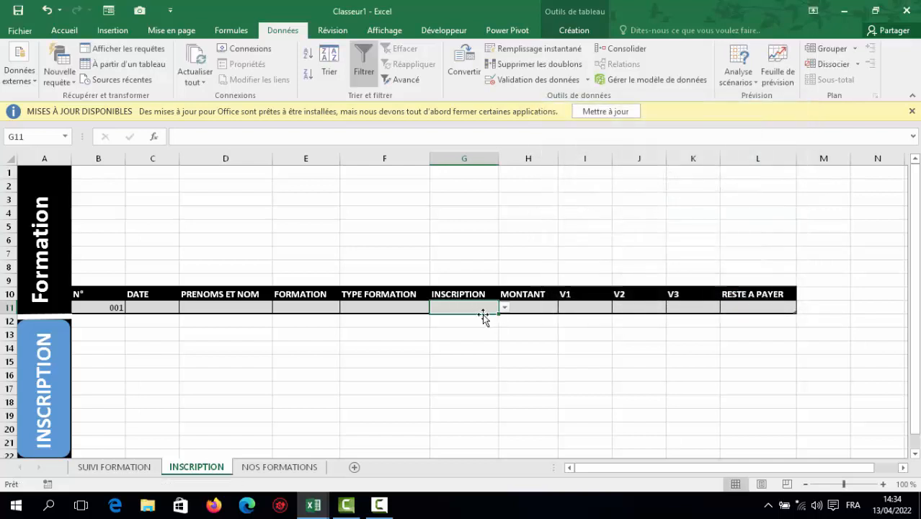
{"action": "left_click", "coordinate": [504, 308]}
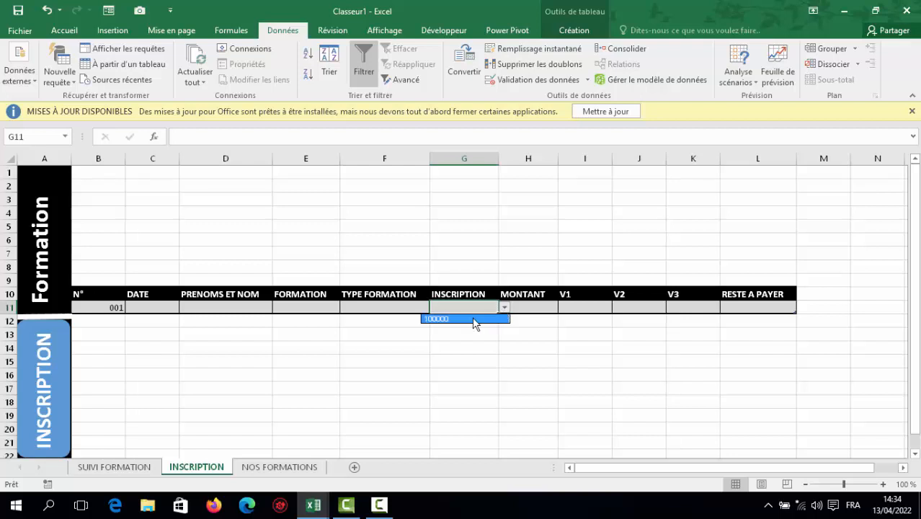
{"action": "left_click", "coordinate": [476, 318]}
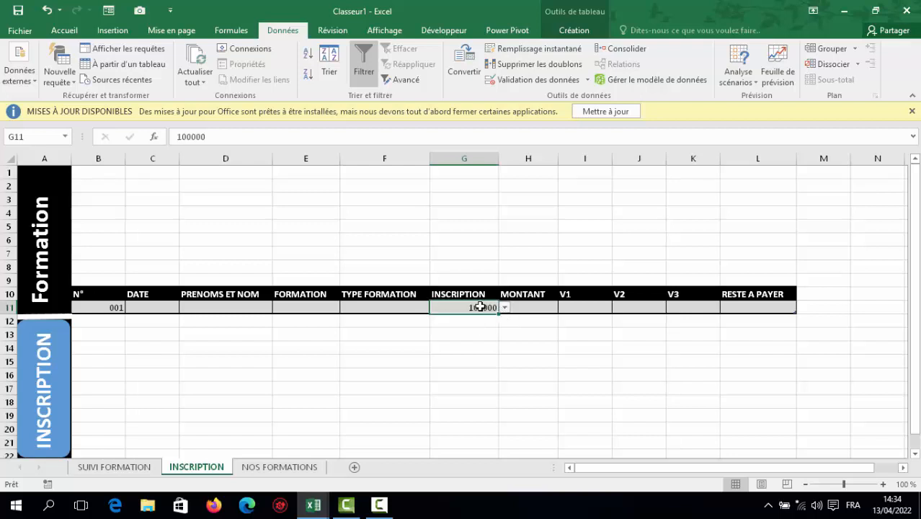
Give cells G11 to L11, from INSCRIPTION to RESTE A PAYER, the Monétaire number format with 0 decimals.
{"action": "left_click", "coordinate": [539, 310]}
{"action": "left_click", "coordinate": [493, 308]}
{"action": "left_click", "coordinate": [533, 305], "text": "ctrl"}
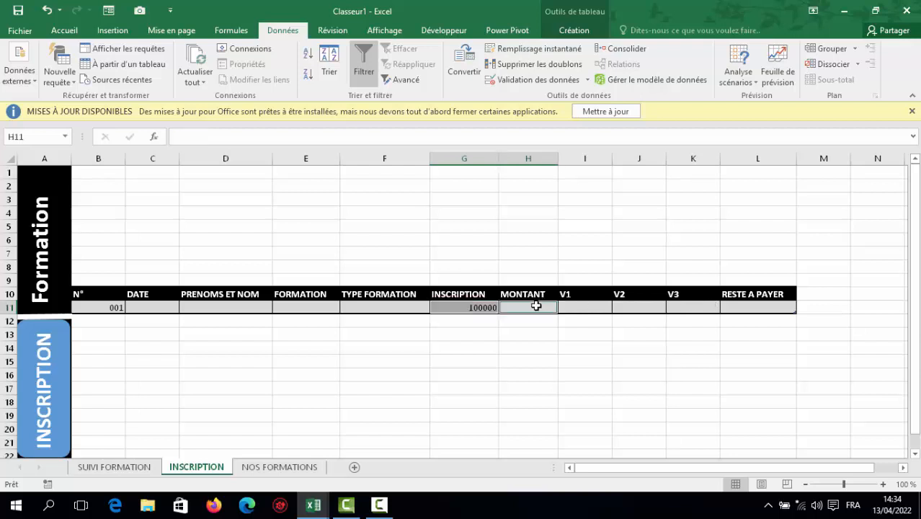
{"action": "left_click", "coordinate": [594, 307], "text": "ctrl"}
{"action": "left_click", "coordinate": [631, 310], "text": "ctrl"}
{"action": "left_click", "coordinate": [701, 311], "text": "ctrl"}
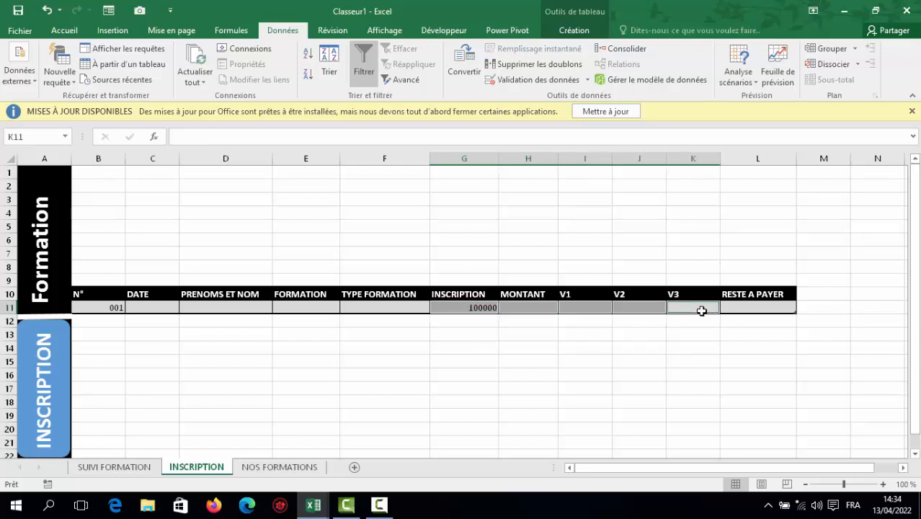
{"action": "left_click", "coordinate": [746, 307], "text": "ctrl"}
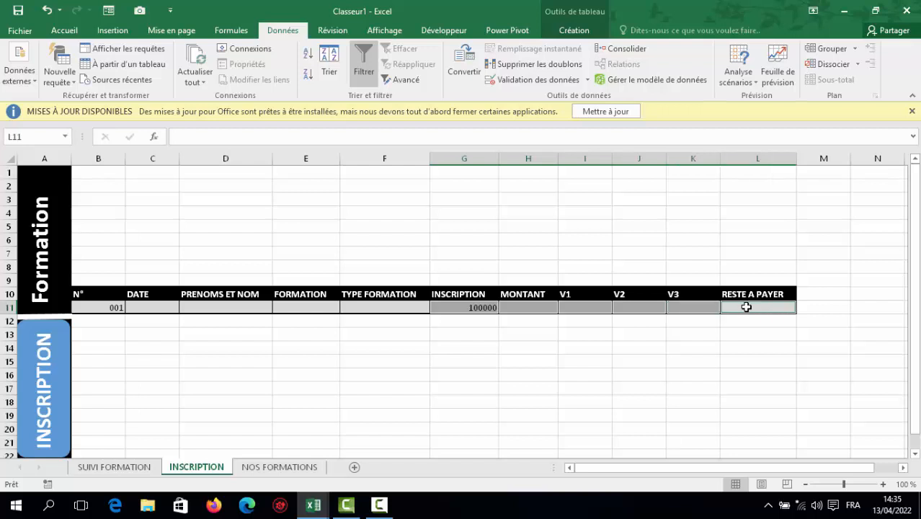
{"action": "right_click", "coordinate": [745, 307]}
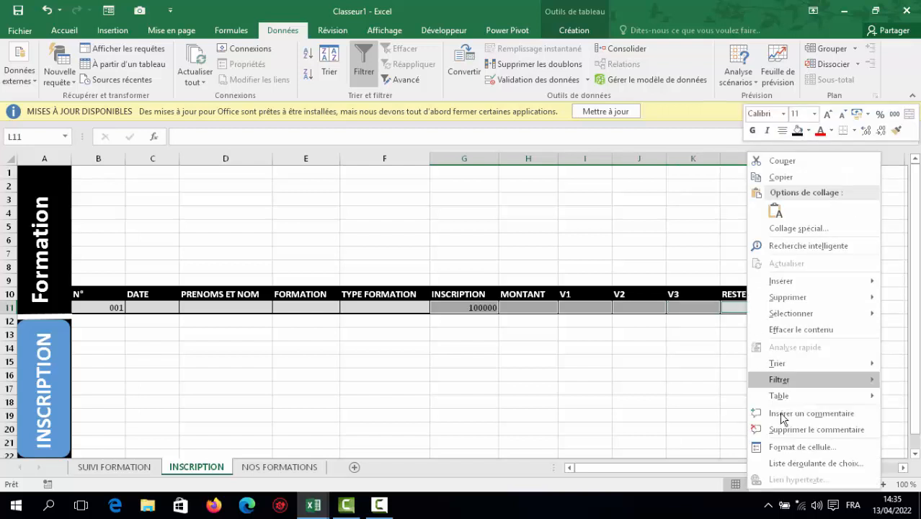
{"action": "left_click", "coordinate": [784, 447]}
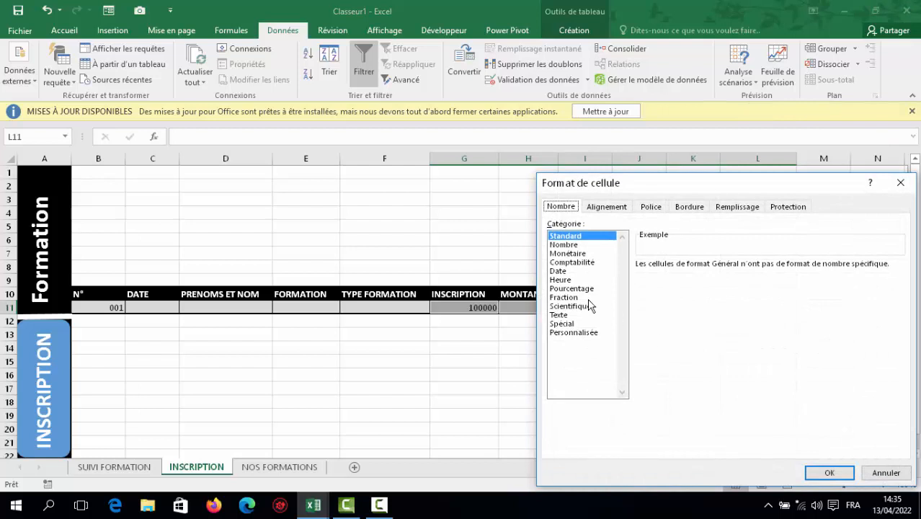
{"action": "left_click", "coordinate": [566, 245]}
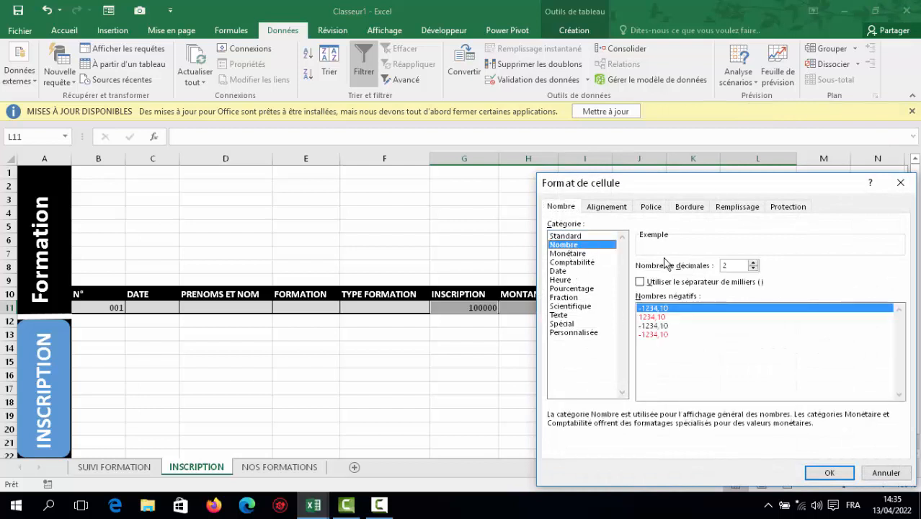
{"action": "left_click", "coordinate": [576, 254]}
{"action": "left_click", "coordinate": [753, 269]}
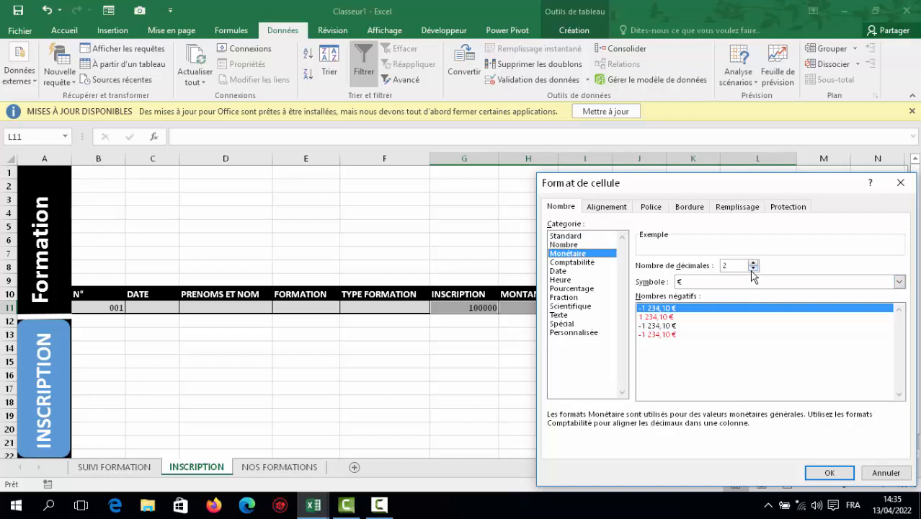
{"action": "left_click", "coordinate": [753, 269]}
Set the currency symbol of the selected amount cells to GNF and apply the format.
{"action": "left_click", "coordinate": [695, 282]}
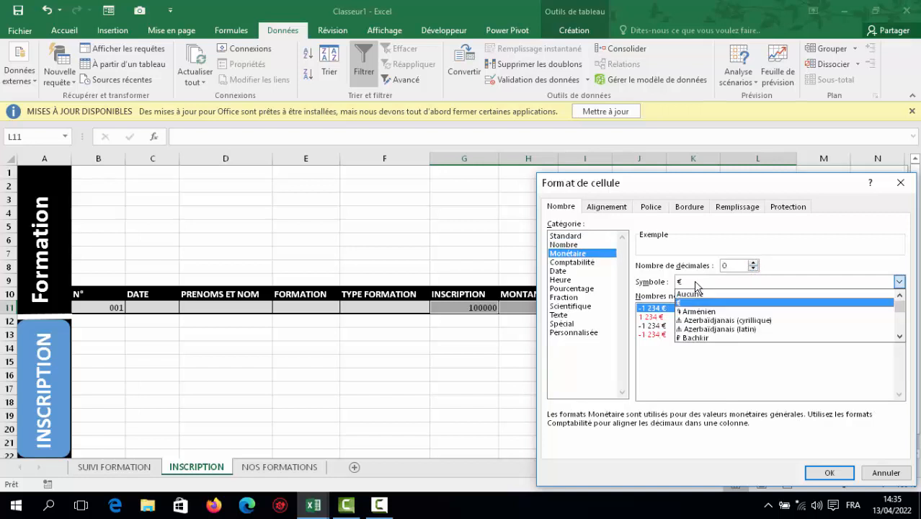
{"action": "key", "text": "g"}
{"action": "key", "text": "g"}
{"action": "key", "text": "g"}
{"action": "key", "text": "g"}
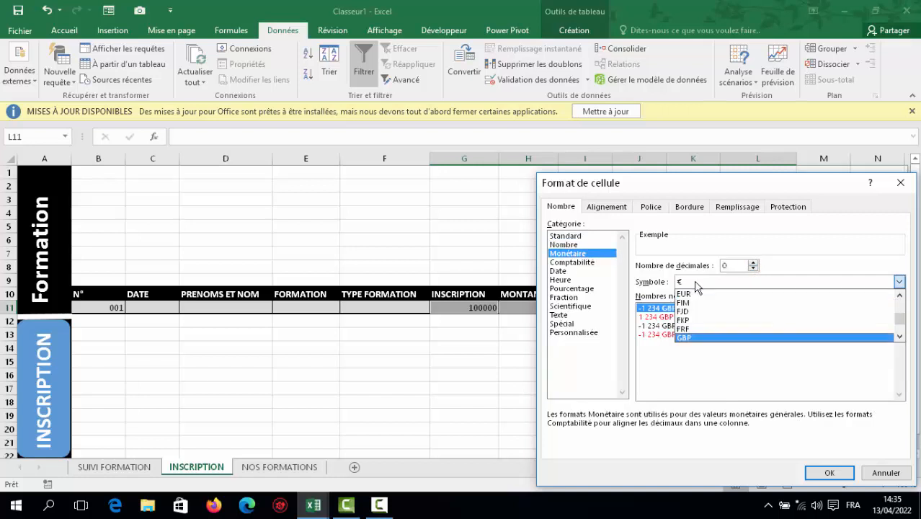
{"action": "key", "text": "g"}
{"action": "key", "text": "g"}
{"action": "key", "text": "g"}
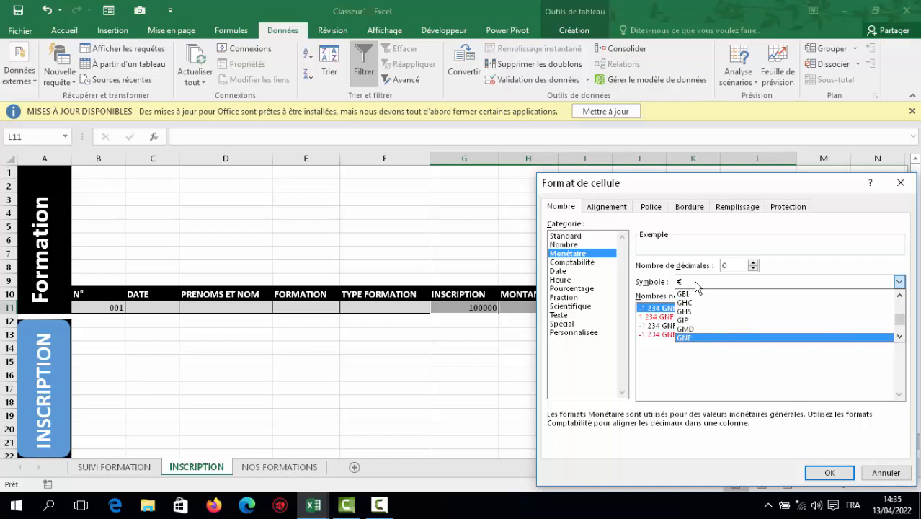
{"action": "left_click", "coordinate": [685, 337]}
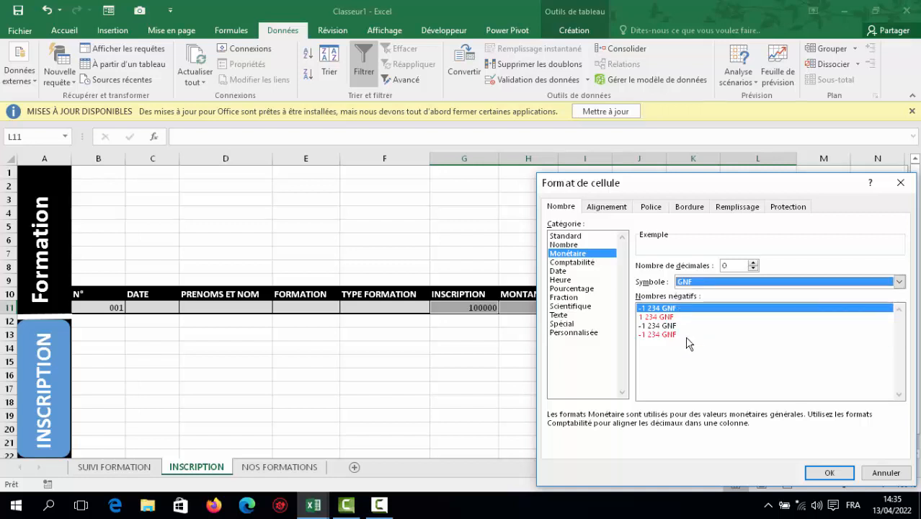
{"action": "left_click", "coordinate": [826, 472]}
{"action": "left_click", "coordinate": [477, 322]}
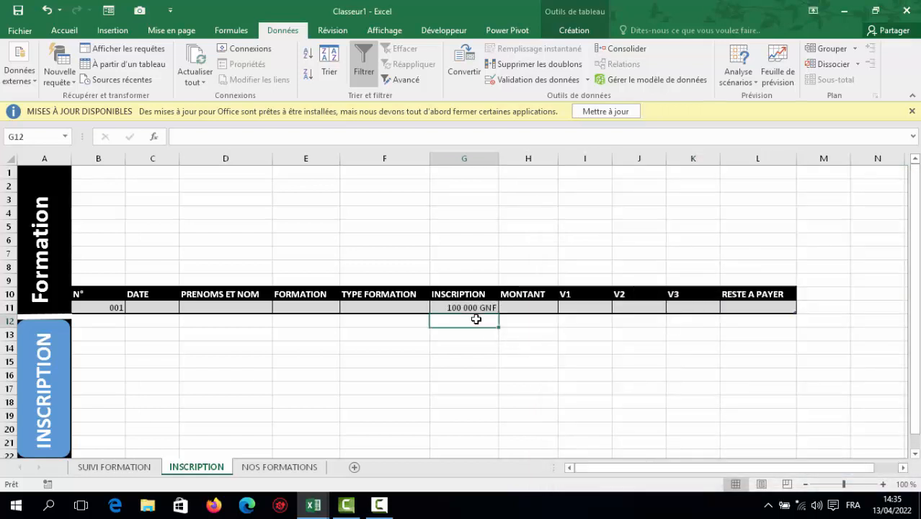
Select the FORMATION cell E11, and enter the headers N° in C6 and FORMATIIONS in D6 of the NOS FORMATIONS sheet.
{"action": "left_click", "coordinate": [536, 312]}
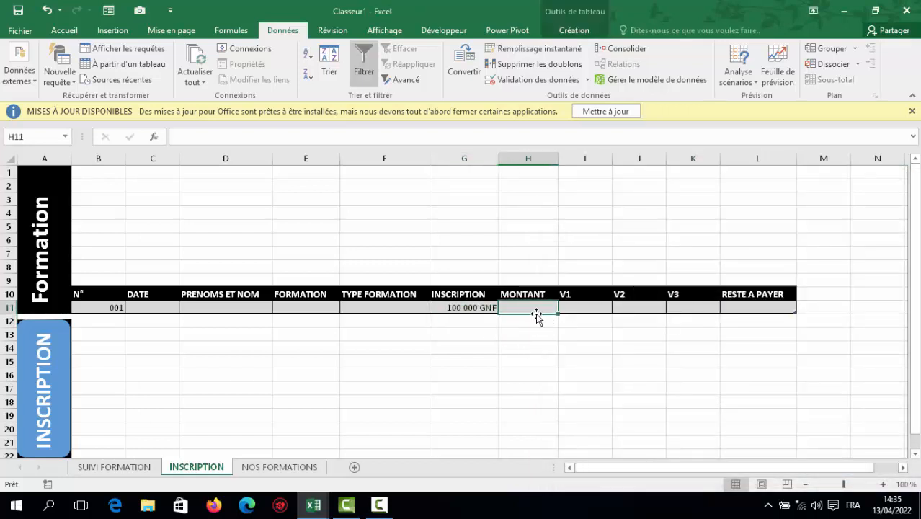
{"action": "left_click", "coordinate": [387, 307]}
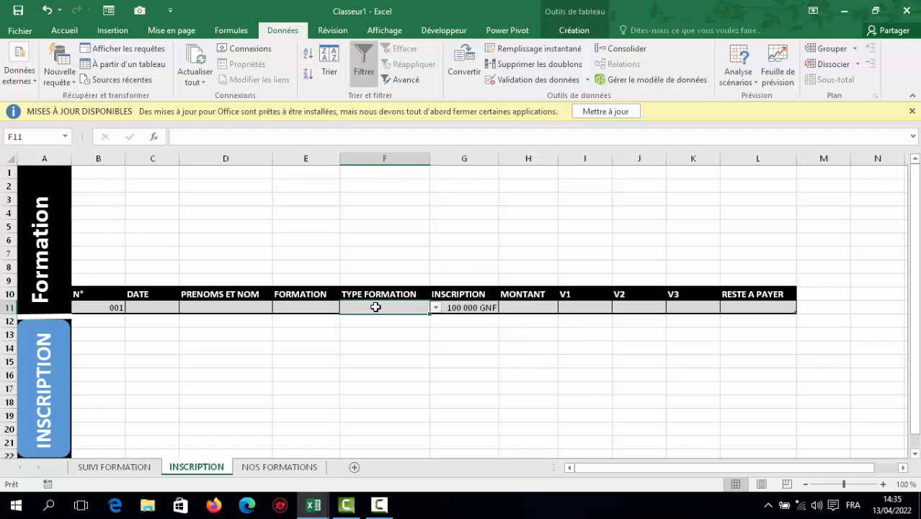
{"action": "left_click", "coordinate": [296, 310]}
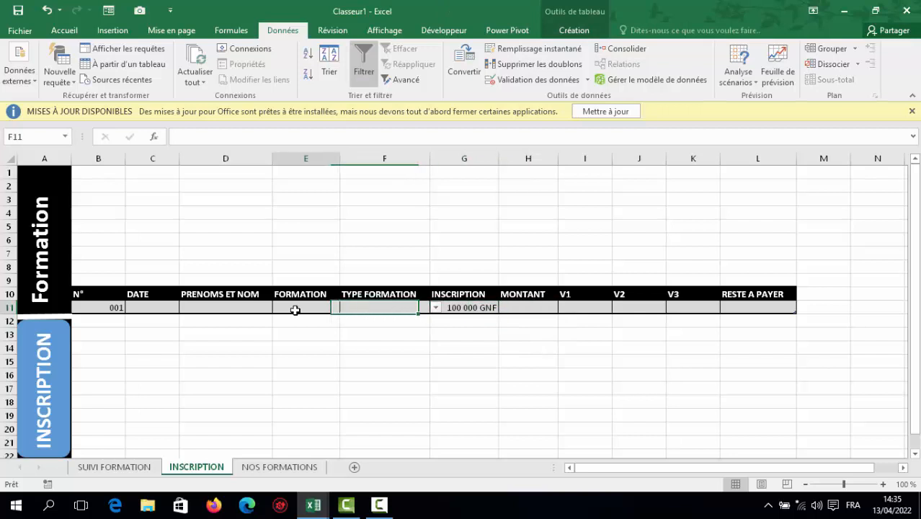
{"action": "left_click", "coordinate": [276, 467]}
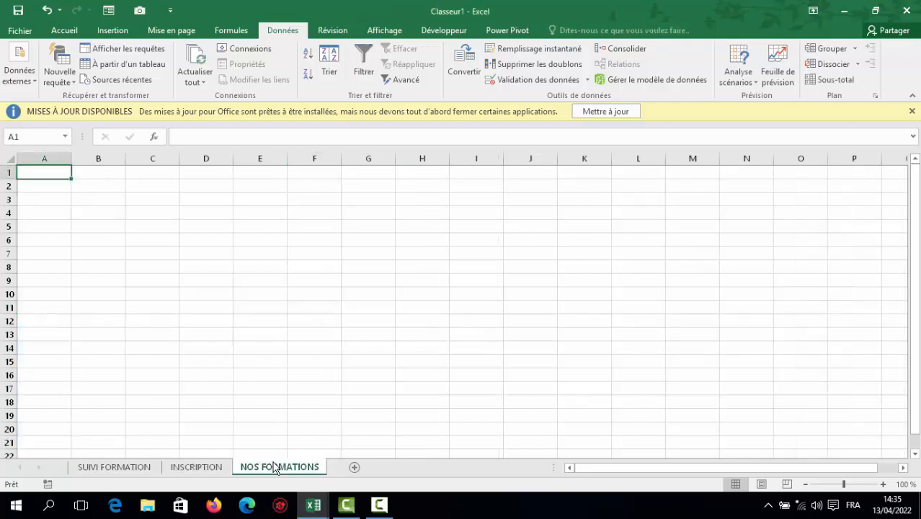
{"action": "left_click", "coordinate": [160, 238]}
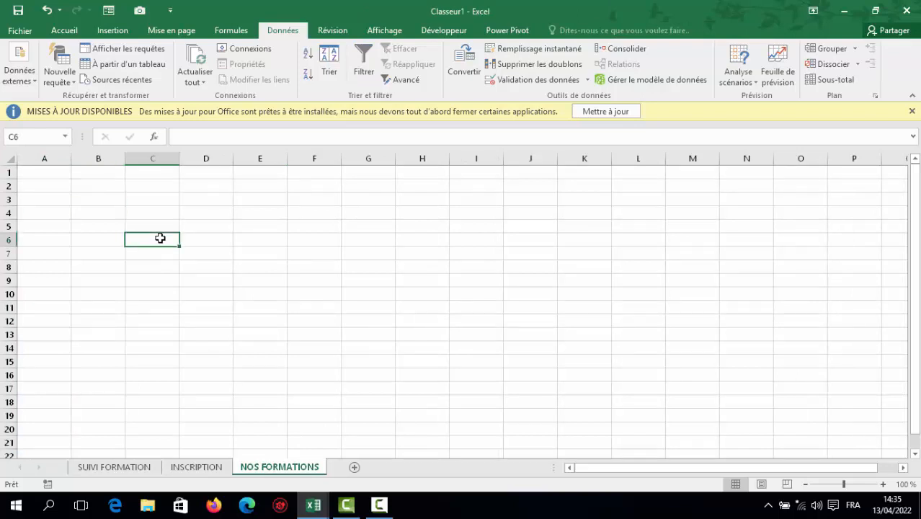
{"action": "type", "text": "N°"}
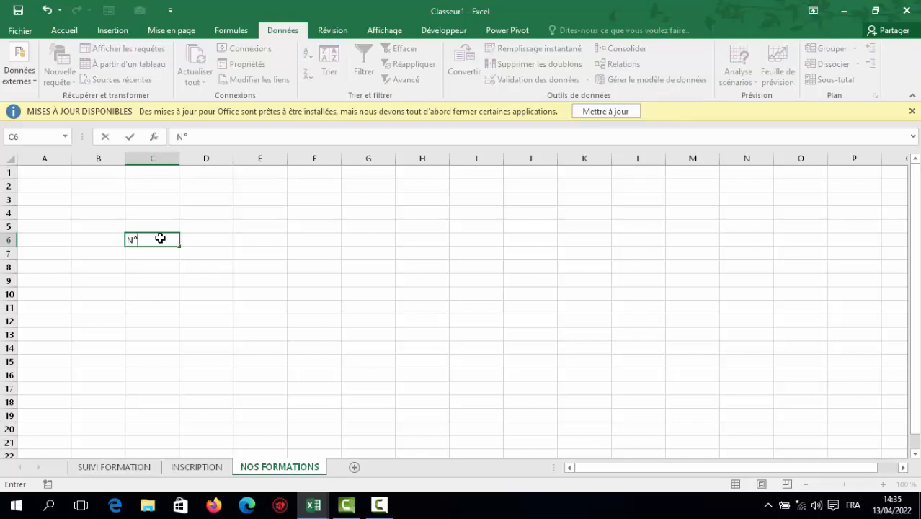
{"action": "key", "text": "Tab"}
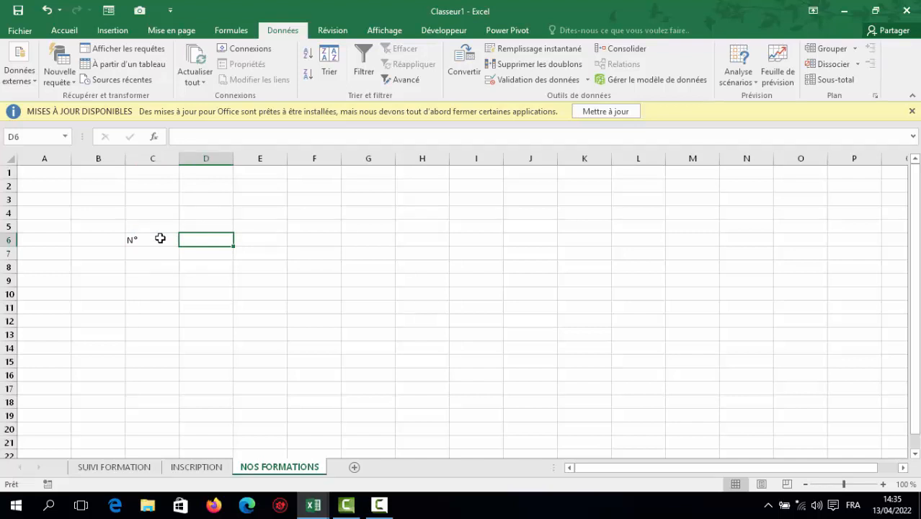
{"action": "type", "text": "FOR"}
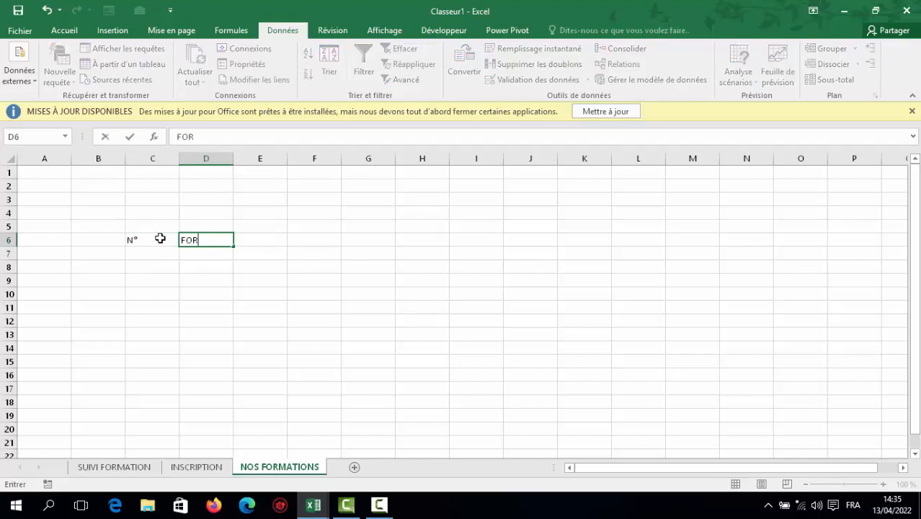
{"action": "type", "text": "MATIIONS"}
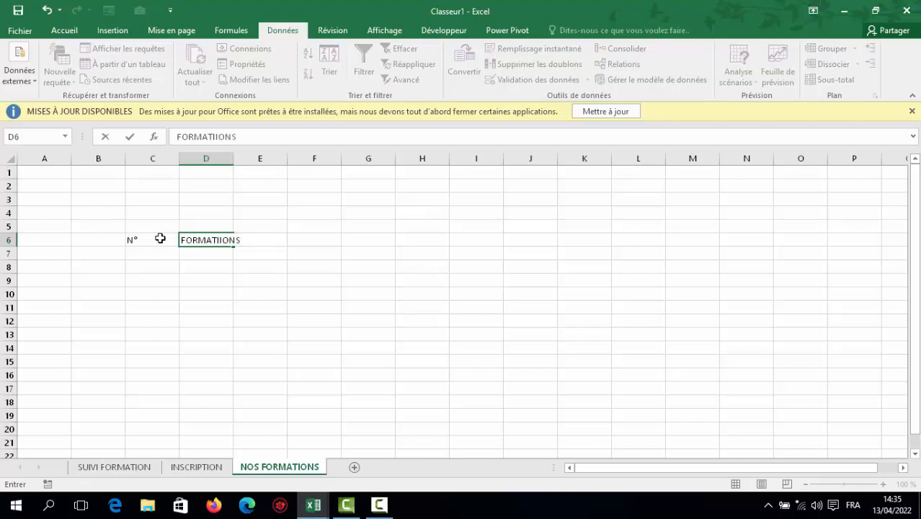
Format the headers C6:D6 as a table with headers in the black medium style, without filter buttons.
{"action": "left_click", "coordinate": [150, 238]}
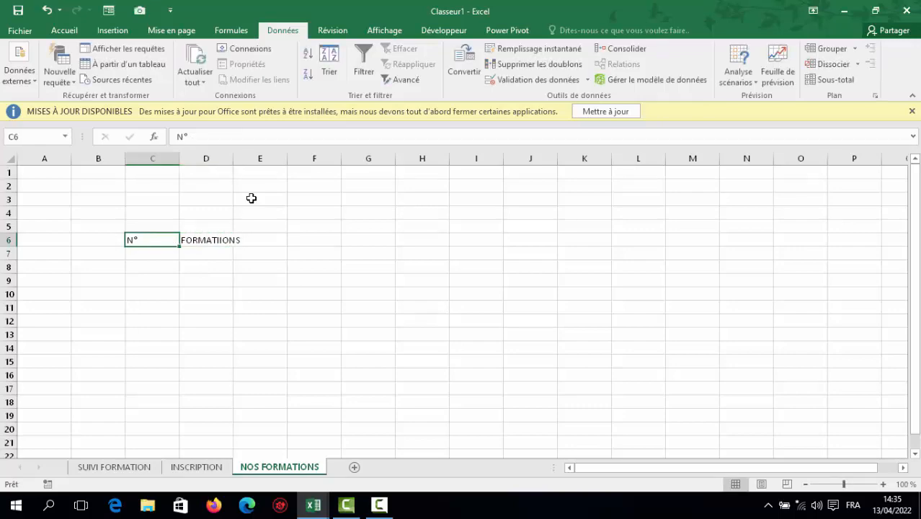
{"action": "left_click", "coordinate": [63, 30]}
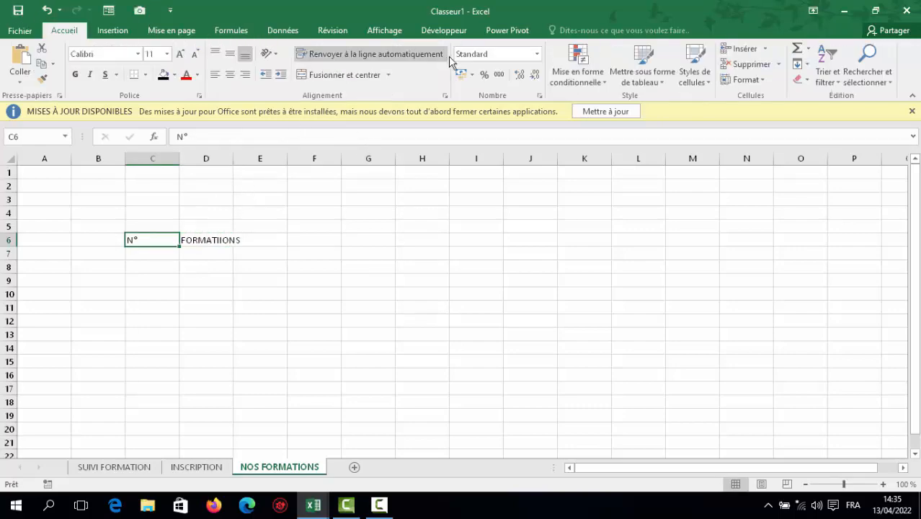
{"action": "left_click", "coordinate": [640, 72]}
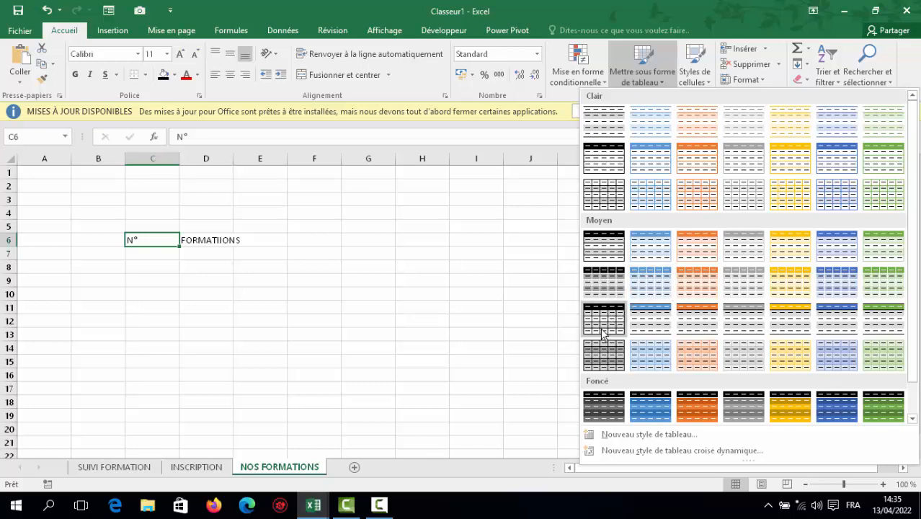
{"action": "left_click", "coordinate": [603, 326]}
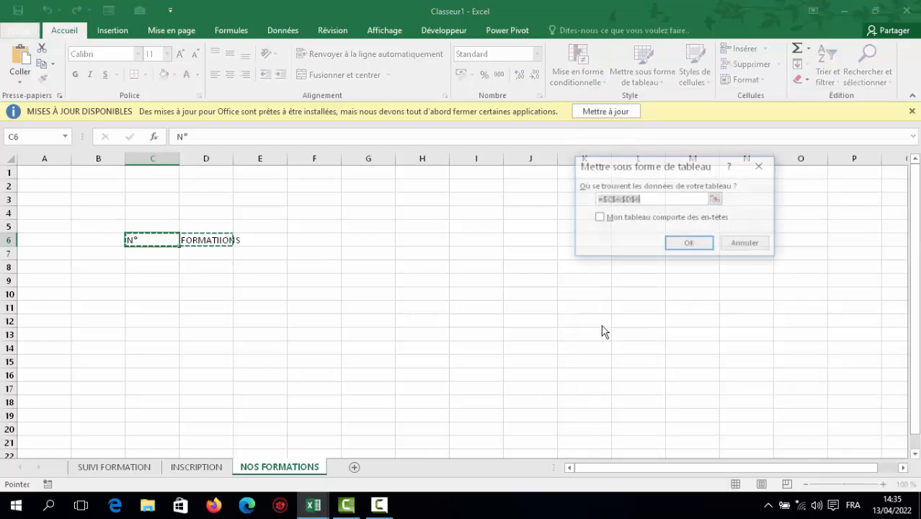
{"action": "left_click", "coordinate": [602, 219]}
{"action": "left_click", "coordinate": [691, 245]}
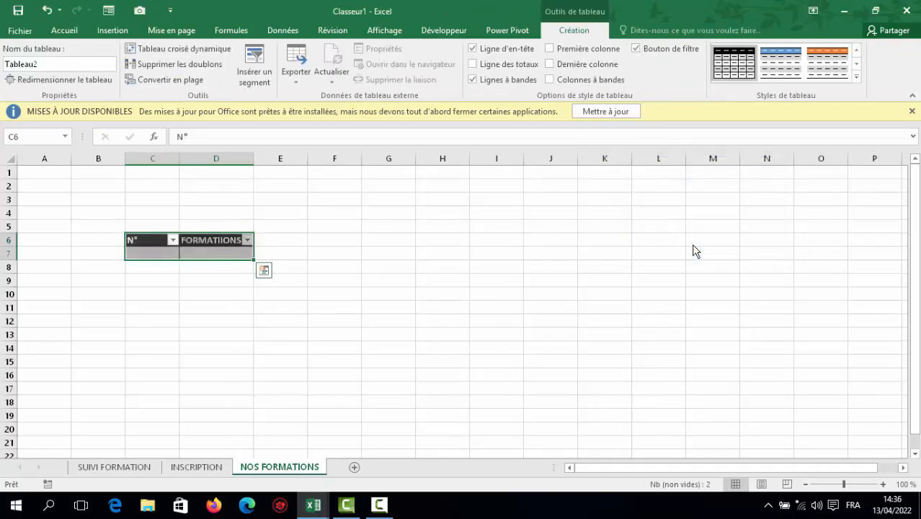
{"action": "left_click", "coordinate": [637, 49]}
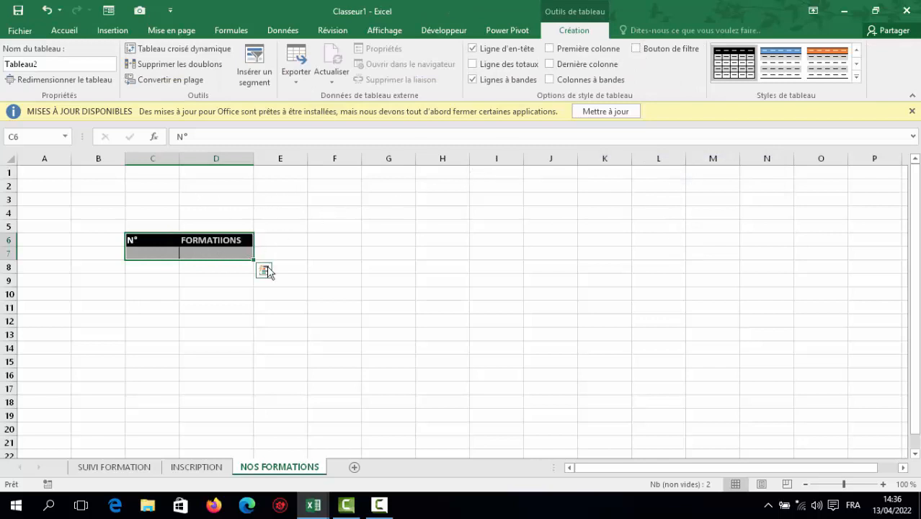
Give the N° cell C7 of the new table the custom number format # ##000.
{"action": "left_click", "coordinate": [146, 251]}
{"action": "right_click", "coordinate": [147, 250]}
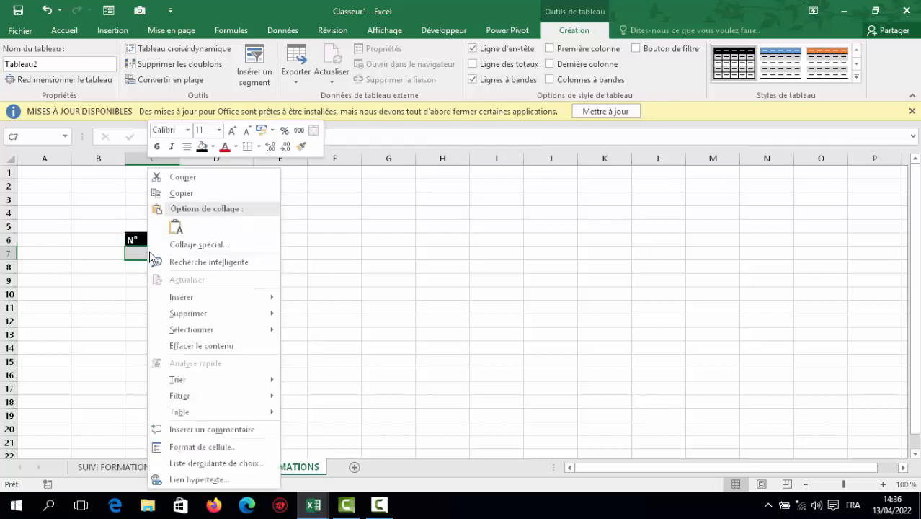
{"action": "left_click", "coordinate": [186, 449]}
{"action": "left_click", "coordinate": [45, 333]}
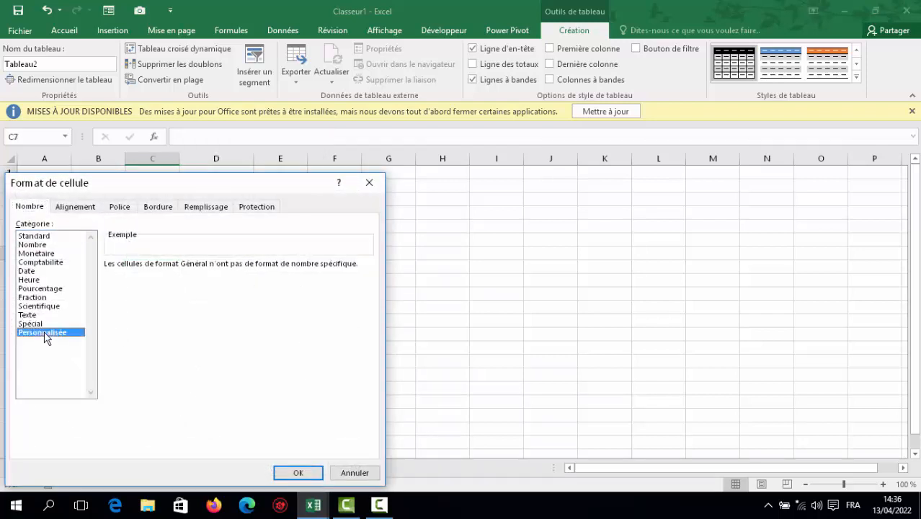
{"action": "left_click", "coordinate": [131, 315]}
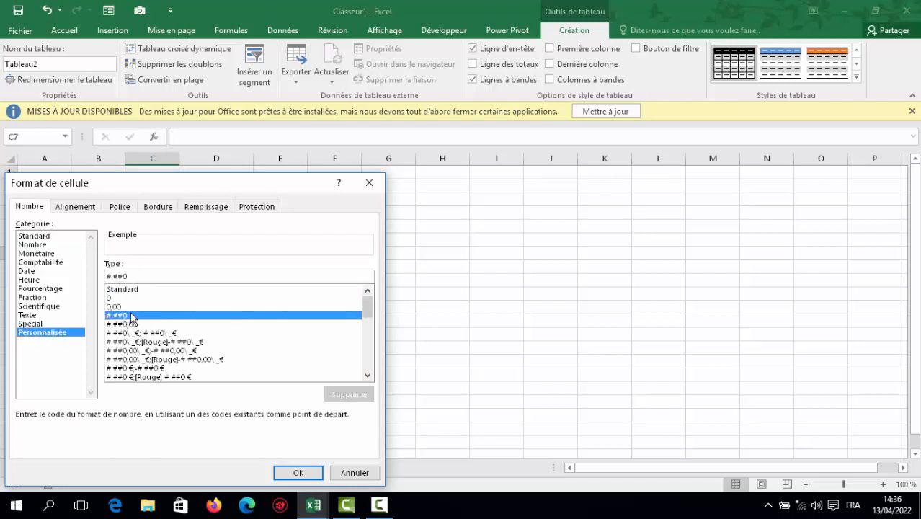
{"action": "left_click", "coordinate": [164, 274]}
{"action": "type", "text": "00"}
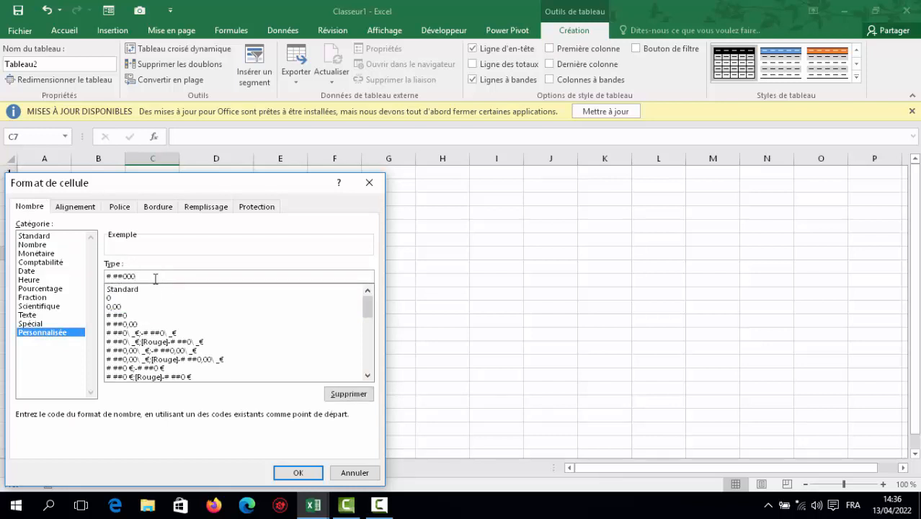
{"action": "left_click", "coordinate": [297, 471]}
{"action": "left_click", "coordinate": [224, 266]}
Restrict the FORMATION cell E11 on the INSCRIPTION sheet to a drop-down list sourced from D7:D12 of the NOS FORMATIONS sheet.
{"action": "left_click", "coordinate": [198, 467]}
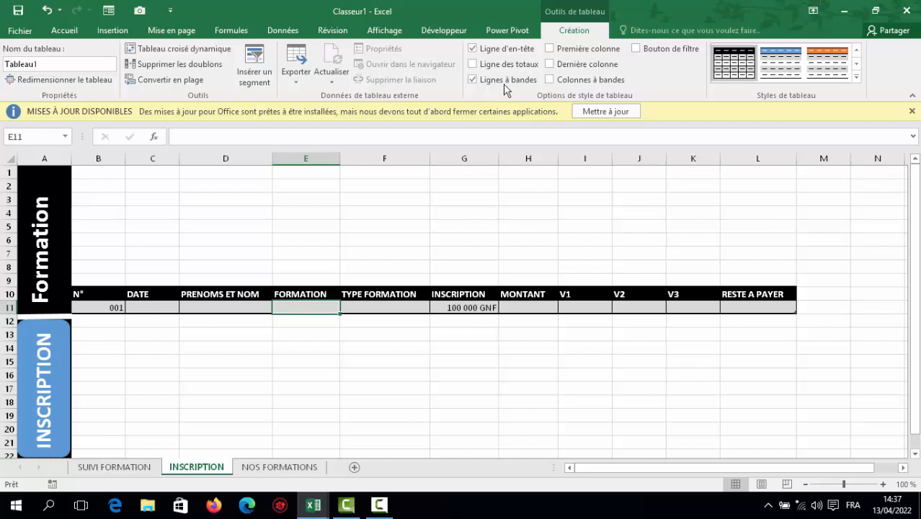
{"action": "left_click", "coordinate": [283, 30]}
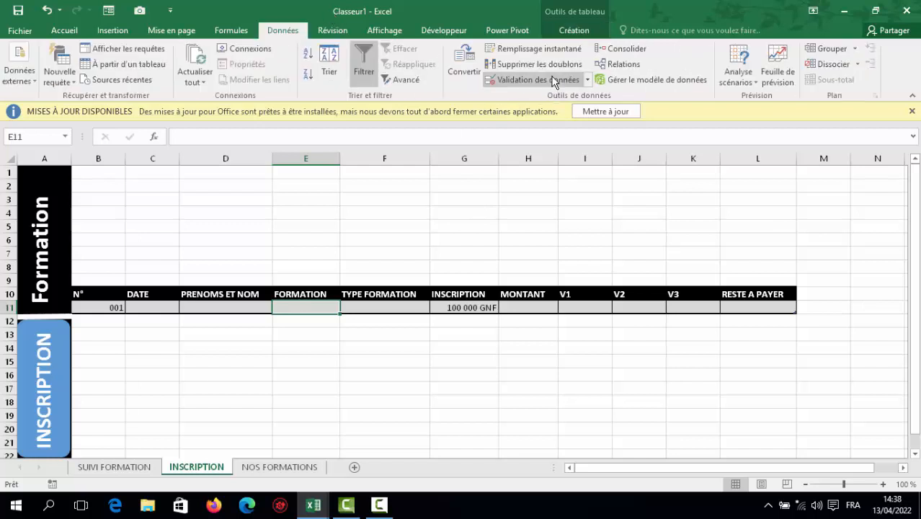
{"action": "left_click", "coordinate": [544, 81]}
{"action": "left_click", "coordinate": [649, 177]}
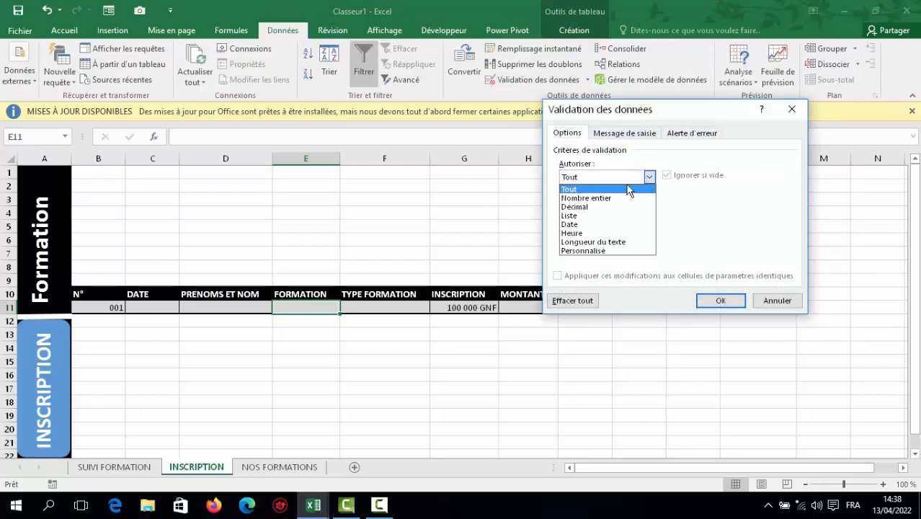
{"action": "left_click", "coordinate": [586, 211]}
{"action": "left_click", "coordinate": [591, 230]}
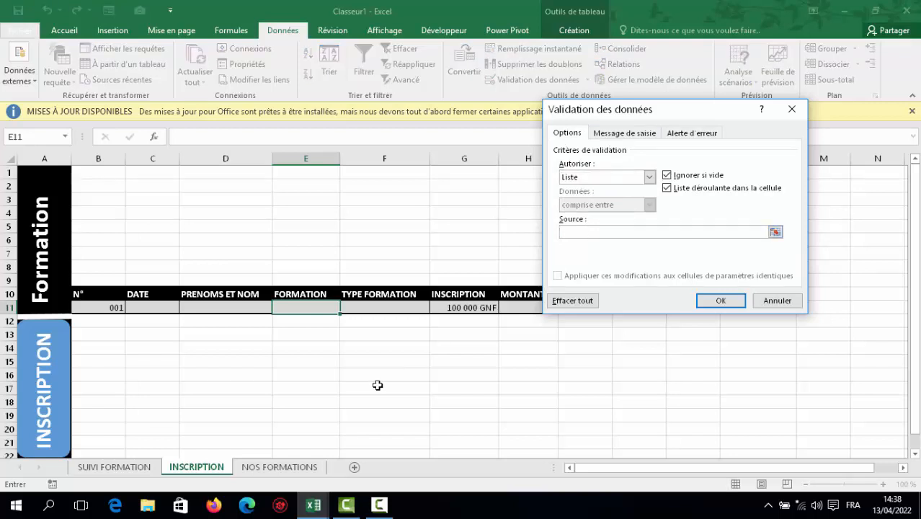
{"action": "left_click", "coordinate": [272, 467]}
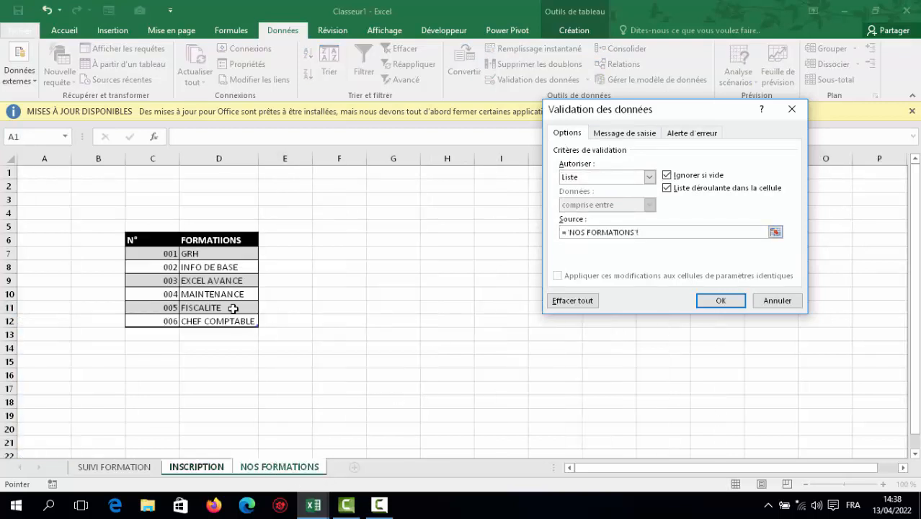
{"action": "left_click_drag", "start_coordinate": [218, 253], "coordinate": [218, 320]}
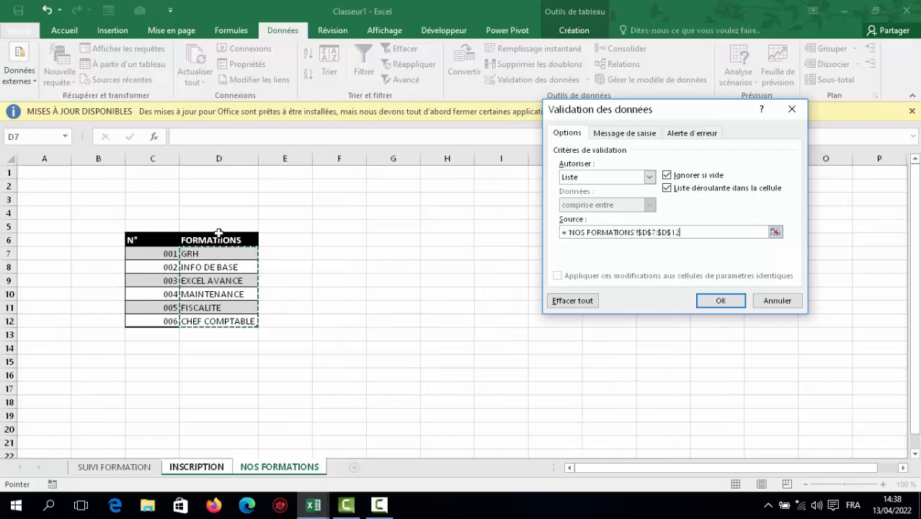
{"action": "left_click", "coordinate": [720, 300]}
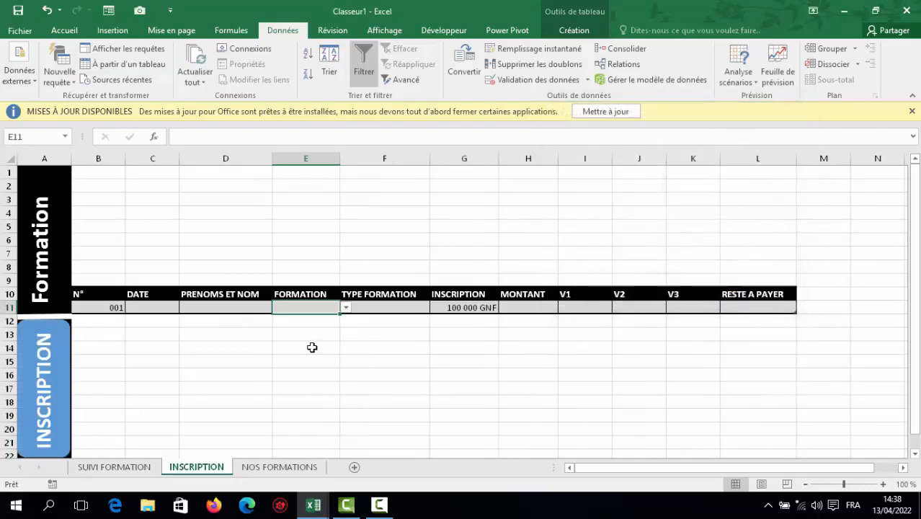
Choose GRH as the FORMATION of the first registration row and enter 2/3/22 in its DATE cell C11.
{"action": "left_click", "coordinate": [346, 307]}
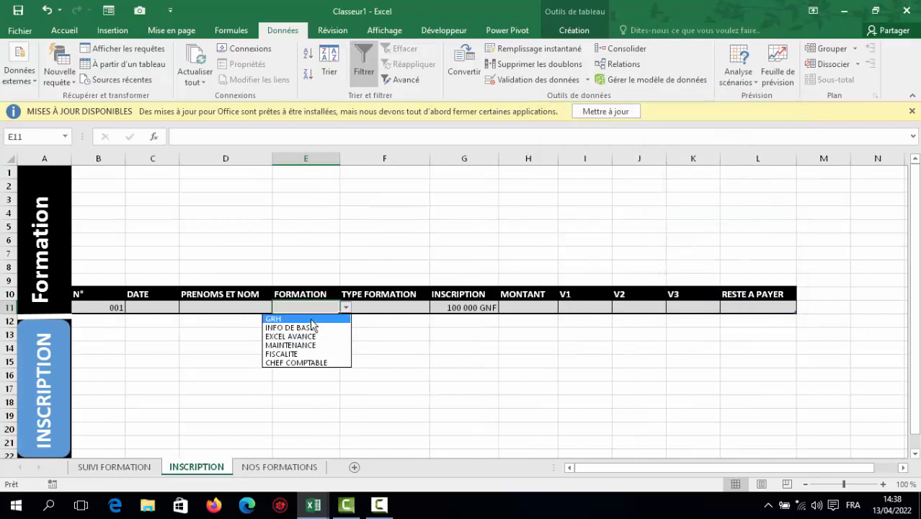
{"action": "left_click", "coordinate": [315, 318]}
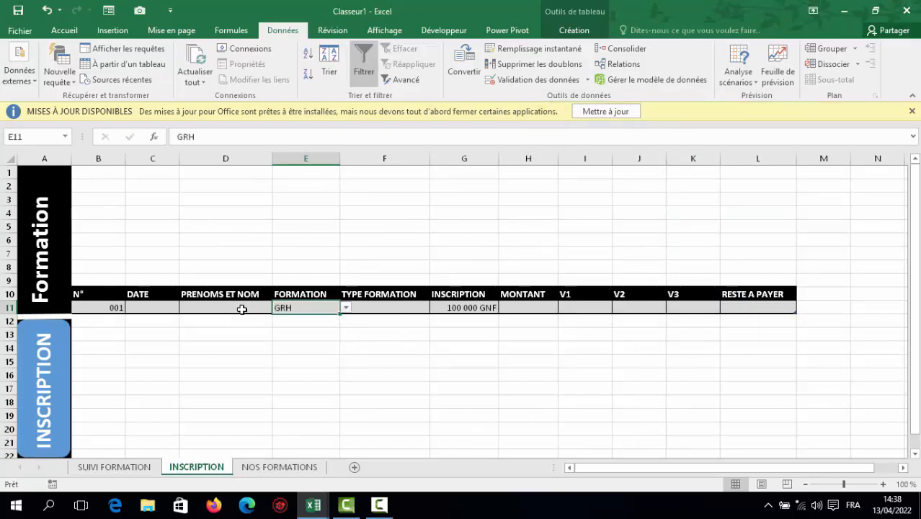
{"action": "left_click", "coordinate": [148, 309]}
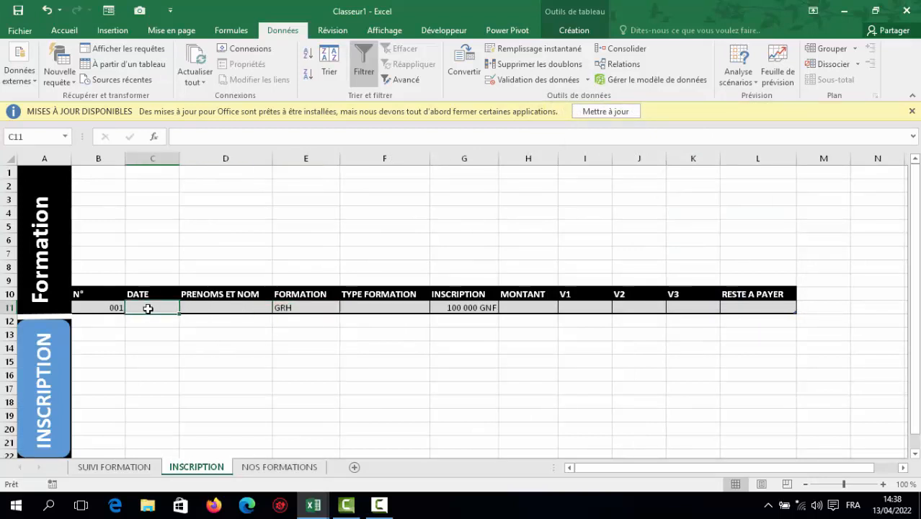
{"action": "type", "text": "2/3/22"}
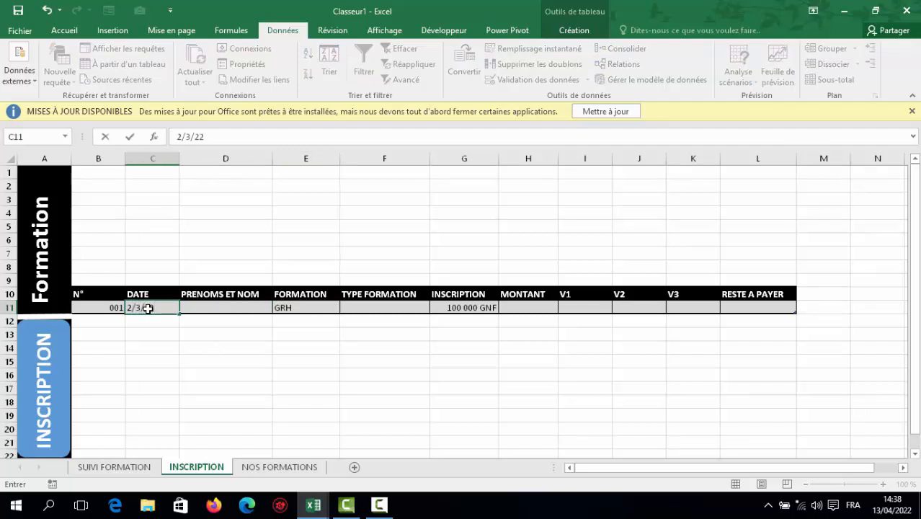
{"action": "left_click", "coordinate": [195, 320]}
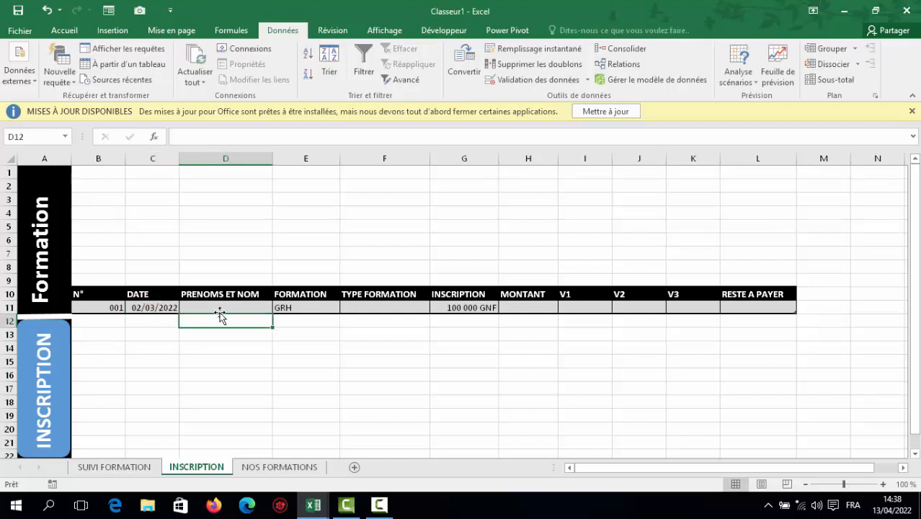
Enter the participant's full name in D11 and choose SEMINAIRE as the TYPE FORMATION in F11.
{"action": "left_click", "coordinate": [224, 308]}
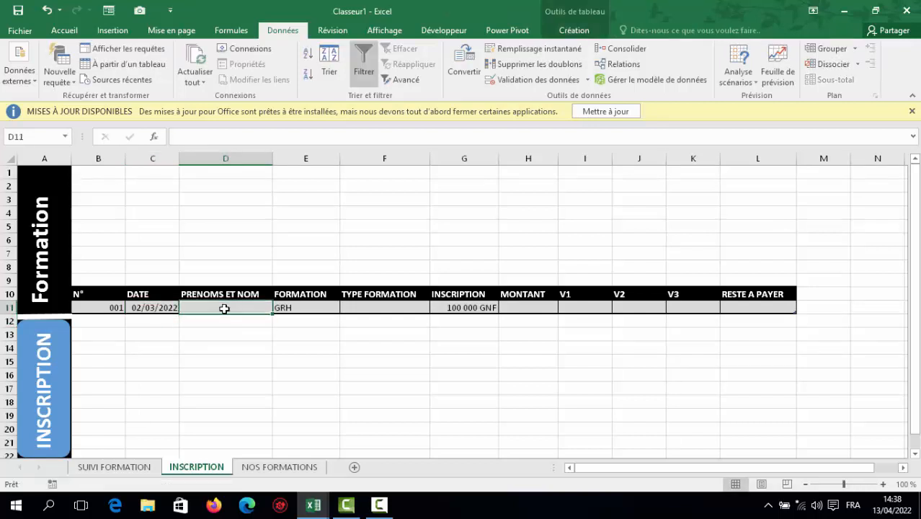
{"action": "type", "text": "OUMAR BAH"}
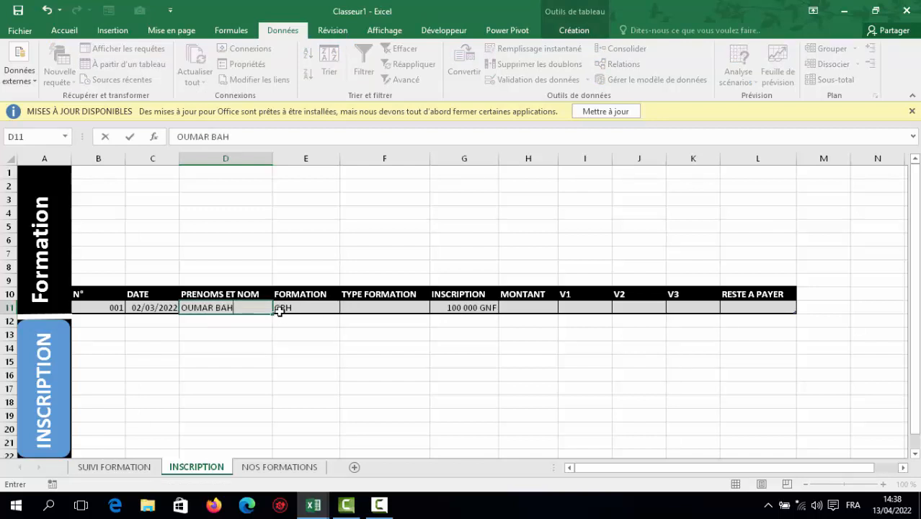
{"action": "left_click", "coordinate": [300, 308]}
{"action": "left_click", "coordinate": [375, 306]}
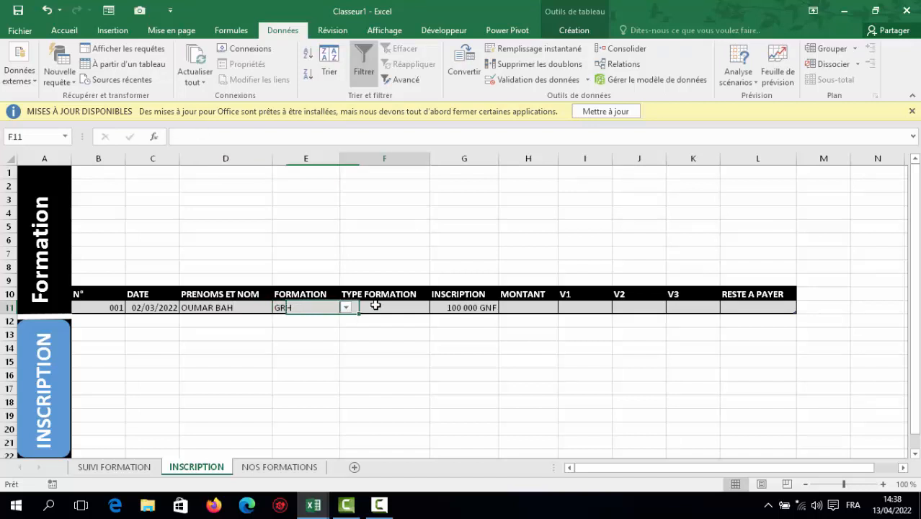
{"action": "left_click", "coordinate": [436, 308]}
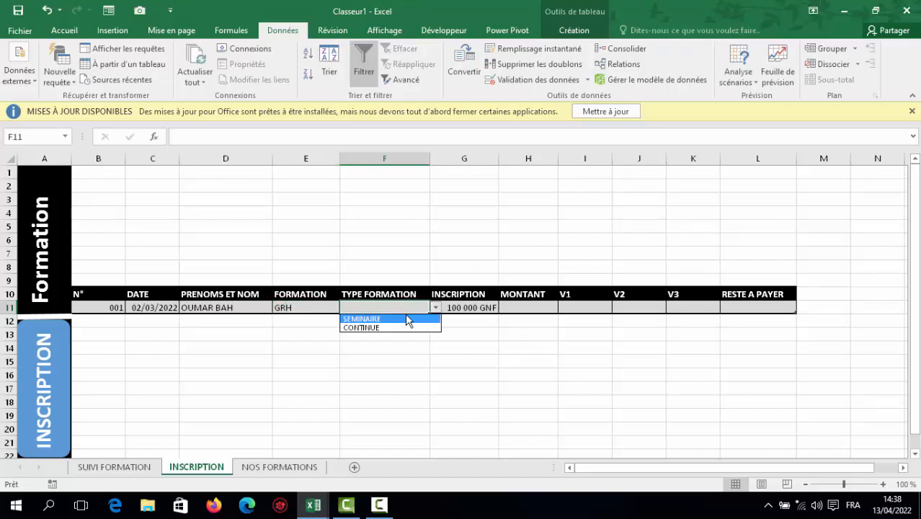
{"action": "left_click", "coordinate": [406, 317]}
{"action": "key", "text": "Tab"}
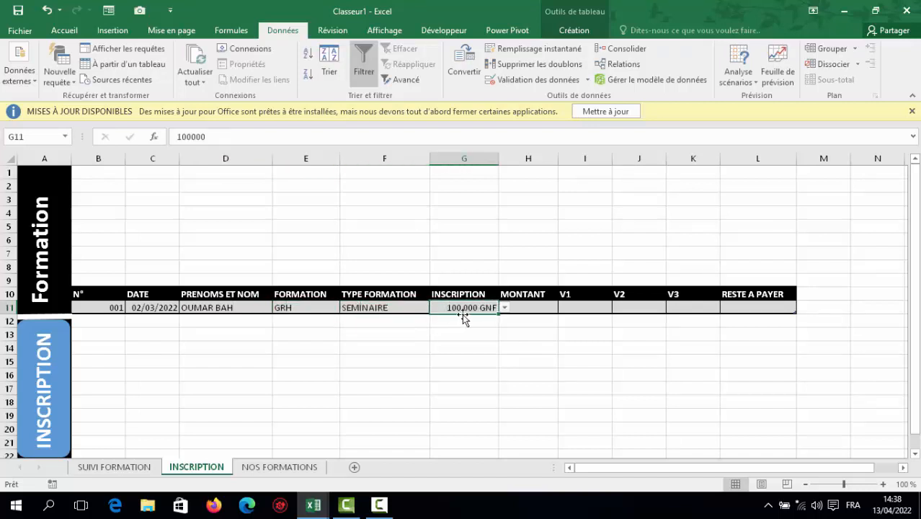
Give the MONTANT cell H11 a validation list with the values 1000000;1500000;2000000;2500000;3000000;3500000;4000000.
{"action": "left_click", "coordinate": [522, 307]}
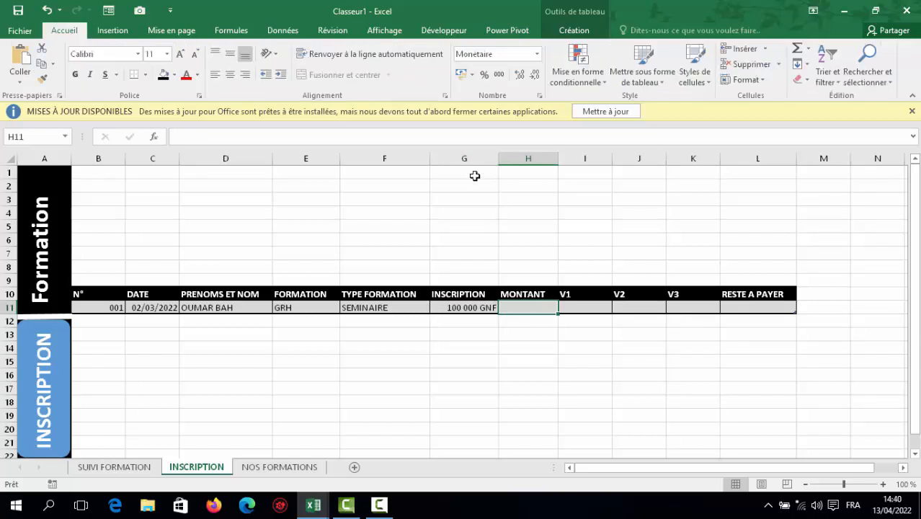
{"action": "left_click", "coordinate": [282, 30]}
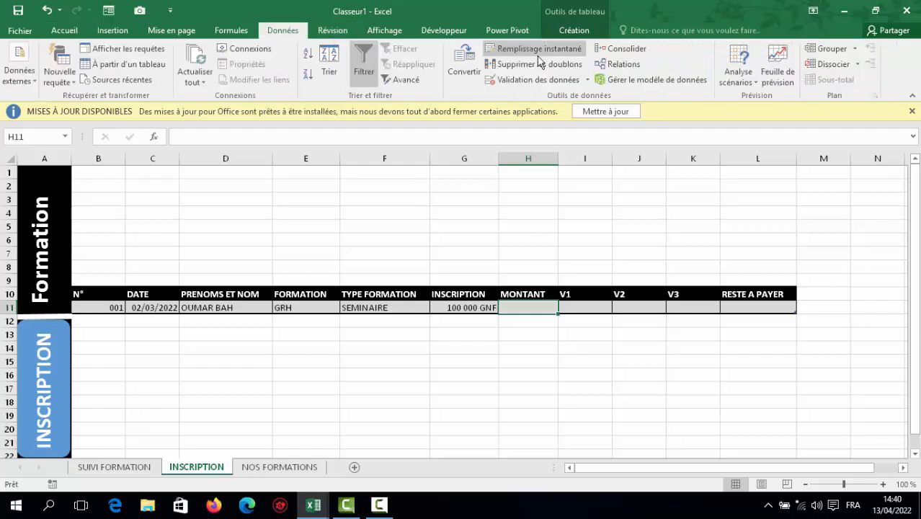
{"action": "left_click", "coordinate": [521, 80]}
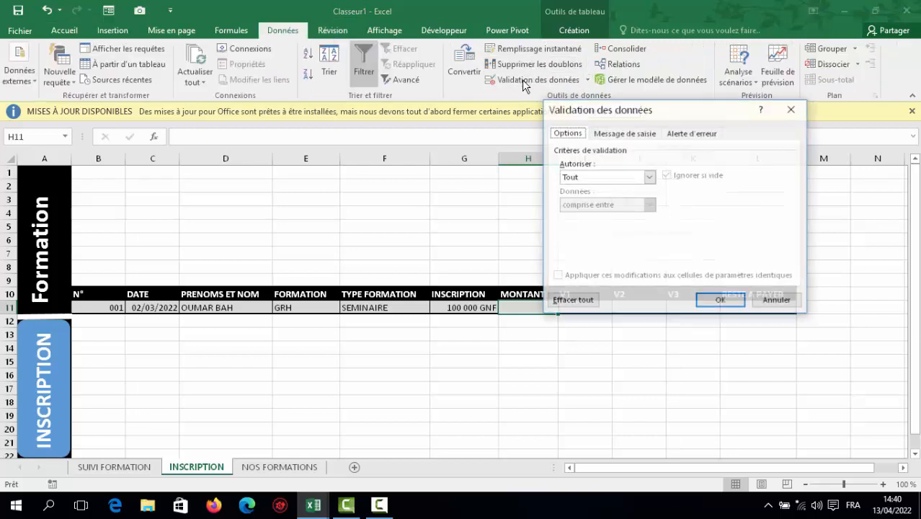
{"action": "left_click", "coordinate": [650, 177]}
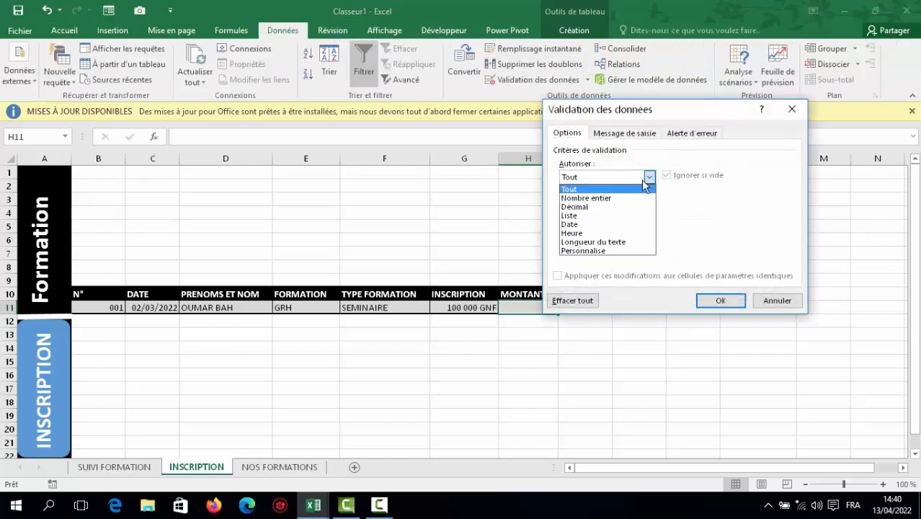
{"action": "left_click", "coordinate": [603, 219]}
{"action": "left_click", "coordinate": [578, 232]}
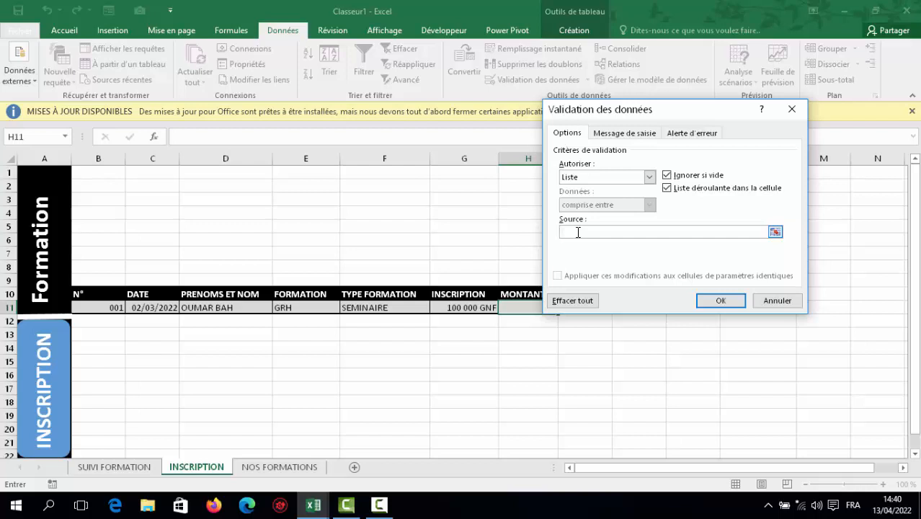
{"action": "type", "text": "1000000;1500000;2000000;25"}
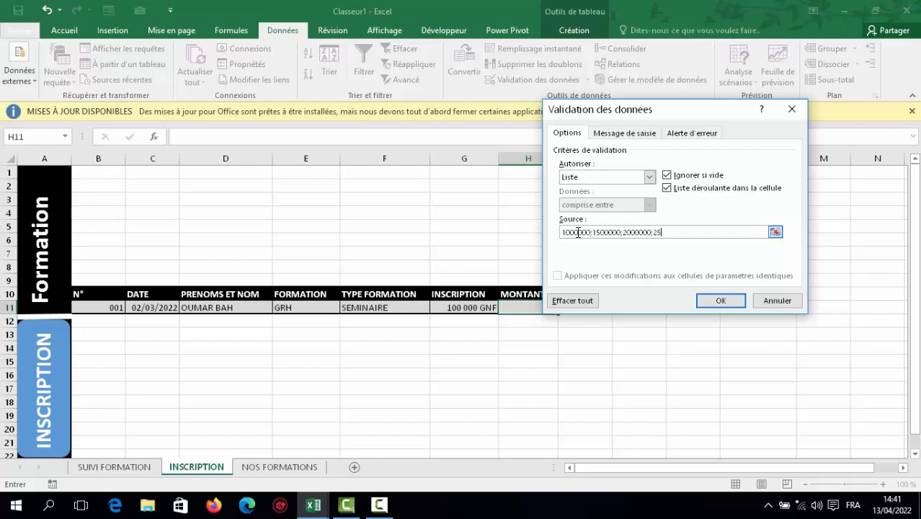
{"action": "type", "text": "00000;3000000;3500000"}
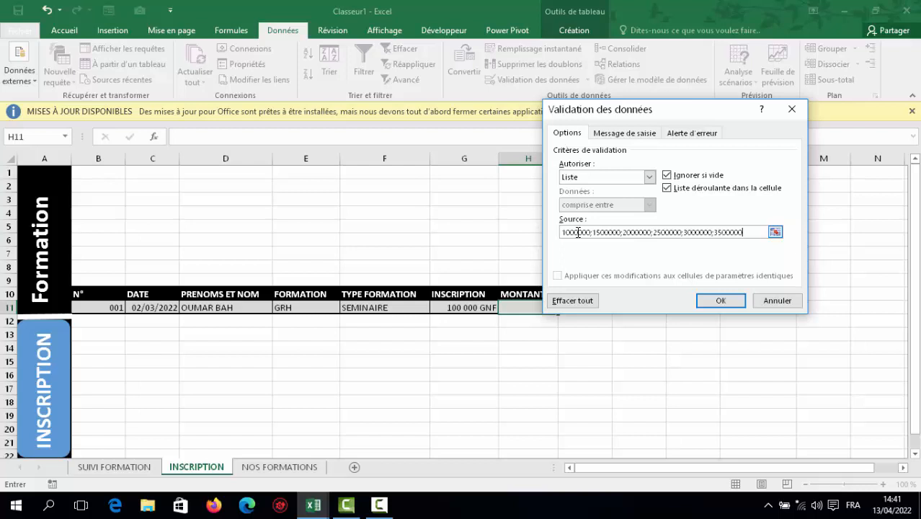
{"action": "type", "text": "0"}
{"action": "key", "text": "BackSpace"}
{"action": "key", "text": "BackSpace"}
{"action": "key", "text": "BackSpace"}
{"action": "key", "text": "BackSpace"}
{"action": "key", "text": "BackSpace"}
{"action": "type", "text": "0000;4000000"}
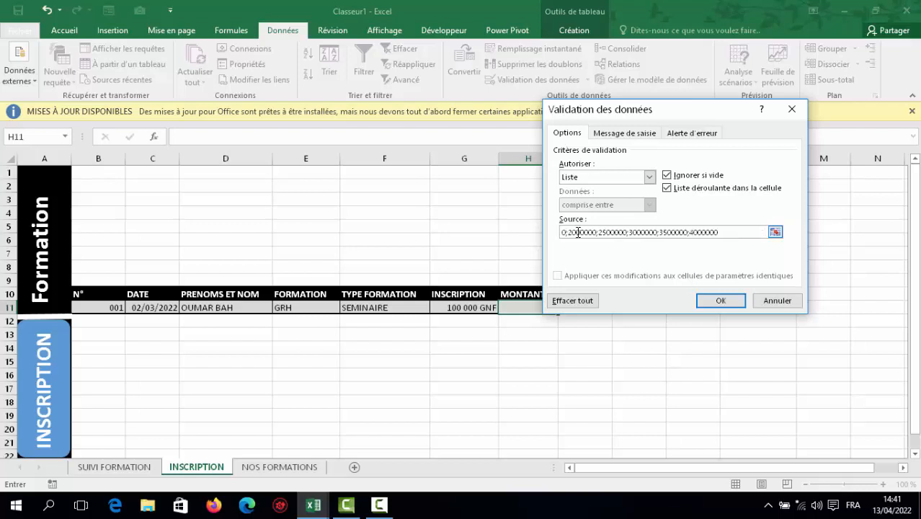
{"action": "left_click", "coordinate": [722, 300]}
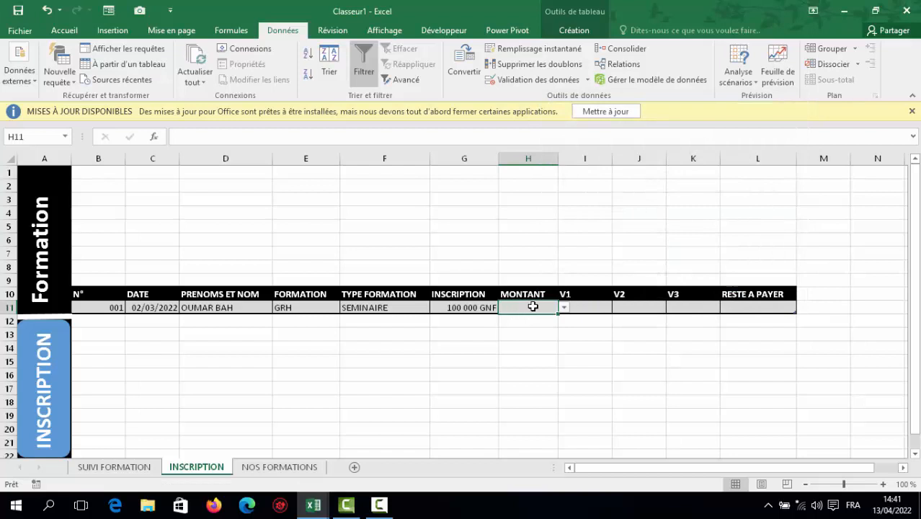
Choose 1000000 from the MONTANT list in H11 and autofit column H to its content.
{"action": "left_click", "coordinate": [564, 308]}
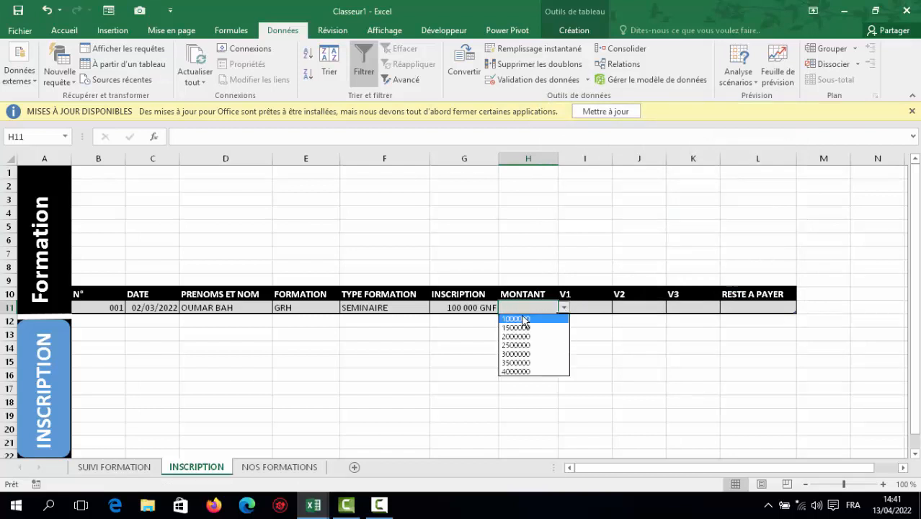
{"action": "left_click", "coordinate": [539, 319]}
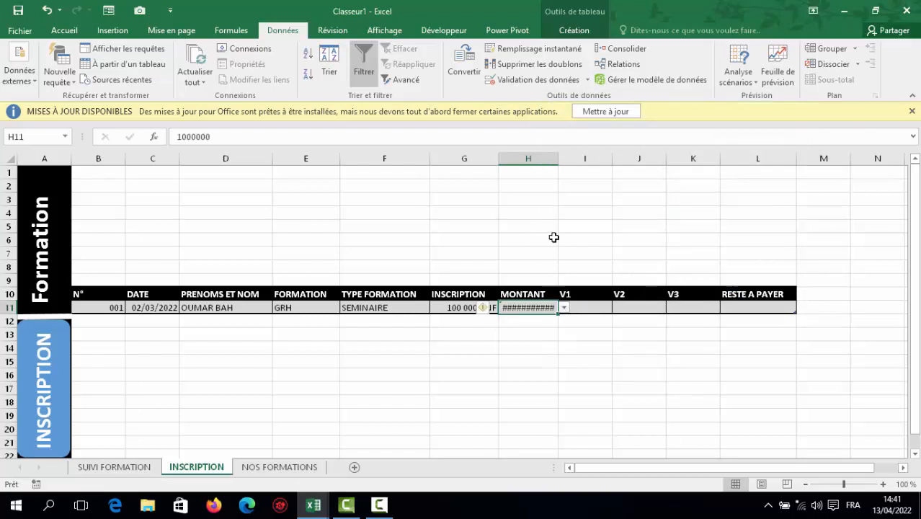
{"action": "double_click", "coordinate": [558, 157]}
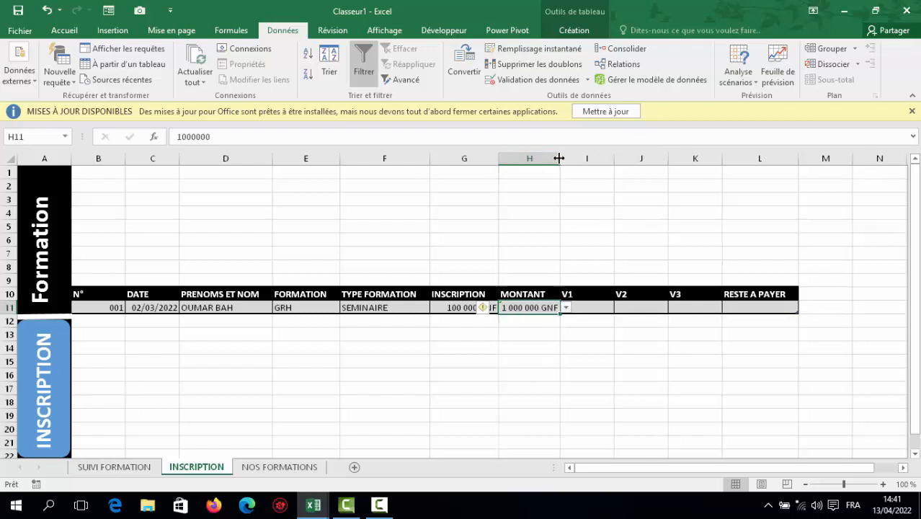
Enter the formula =[MONTANT]-([V1]+[V2]+[V3]) in the RESTE A PAYER cell L11.
{"action": "left_click", "coordinate": [586, 308]}
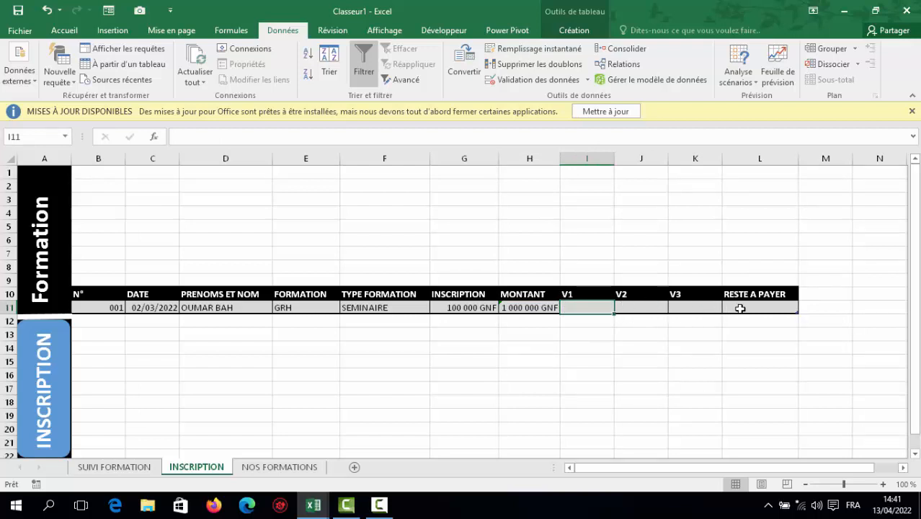
{"action": "left_click", "coordinate": [737, 307]}
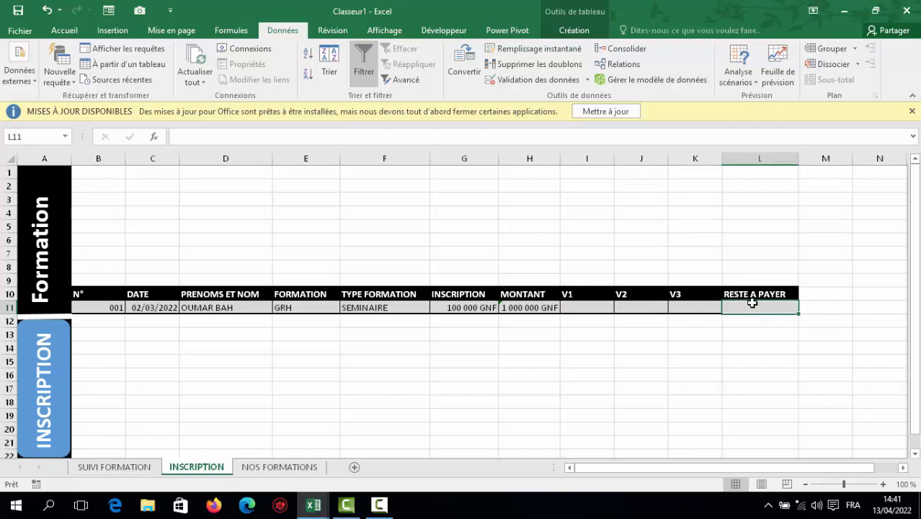
{"action": "type", "text": "="}
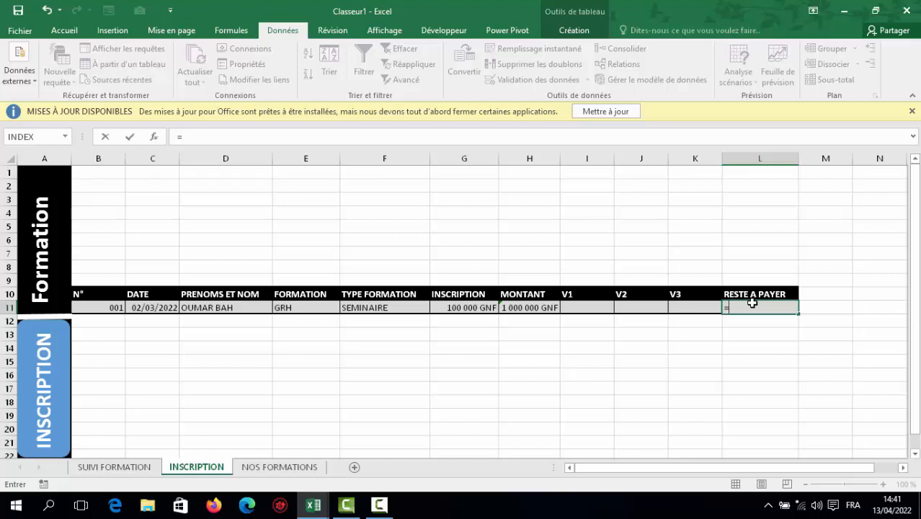
{"action": "left_click", "coordinate": [525, 307]}
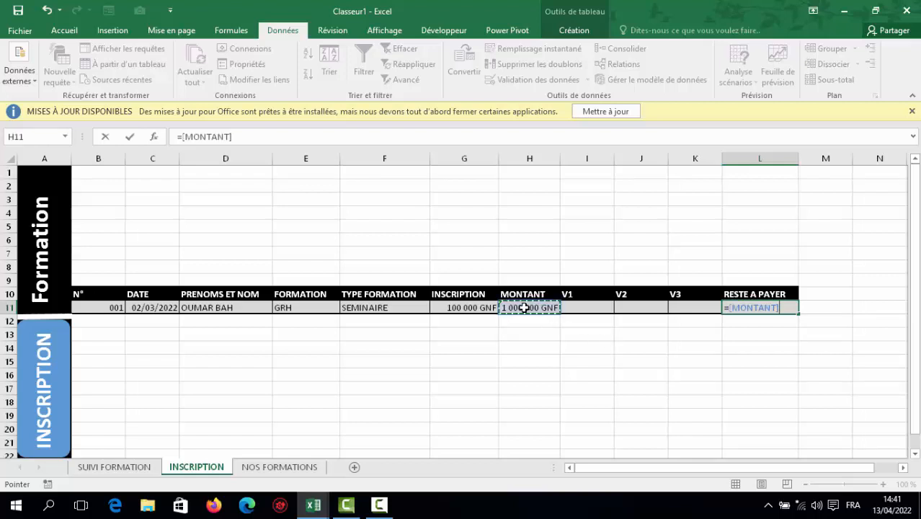
{"action": "type", "text": "-"}
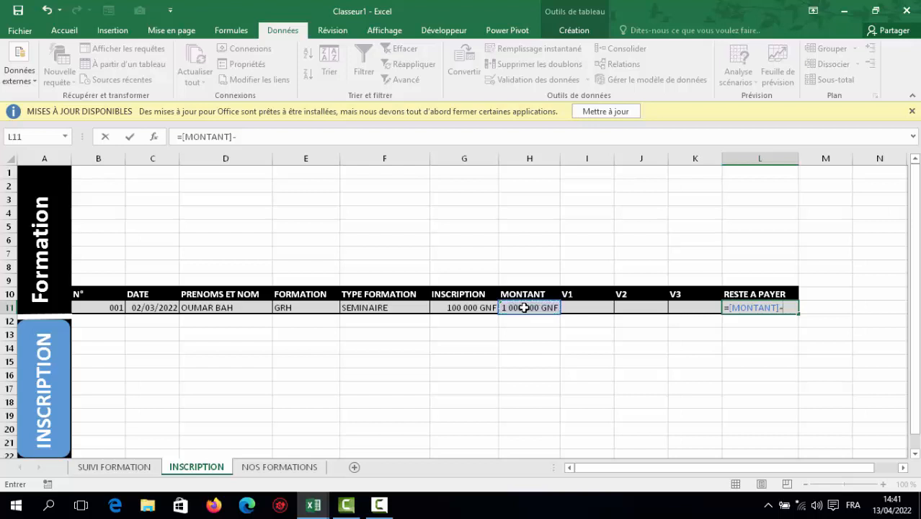
{"action": "type", "text": "("}
{"action": "left_click", "coordinate": [582, 304]}
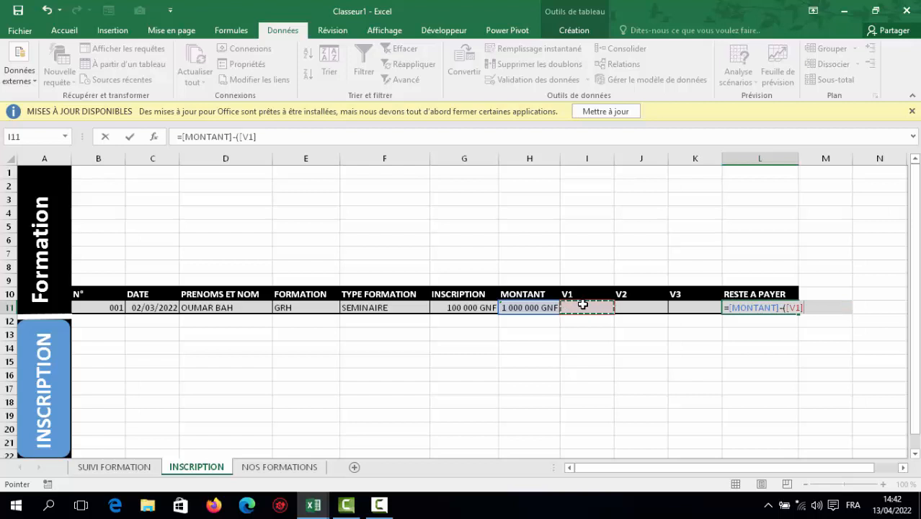
{"action": "type", "text": "+"}
{"action": "left_click", "coordinate": [655, 307]}
{"action": "type", "text": "+"}
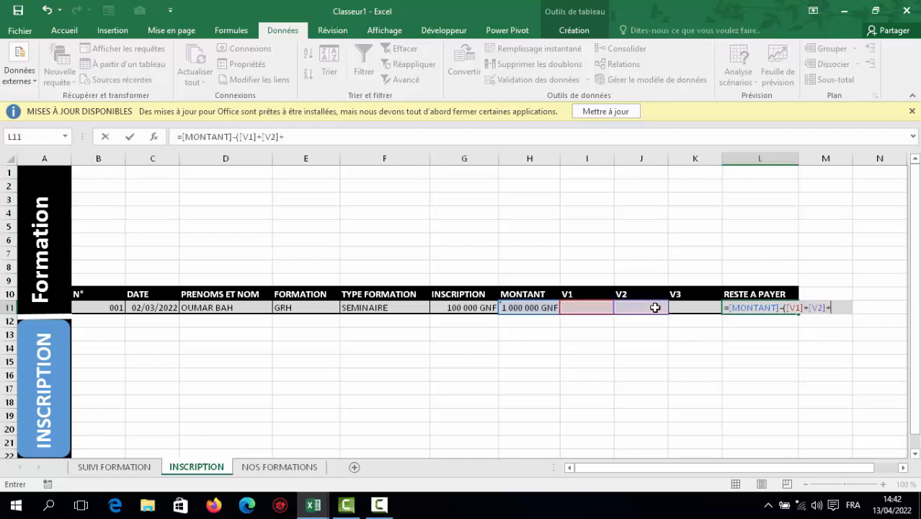
{"action": "left_click", "coordinate": [682, 307]}
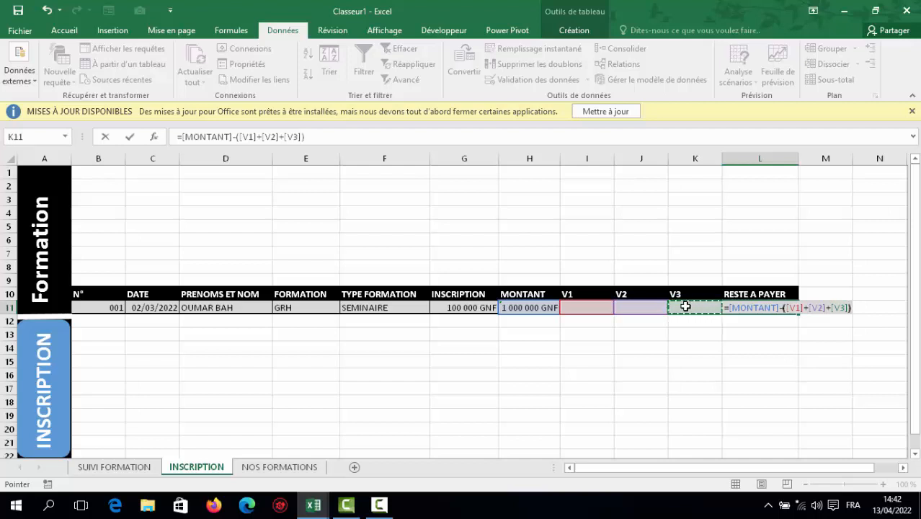
{"action": "type", "text": ")"}
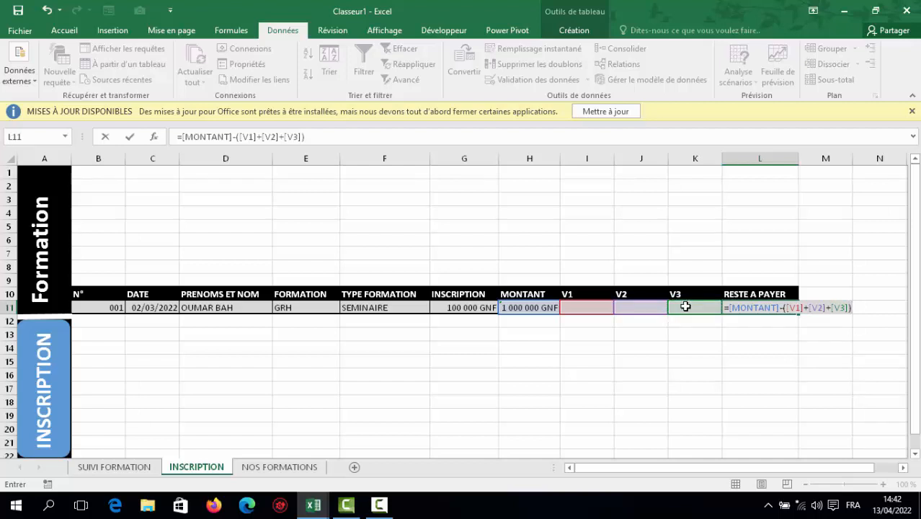
{"action": "key", "text": "Return"}
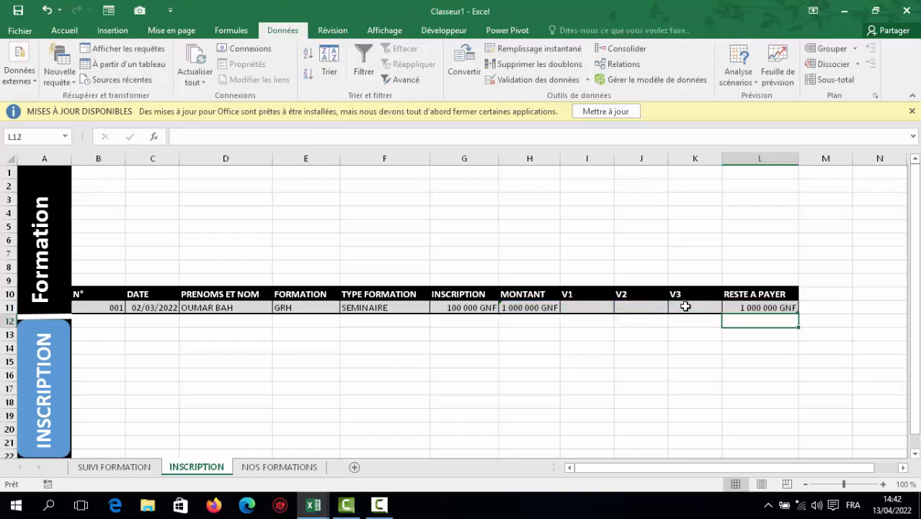
{"action": "left_click", "coordinate": [745, 307]}
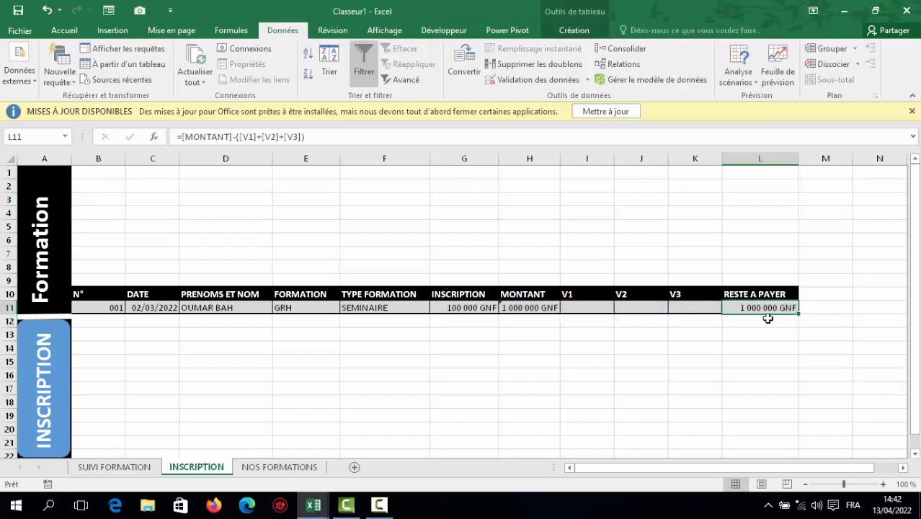
Enter payments of 500 000 in both the V1 cell I11 and the V2 cell J11.
{"action": "left_click", "coordinate": [592, 307]}
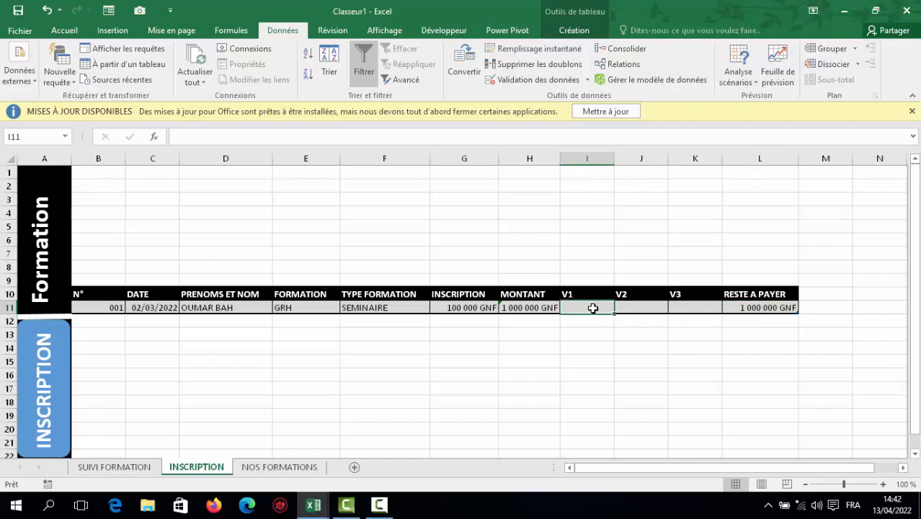
{"action": "type", "text": "5"}
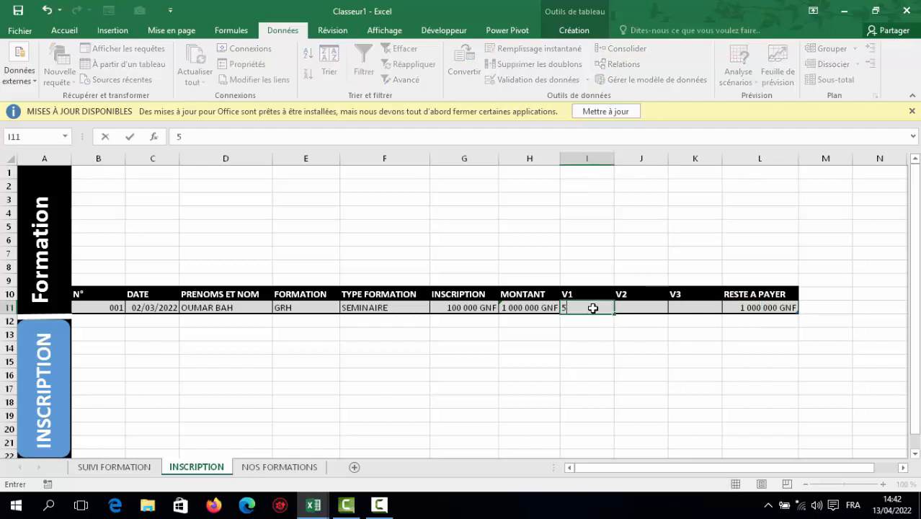
{"action": "type", "text": "00 000"}
{"action": "key", "text": "Tab"}
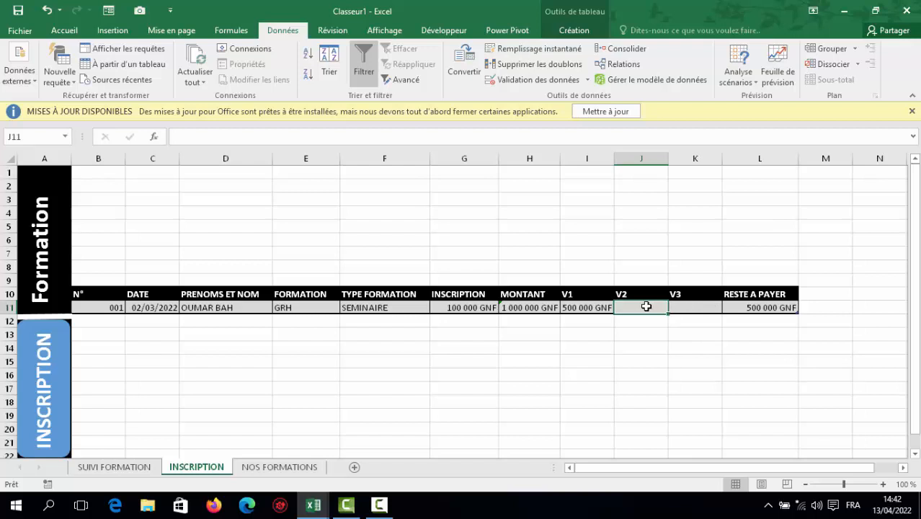
{"action": "type", "text": "5"}
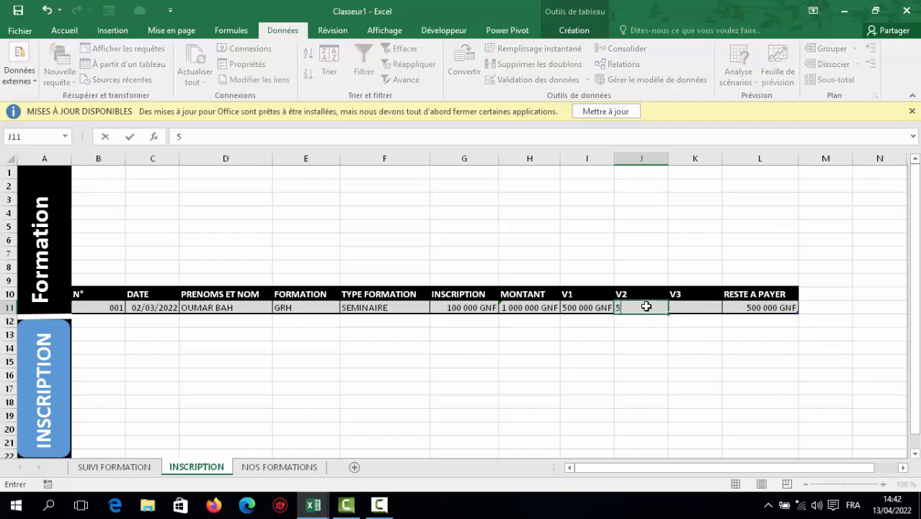
{"action": "type", "text": "00 000"}
{"action": "key", "text": "Tab"}
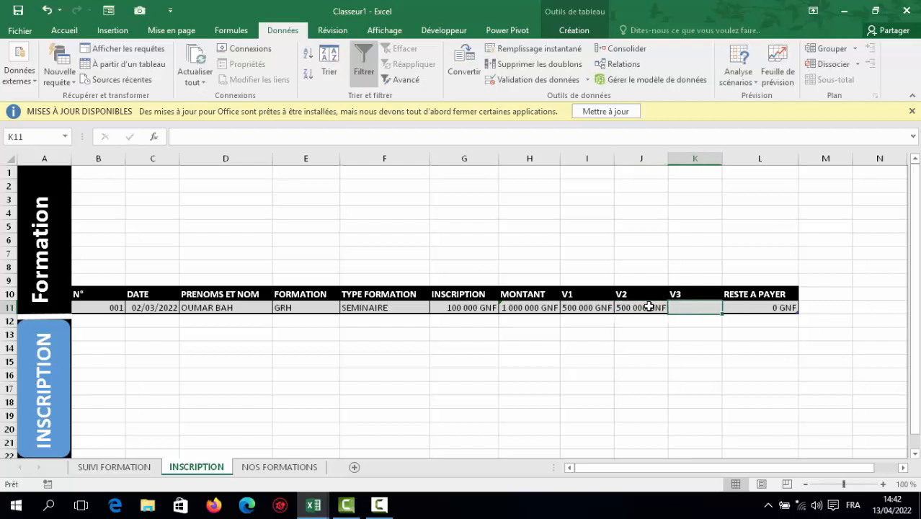
Wrap the RESTE A PAYER formula in L11 in a SI function, using [MONTANT]-([V1]+[V2]+[V3])<=0 as the logical test.
{"action": "left_click", "coordinate": [756, 310]}
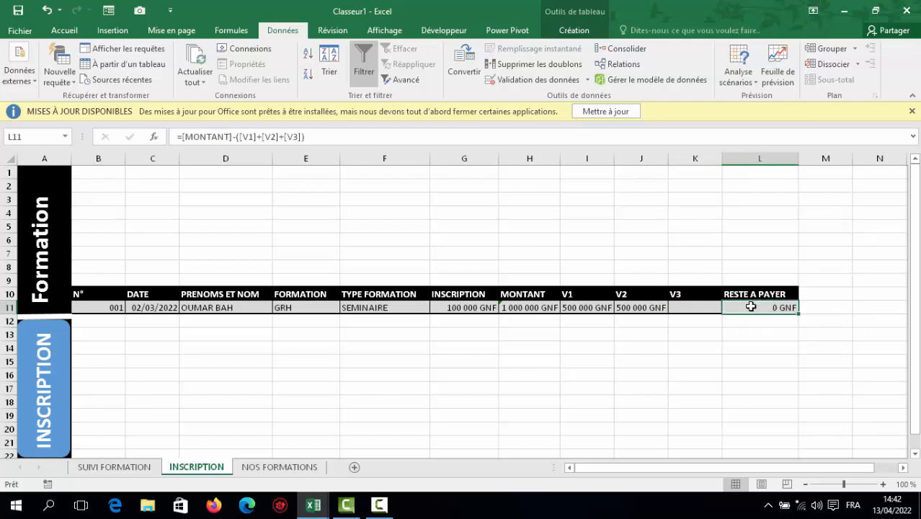
{"action": "left_click", "coordinate": [182, 137]}
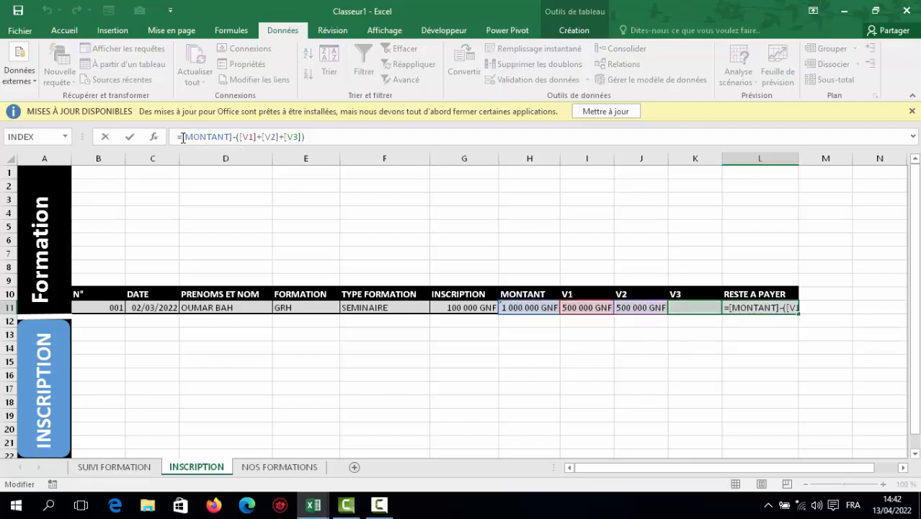
{"action": "type", "text": "SI"}
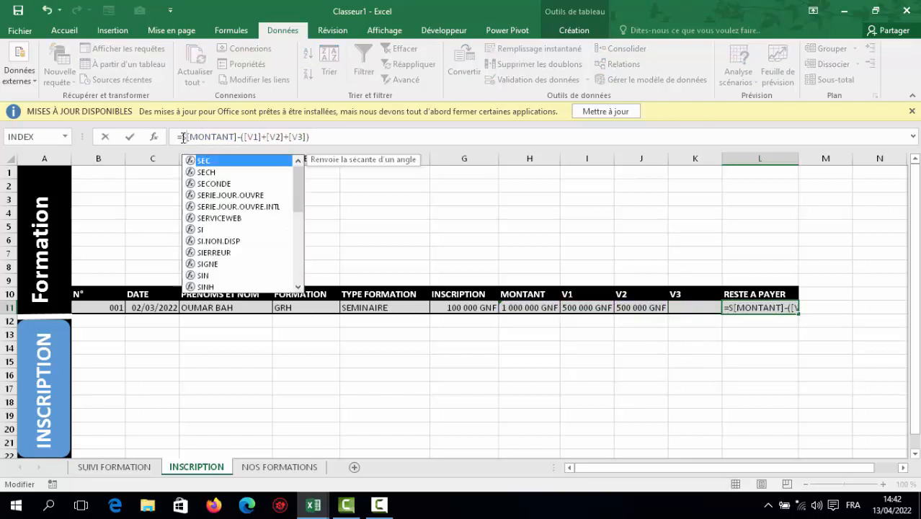
{"action": "type", "text": "("}
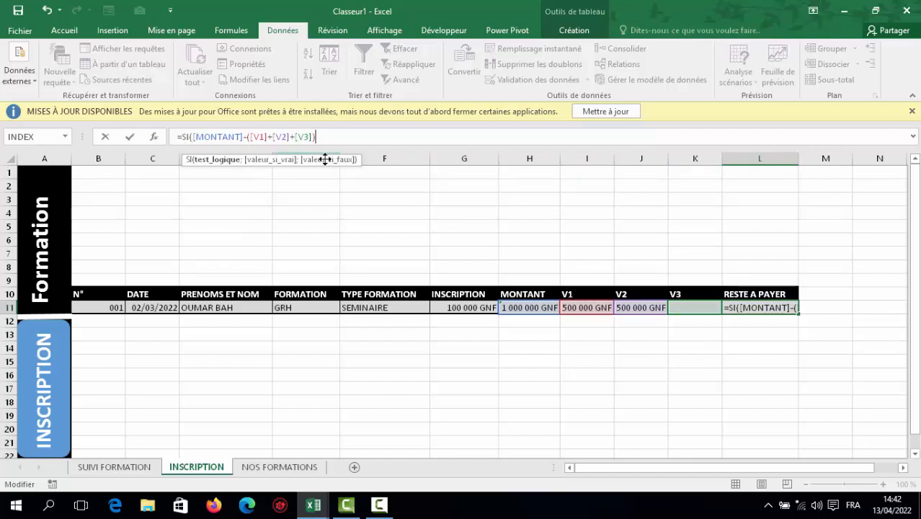
{"action": "type", "text": "<+"}
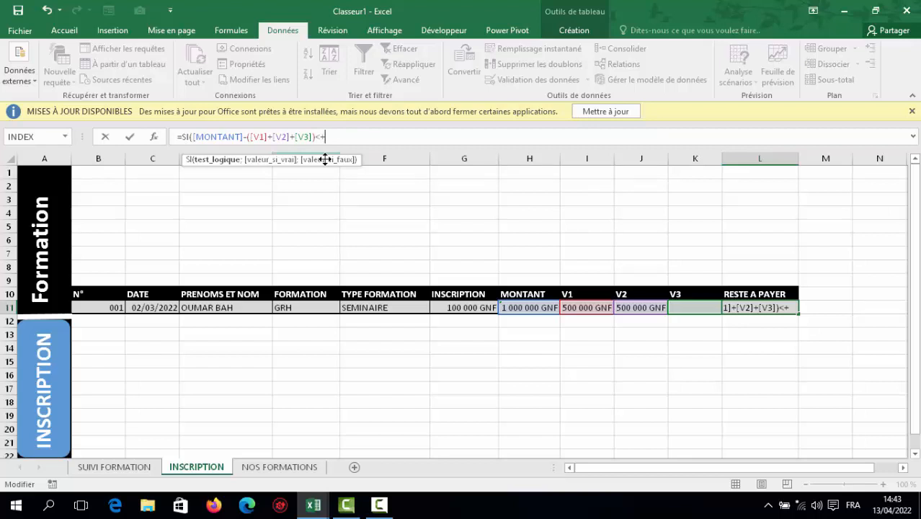
{"action": "key", "text": "BackSpace"}
{"action": "type", "text": "=0."}
{"action": "key", "text": "BackSpace"}
{"action": "key", "text": "BackSpace"}
{"action": "type", "text": "0;"}
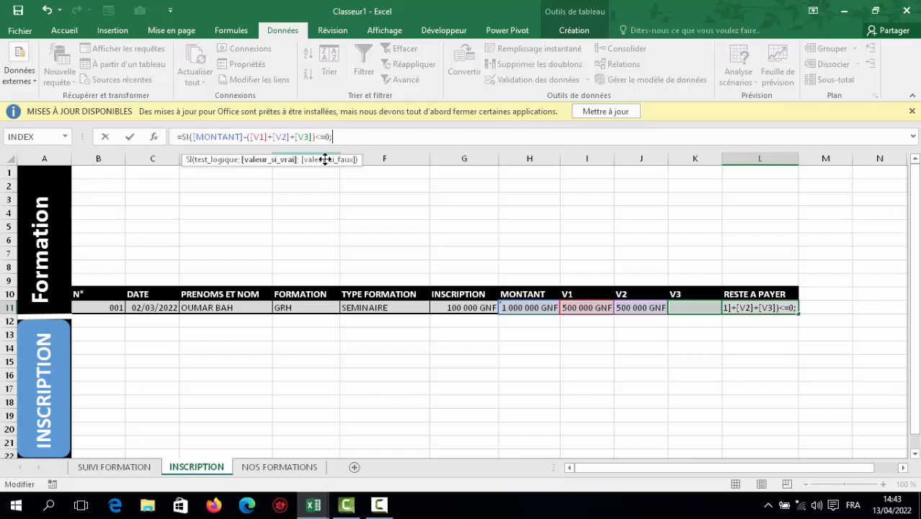
Complete the SI formula in L11 with "- GNF" as the true value and a copy of [MONTANT]-([V1]+[V2]+[V3]) as the false value.
{"action": "type", "text": "\""}
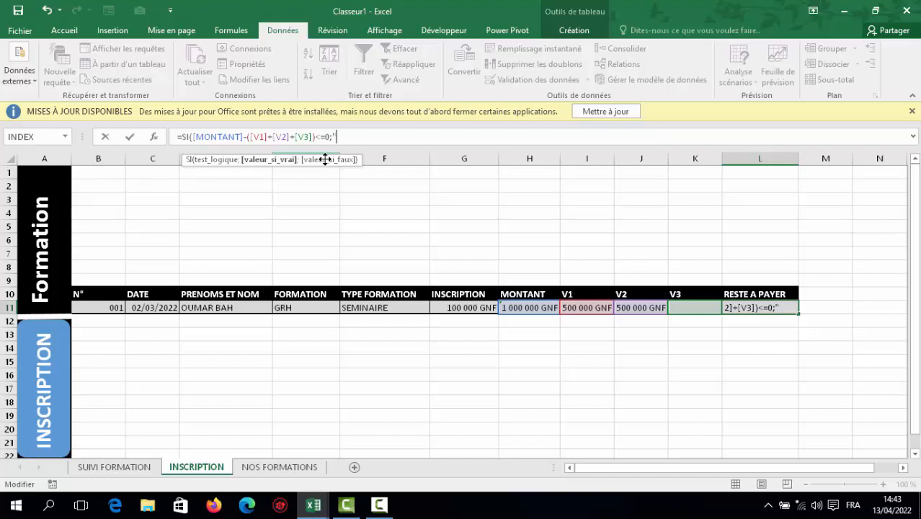
{"action": "type", "text": "- GNF\""}
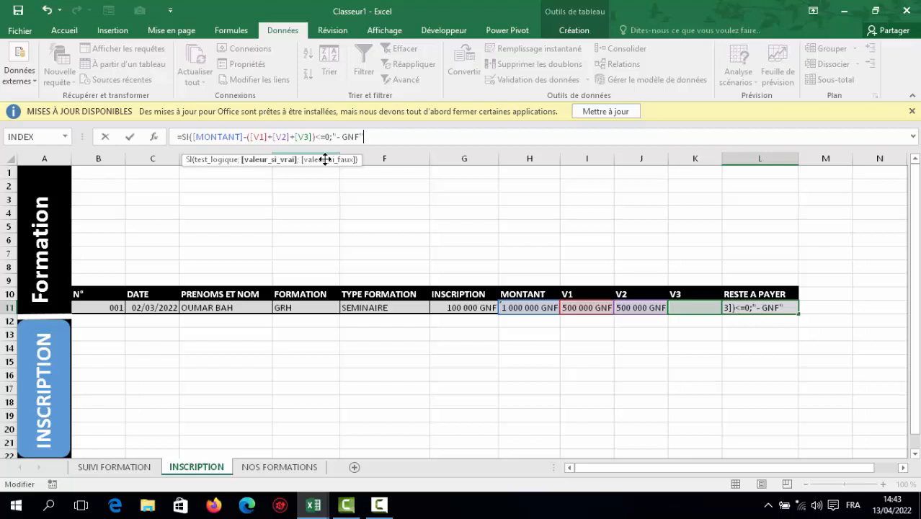
{"action": "type", "text": ";"}
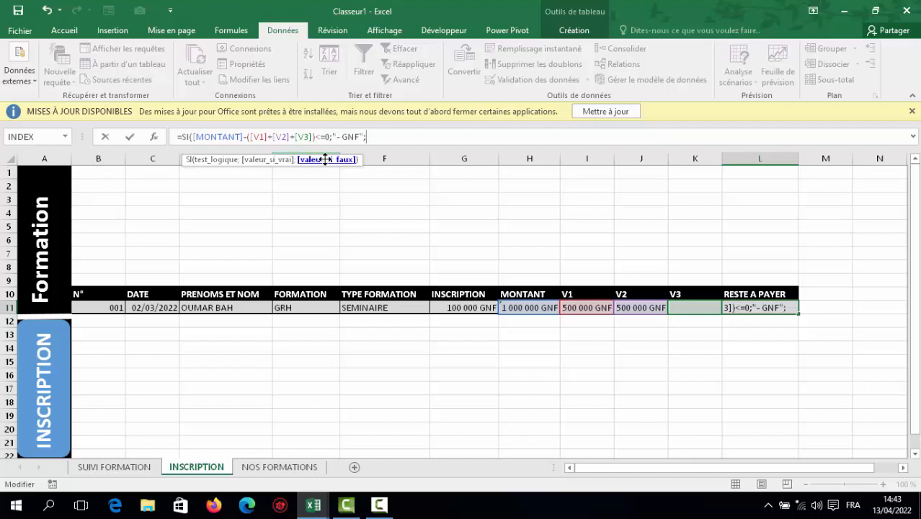
{"action": "left_click", "coordinate": [193, 137]}
{"action": "left_click_drag", "start_coordinate": [193, 137], "coordinate": [315, 140]}
{"action": "key", "text": "ctrl+c"}
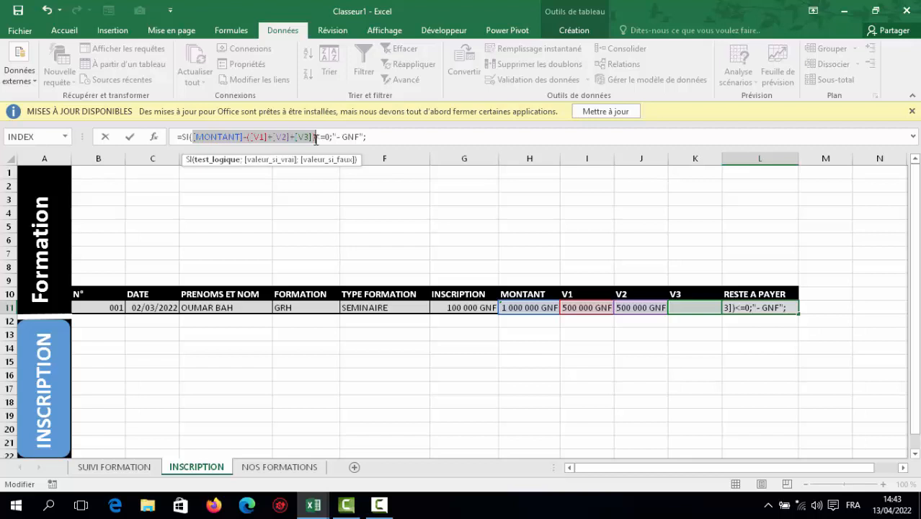
{"action": "left_click", "coordinate": [384, 142]}
{"action": "key", "text": "ctrl+v"}
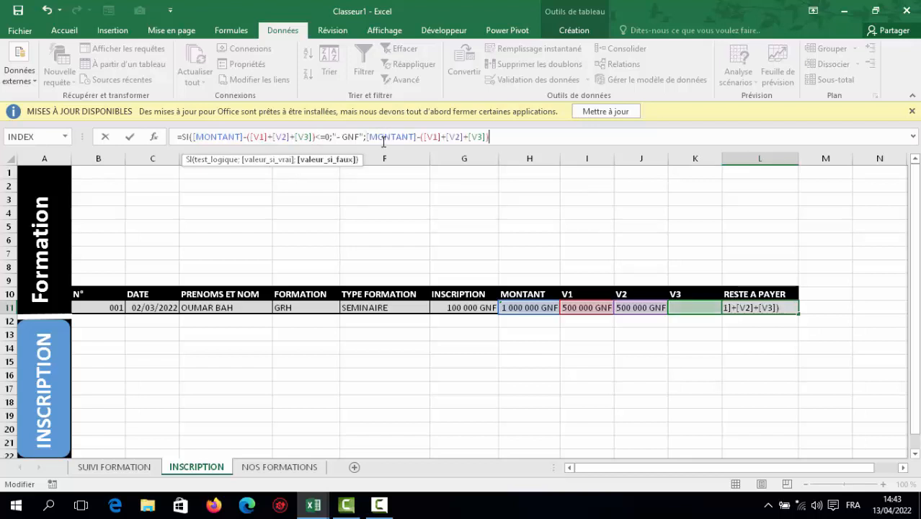
{"action": "type", "text": ")"}
{"action": "key", "text": "Return"}
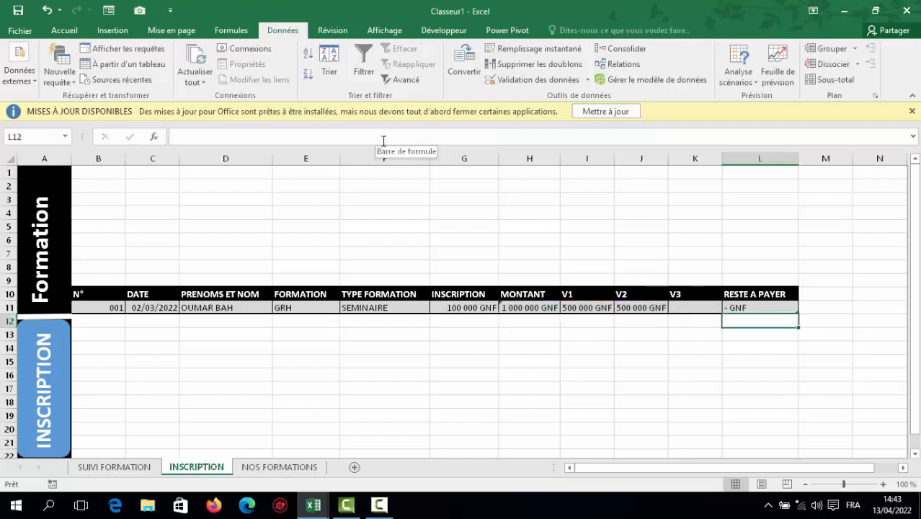
Center the content of the RESTE A PAYER cell L11 horizontally.
{"action": "left_click", "coordinate": [756, 308]}
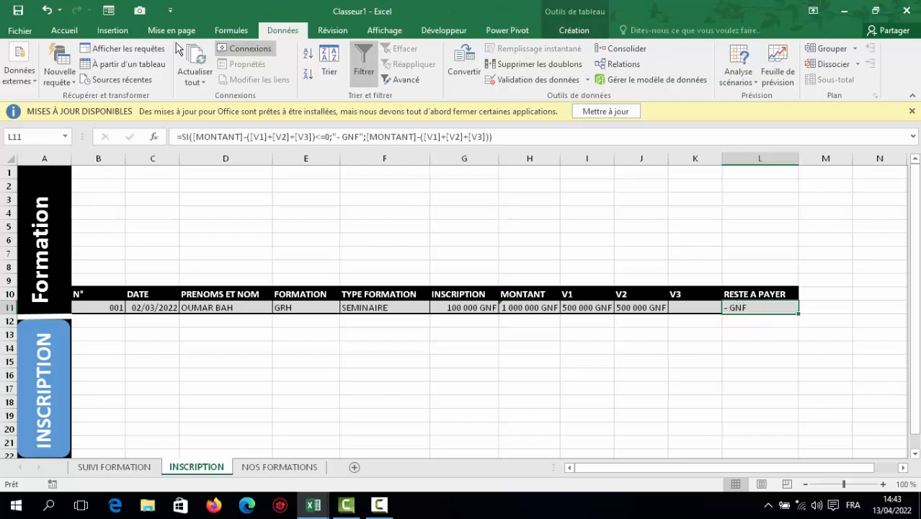
{"action": "left_click", "coordinate": [64, 31]}
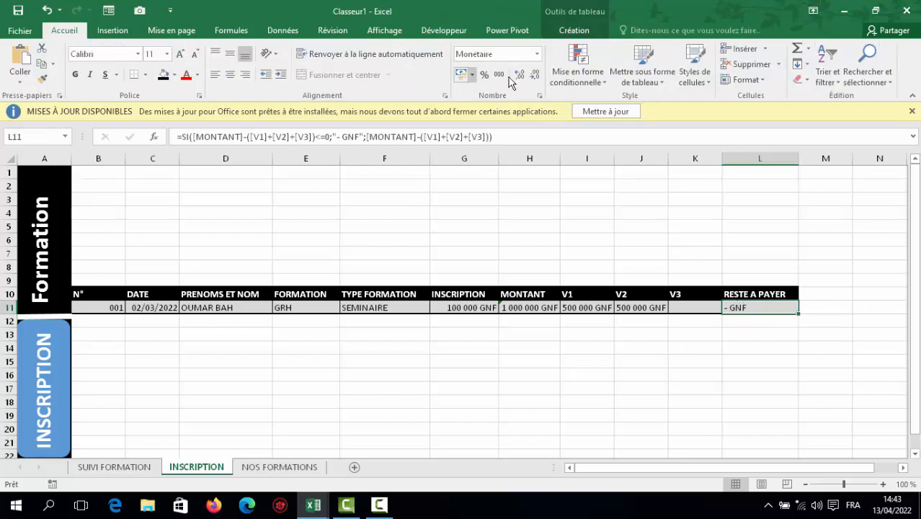
{"action": "left_click", "coordinate": [229, 75]}
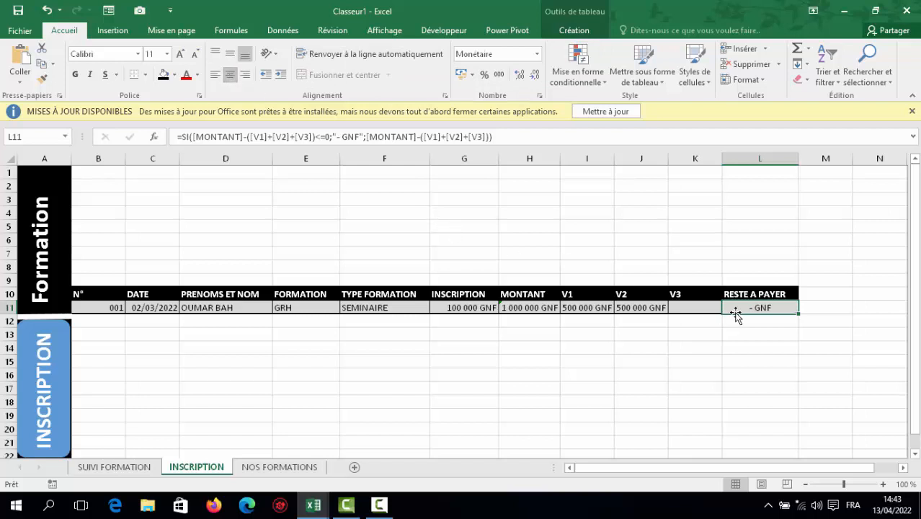
Clear the V2 payment in J11 to test the remaining-balance formula.
{"action": "left_click", "coordinate": [702, 307]}
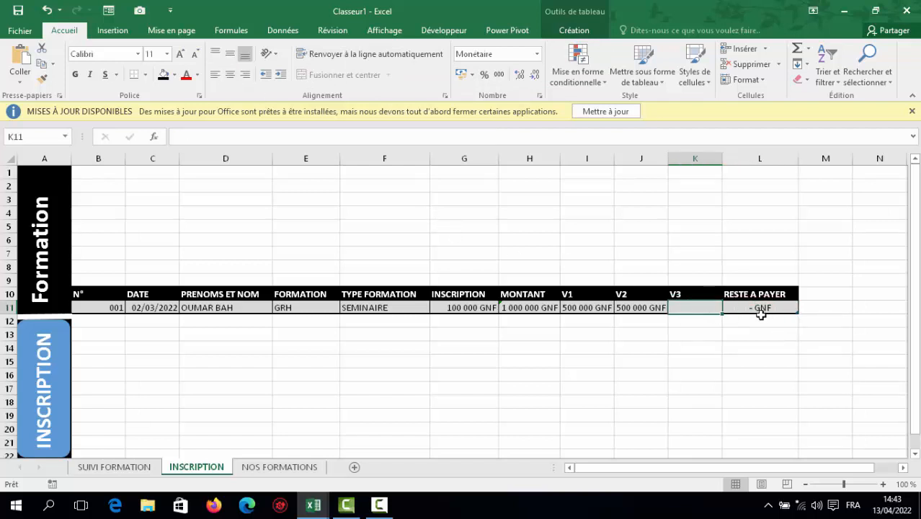
{"action": "left_click", "coordinate": [629, 307]}
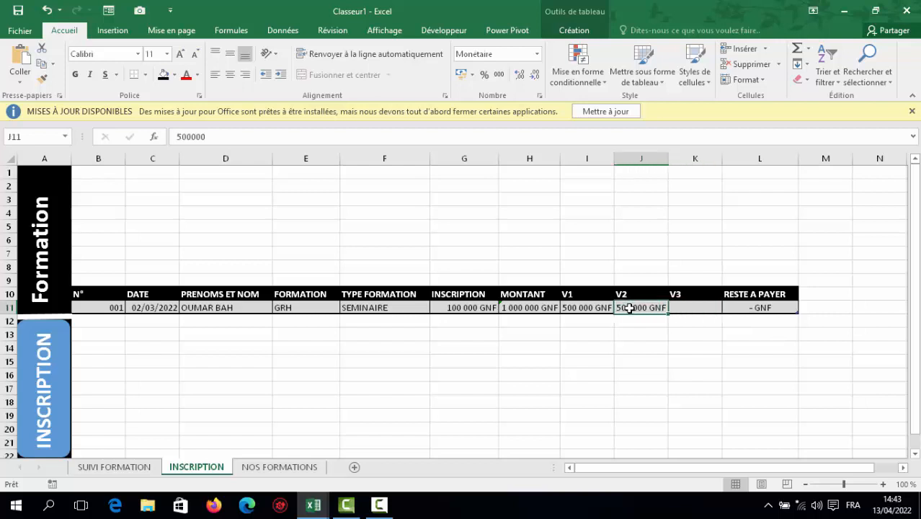
{"action": "key", "text": "BackSpace"}
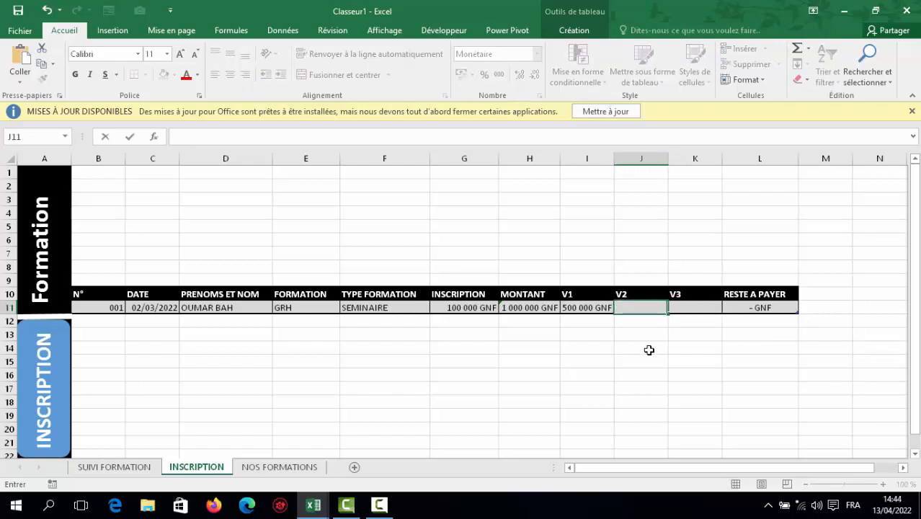
{"action": "left_click", "coordinate": [703, 318]}
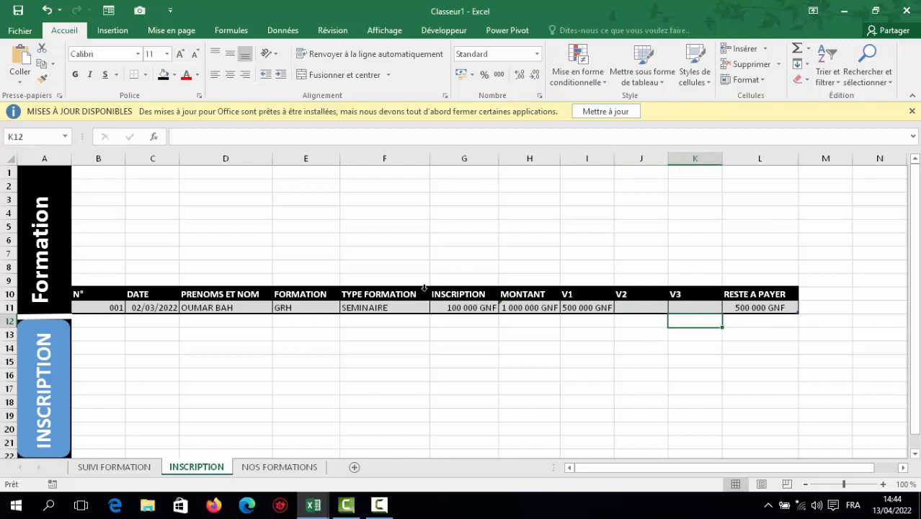
Extend the registration table to row 13 by filling the N° 001 and the 02/03/2022 date series down from row 11.
{"action": "left_click", "coordinate": [104, 308]}
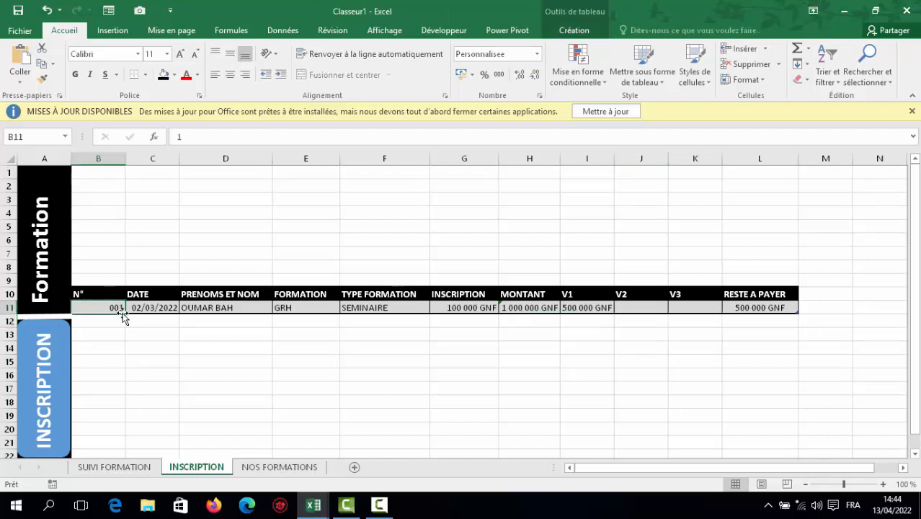
{"action": "left_click_drag", "start_coordinate": [125, 314], "coordinate": [113, 343]}
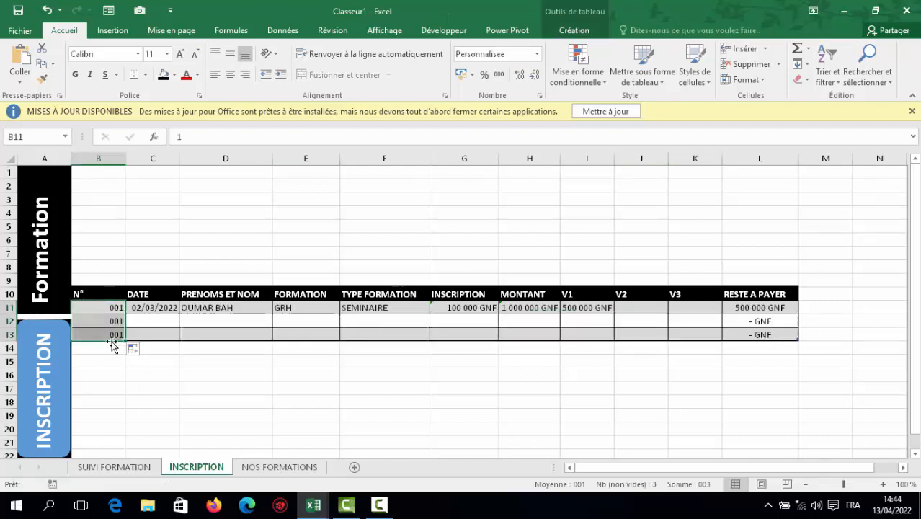
{"action": "left_click", "coordinate": [147, 321]}
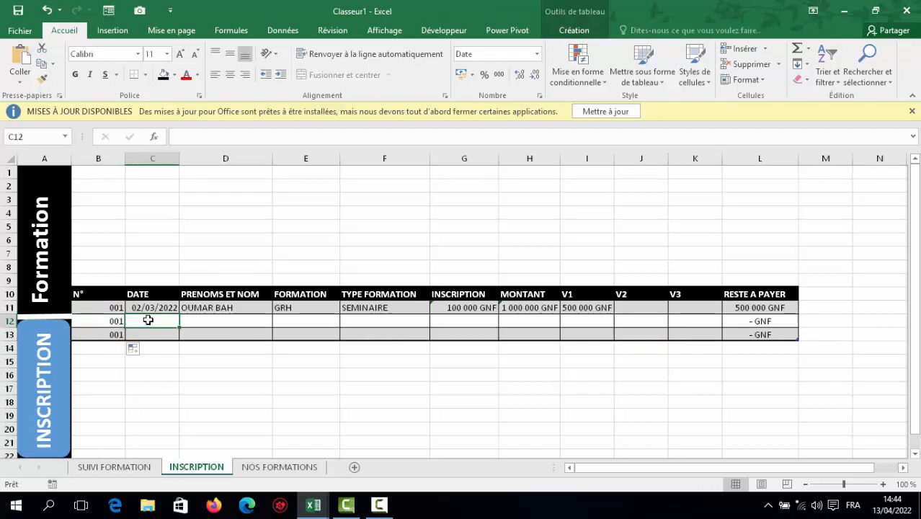
{"action": "left_click", "coordinate": [170, 307]}
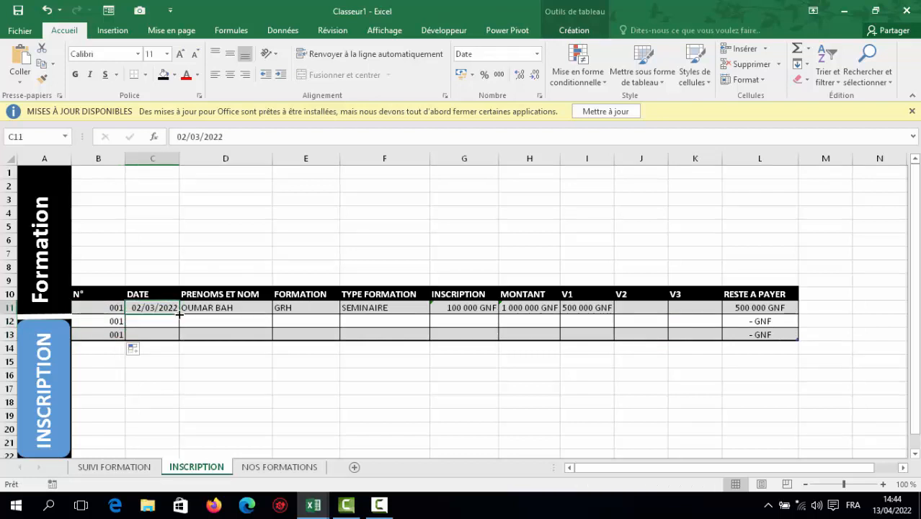
{"action": "left_click_drag", "start_coordinate": [178, 314], "coordinate": [185, 340]}
Enter the participants' full names in D12 and D13, and choose EXCEL AVANCE and SEMINAIRE for the row 13 record.
{"action": "left_click", "coordinate": [200, 321]}
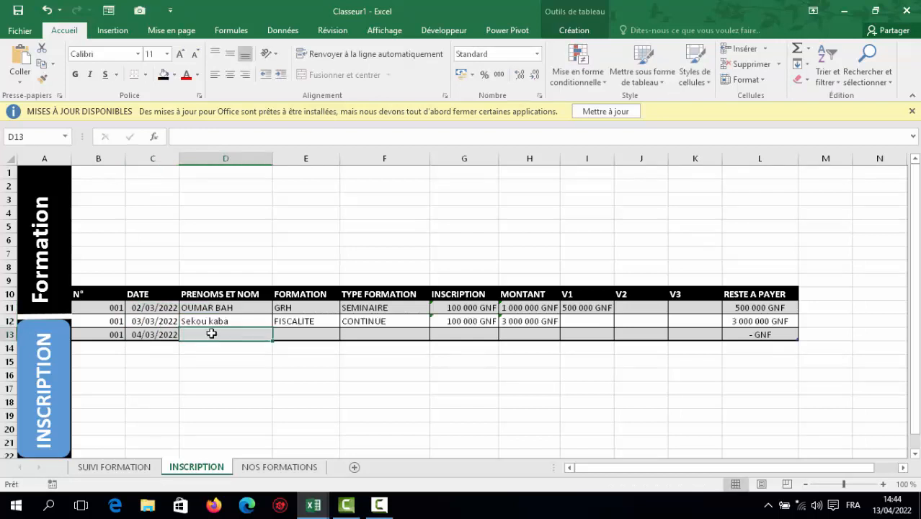
{"action": "type", "text": "OUSMANE TOURE"}
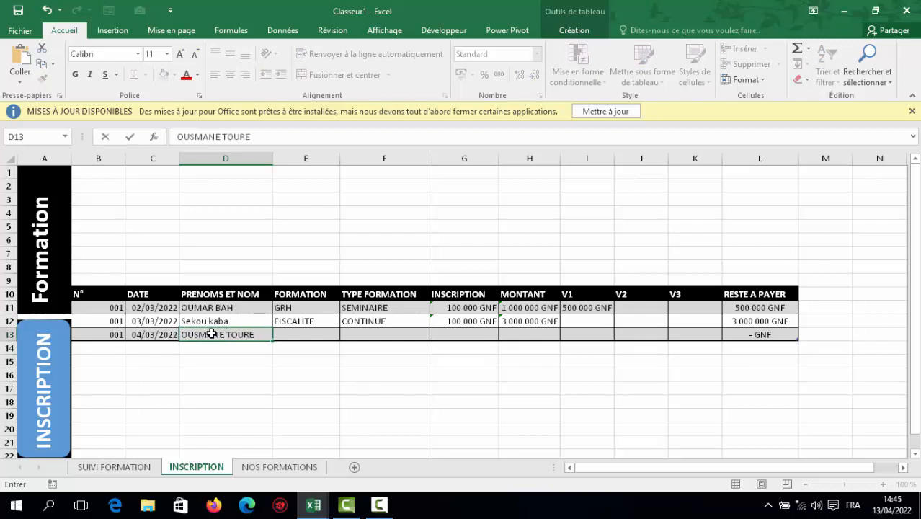
{"action": "left_click", "coordinate": [330, 330]}
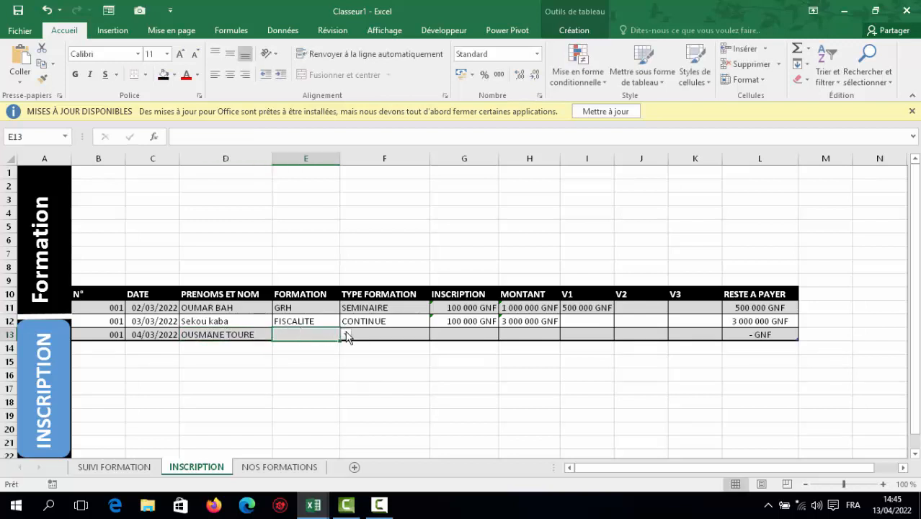
{"action": "left_click", "coordinate": [346, 335]}
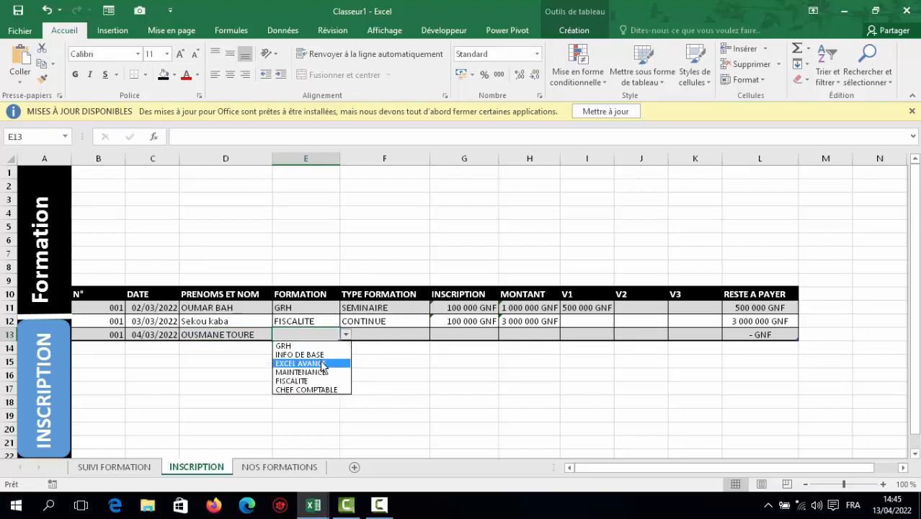
{"action": "left_click", "coordinate": [322, 364]}
{"action": "left_click", "coordinate": [370, 333]}
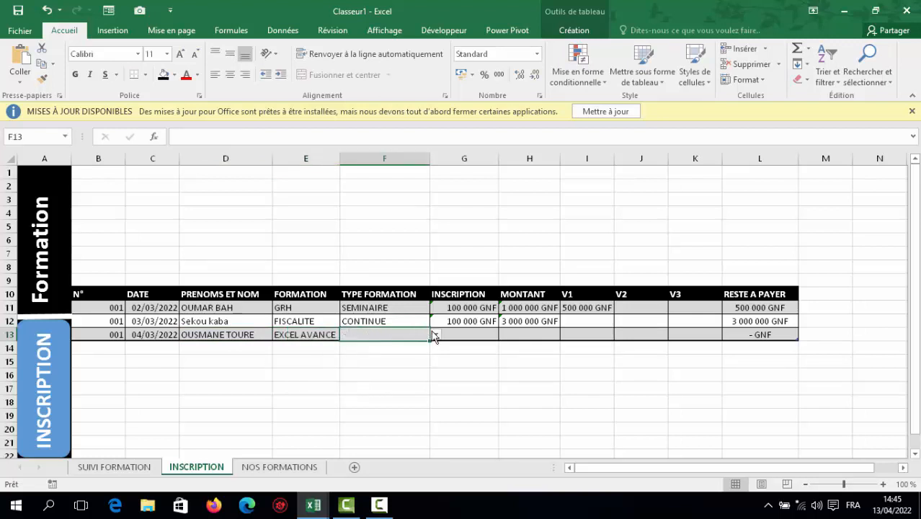
{"action": "left_click", "coordinate": [435, 335]}
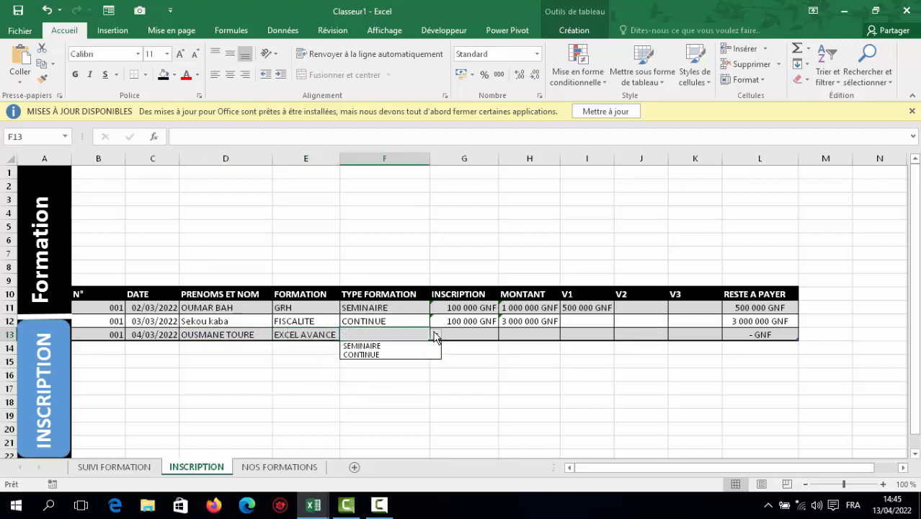
{"action": "left_click", "coordinate": [401, 347]}
Choose 100 000 GNF as the INSCRIPTION fee and 2000000 as the MONTANT in row 13.
{"action": "left_click", "coordinate": [468, 335]}
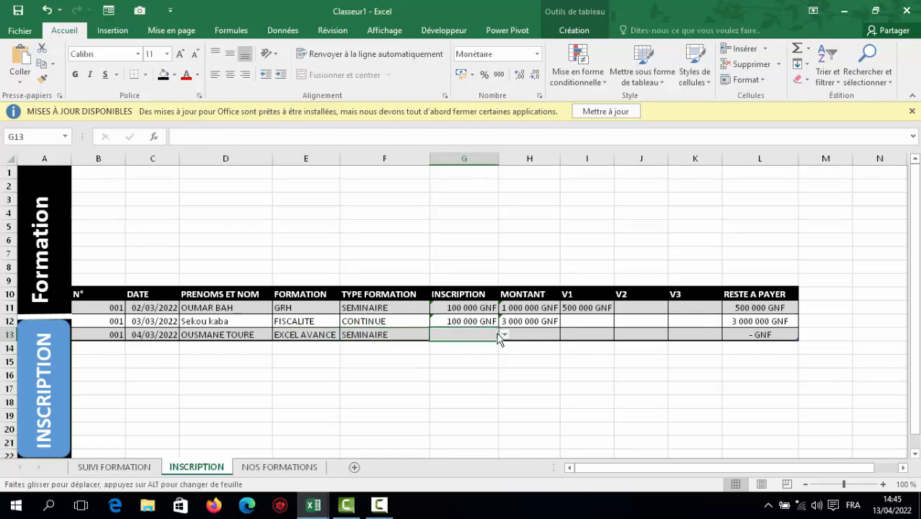
{"action": "left_click", "coordinate": [502, 338]}
{"action": "left_click", "coordinate": [477, 348]}
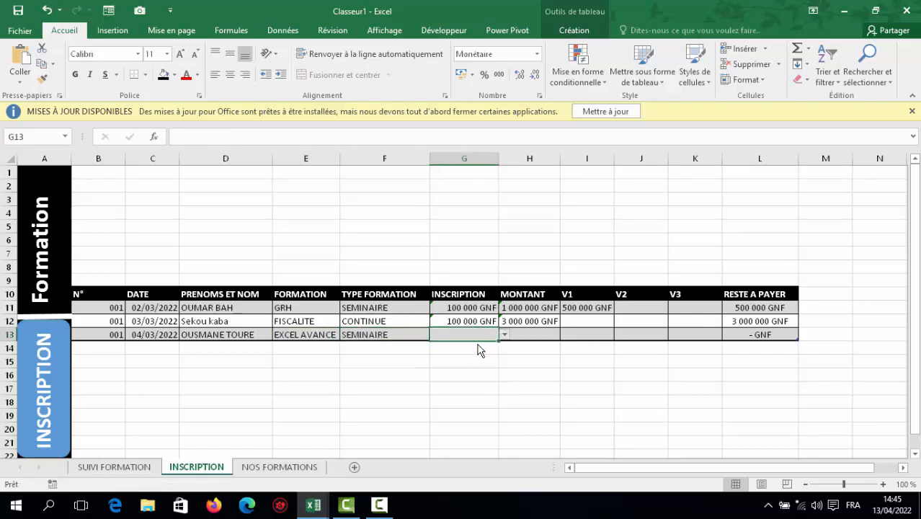
{"action": "left_click", "coordinate": [534, 335]}
{"action": "left_click", "coordinate": [565, 335]}
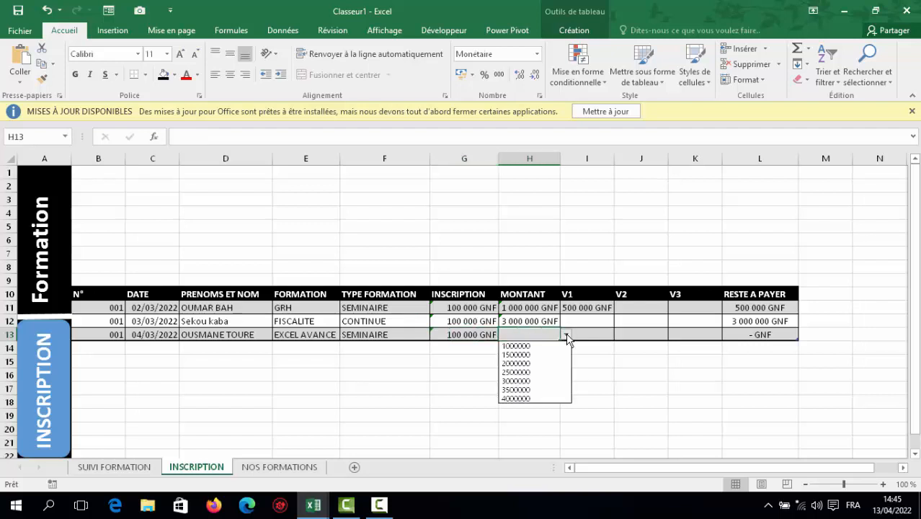
{"action": "left_click", "coordinate": [534, 363]}
Save the workbook as TUTO 2.xlsx.
{"action": "left_click", "coordinate": [604, 335]}
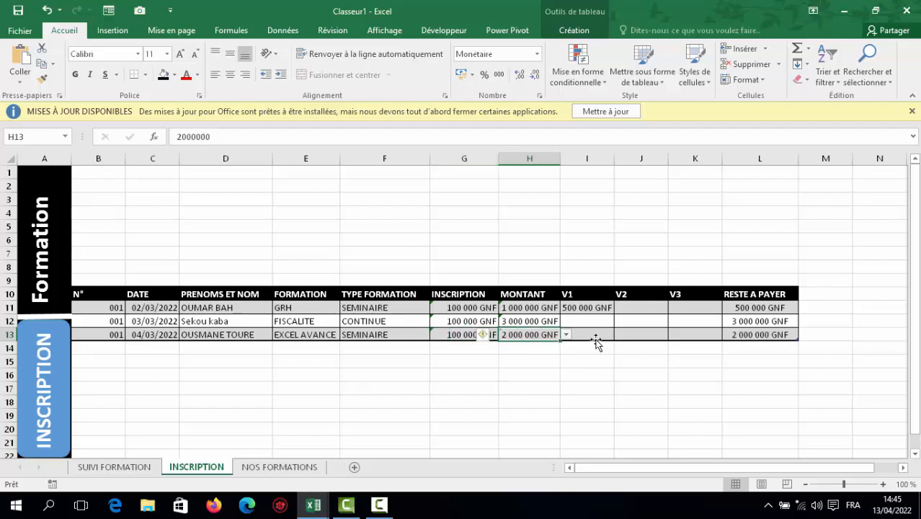
{"action": "key", "text": "ctrl+a"}
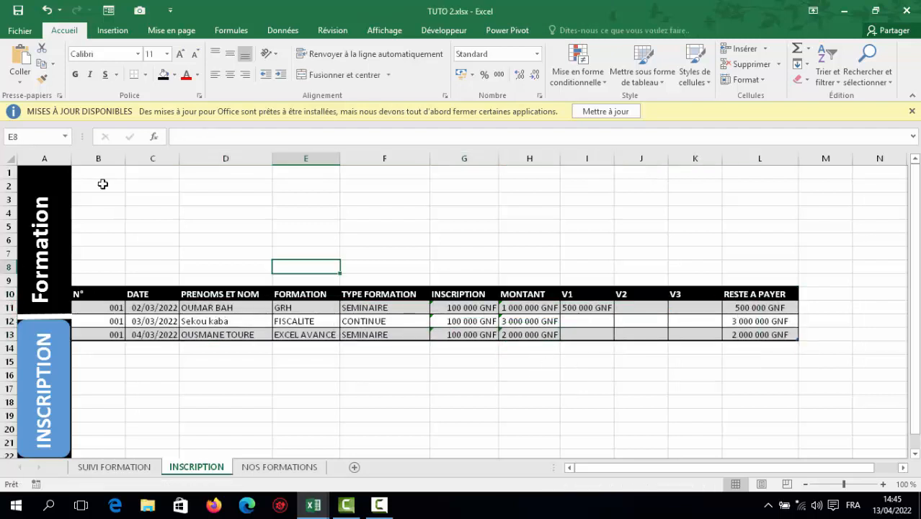
Merge and center the range B2:L4 above the table and enter the title INSCRIPTION in it.
{"action": "left_click", "coordinate": [102, 185]}
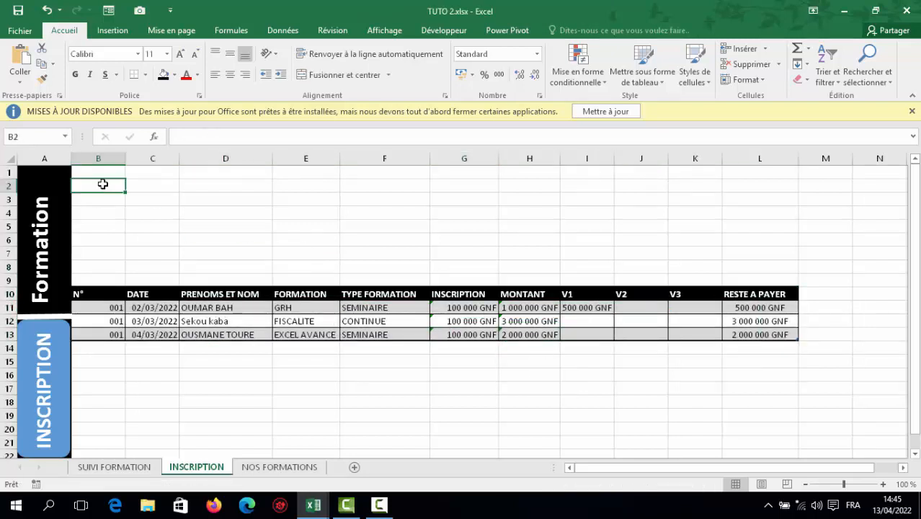
{"action": "left_click", "coordinate": [136, 185]}
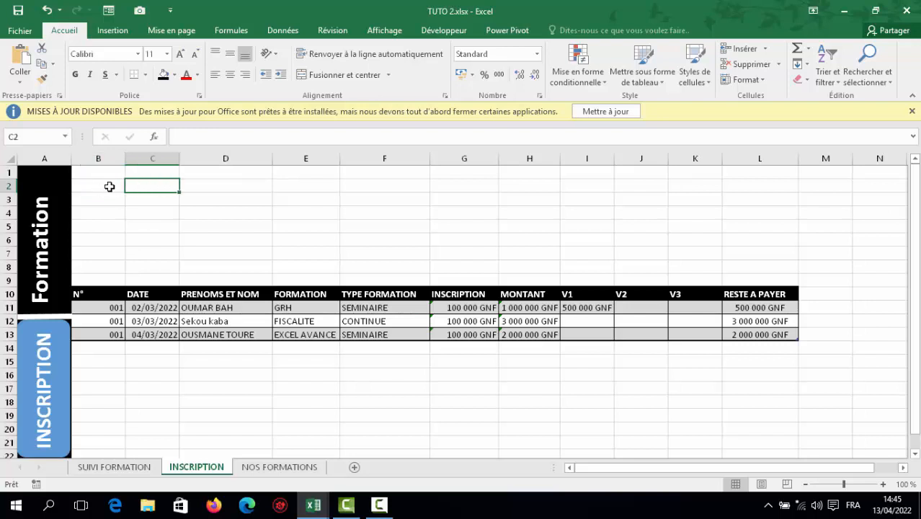
{"action": "left_click_drag", "start_coordinate": [107, 185], "coordinate": [738, 219]}
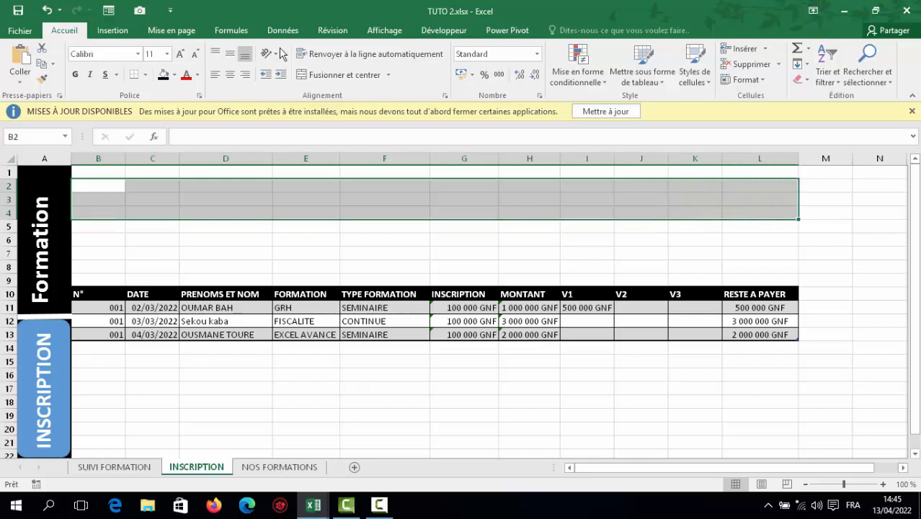
{"action": "left_click", "coordinate": [319, 75]}
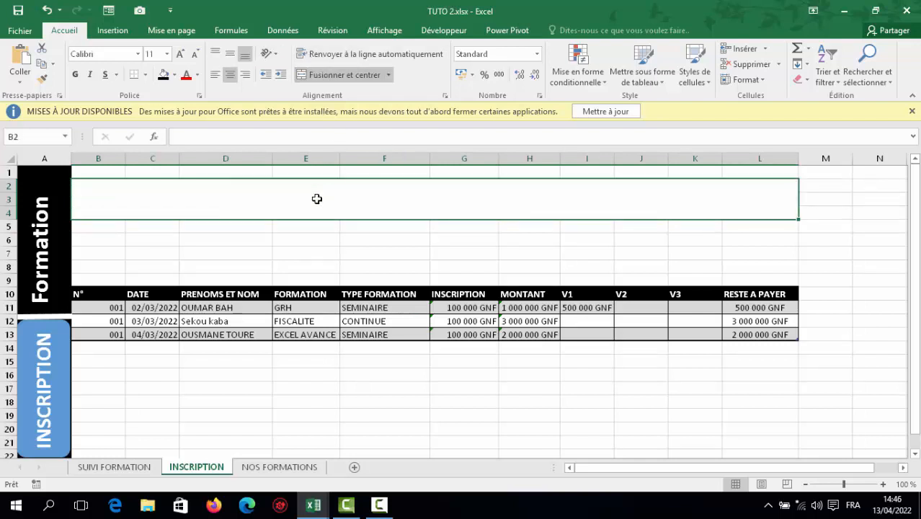
{"action": "type", "text": "INS"}
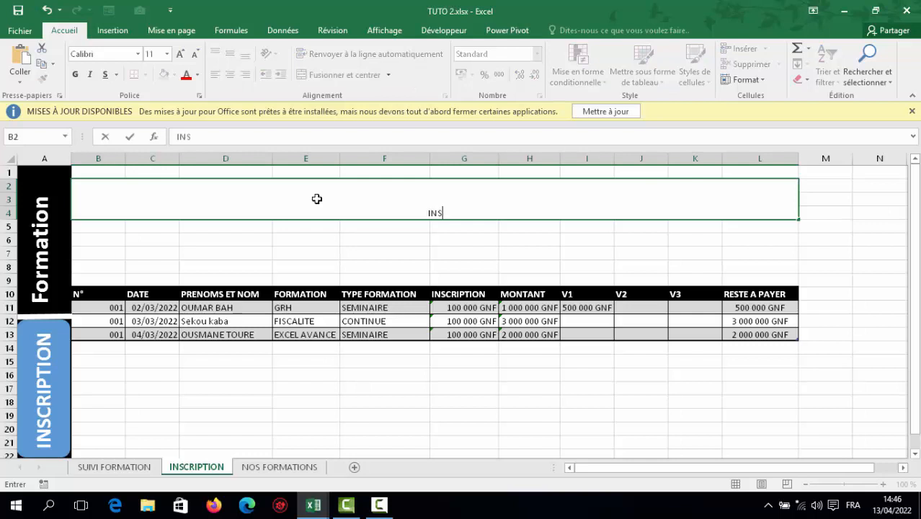
{"action": "type", "text": "CRIPTION"}
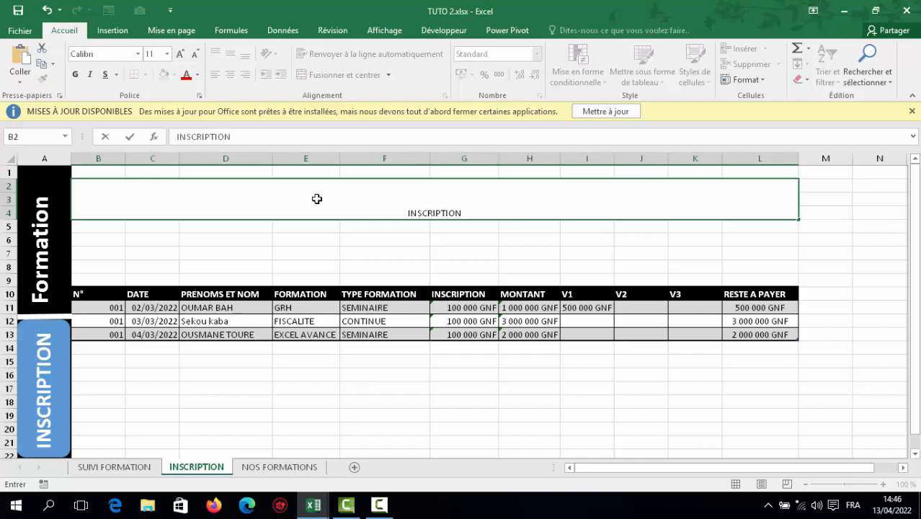
{"action": "key", "text": "Return"}
Make the INSCRIPTION title bold, enlarge its font to size 22 and center it vertically in the merged cell.
{"action": "left_click", "coordinate": [415, 192]}
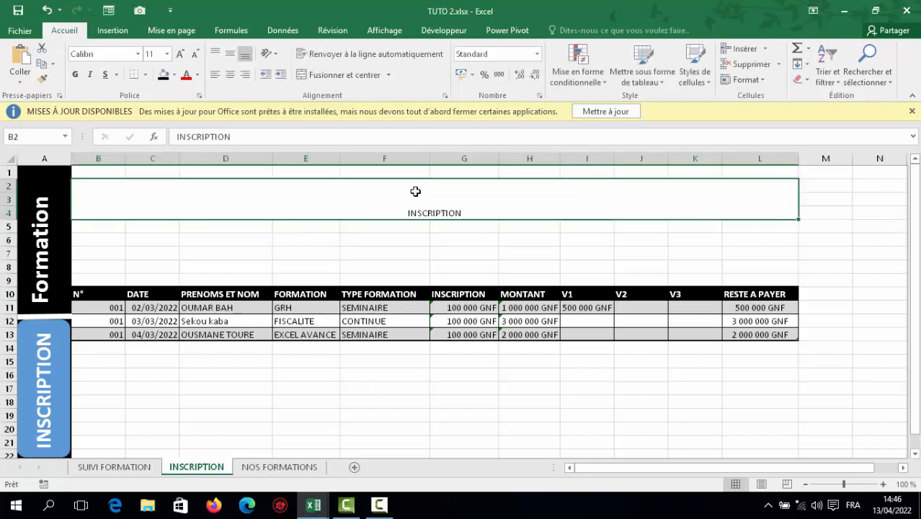
{"action": "left_click", "coordinate": [75, 75]}
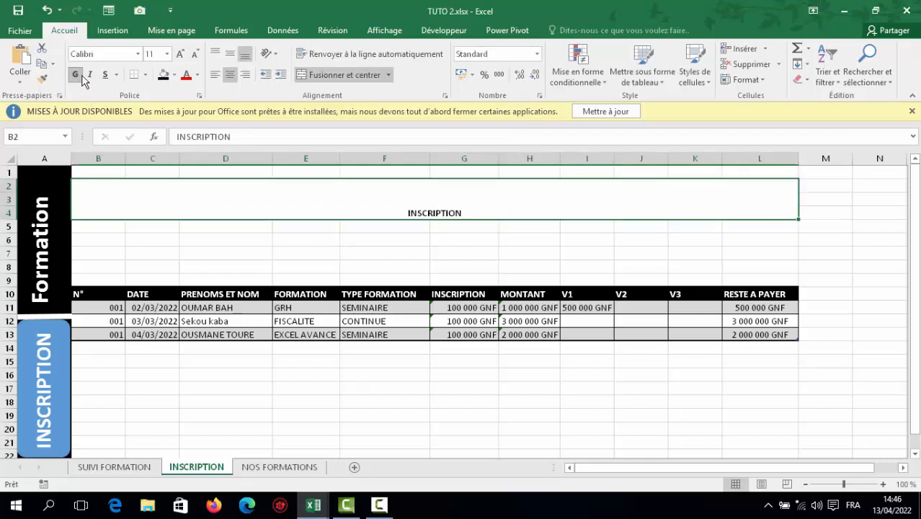
{"action": "left_click", "coordinate": [181, 55]}
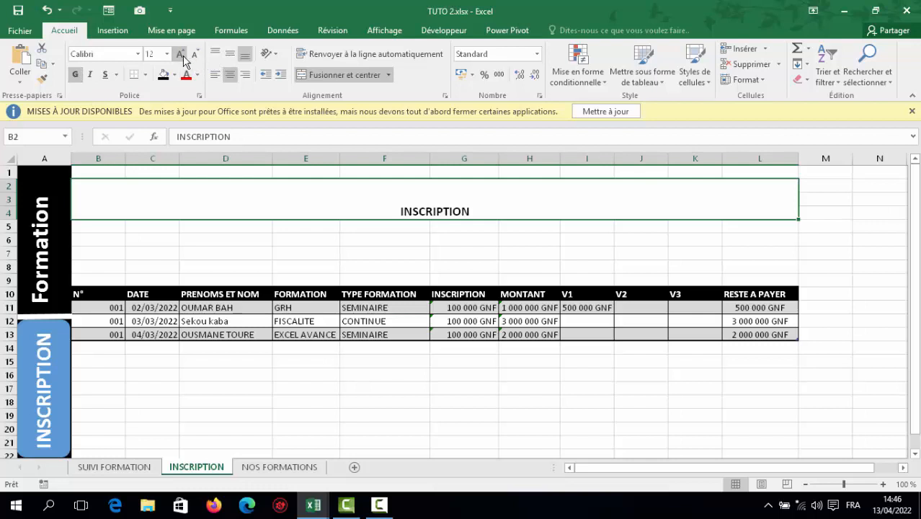
{"action": "left_click", "coordinate": [180, 54]}
{"action": "left_click", "coordinate": [181, 54]}
{"action": "left_click", "coordinate": [181, 54]}
{"action": "left_click", "coordinate": [181, 55]}
{"action": "left_click", "coordinate": [181, 55]}
{"action": "left_click", "coordinate": [229, 56]}
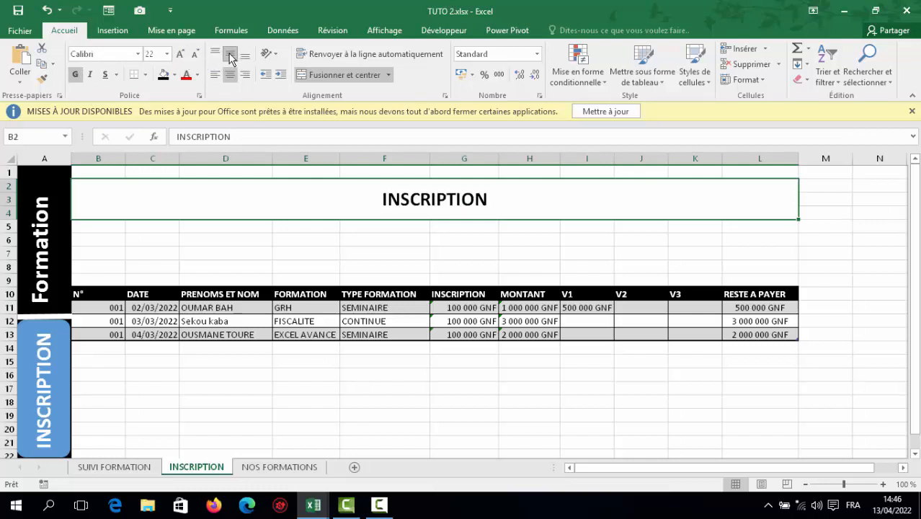
Enlarge the INSCRIPTION title to font size 48 and change its font color to standard green.
{"action": "left_click", "coordinate": [180, 55]}
{"action": "left_click", "coordinate": [180, 55]}
{"action": "left_click", "coordinate": [181, 56]}
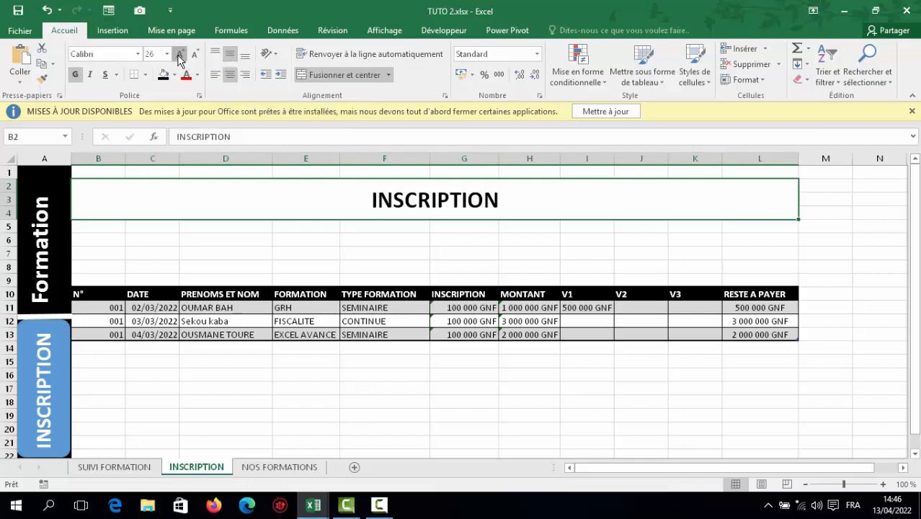
{"action": "left_click", "coordinate": [180, 56]}
{"action": "left_click", "coordinate": [180, 56]}
{"action": "left_click", "coordinate": [180, 55]}
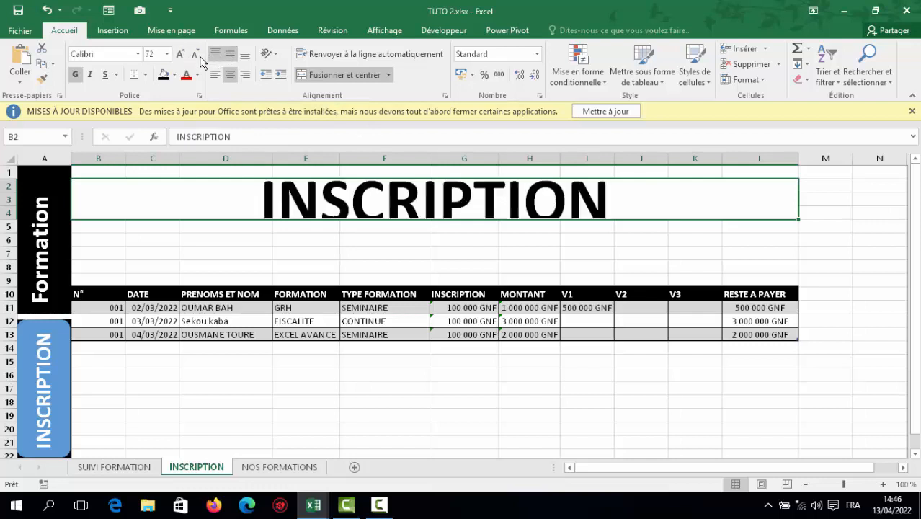
{"action": "left_click", "coordinate": [195, 58]}
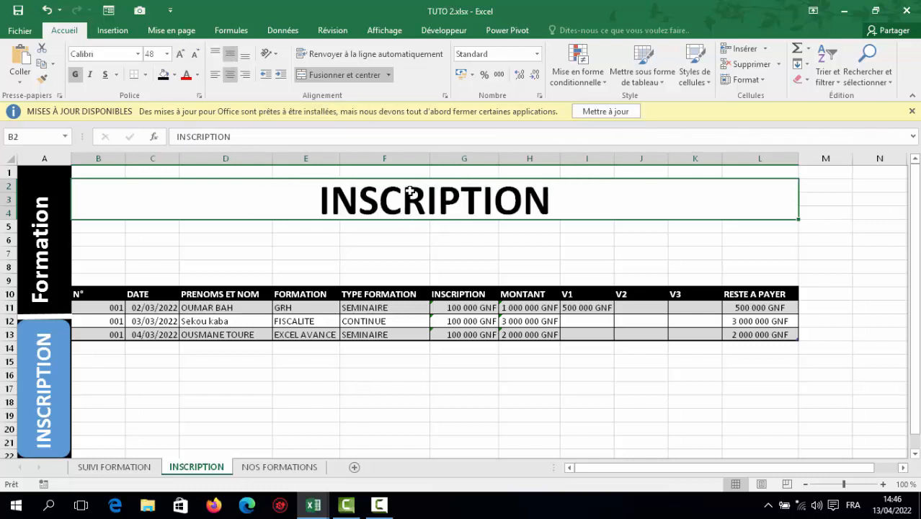
{"action": "left_click", "coordinate": [197, 74]}
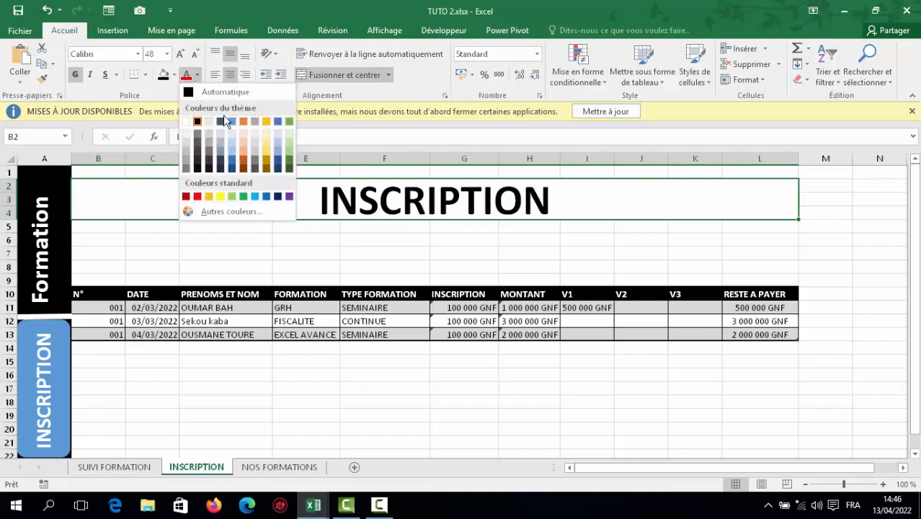
{"action": "left_click", "coordinate": [244, 196]}
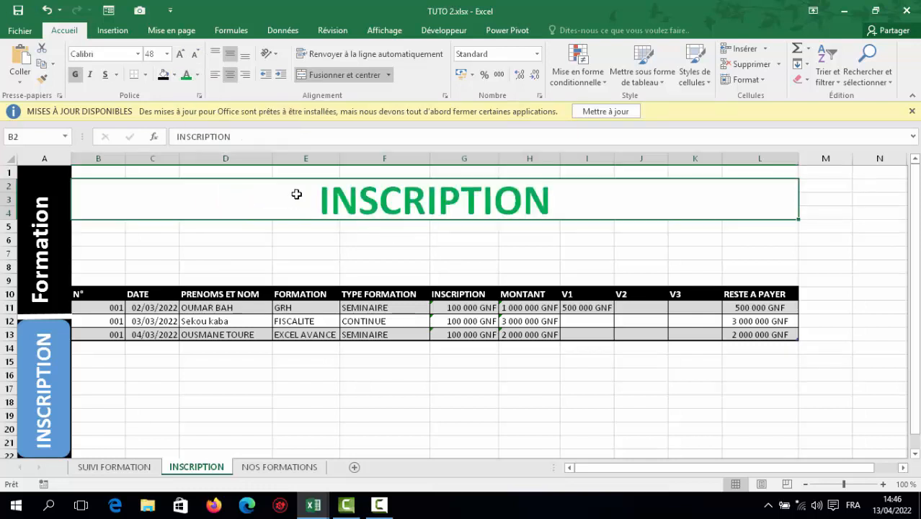
Add a thick standard-blue bottom border to the merged INSCRIPTION title cell.
{"action": "right_click", "coordinate": [296, 194]}
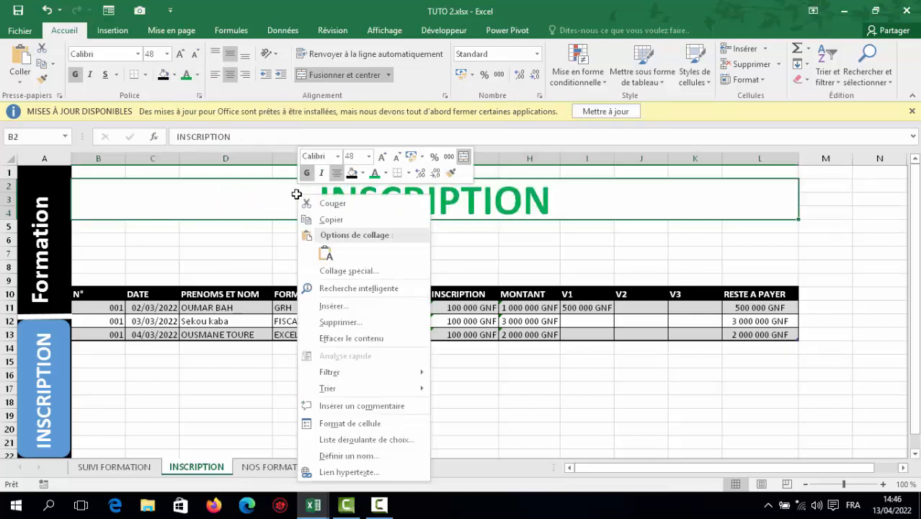
{"action": "left_click", "coordinate": [349, 423]}
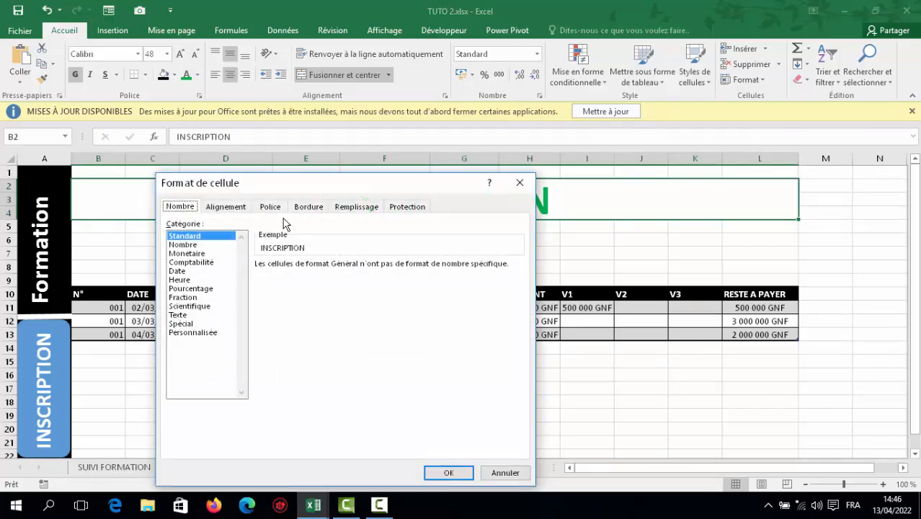
{"action": "left_click", "coordinate": [309, 206]}
{"action": "left_click", "coordinate": [252, 306]}
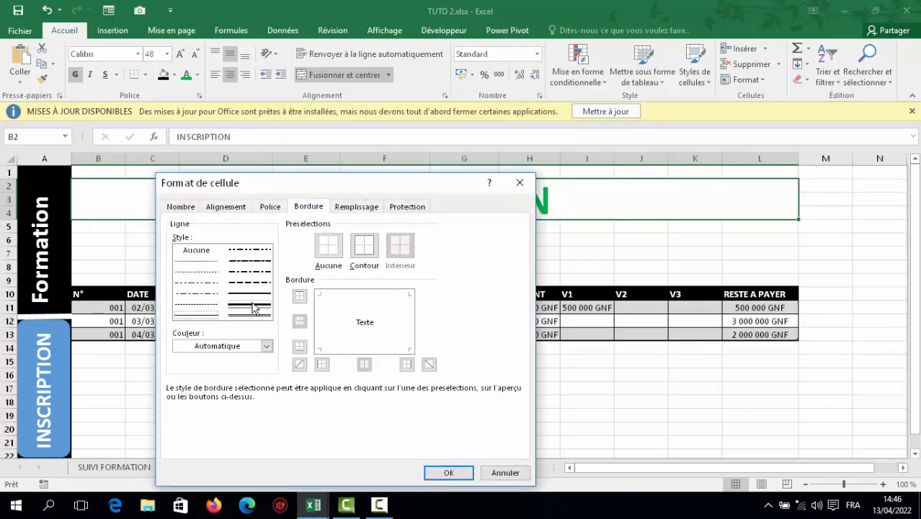
{"action": "left_click", "coordinate": [267, 346]}
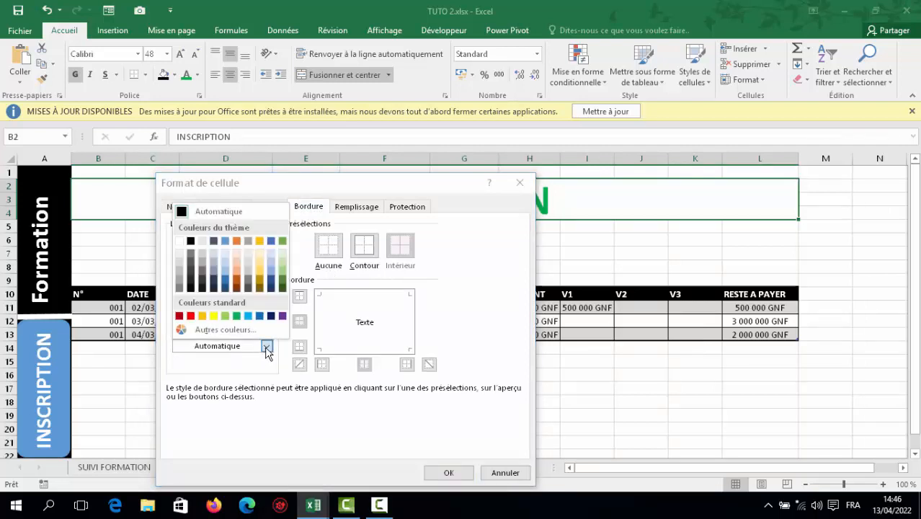
{"action": "left_click", "coordinate": [260, 315]}
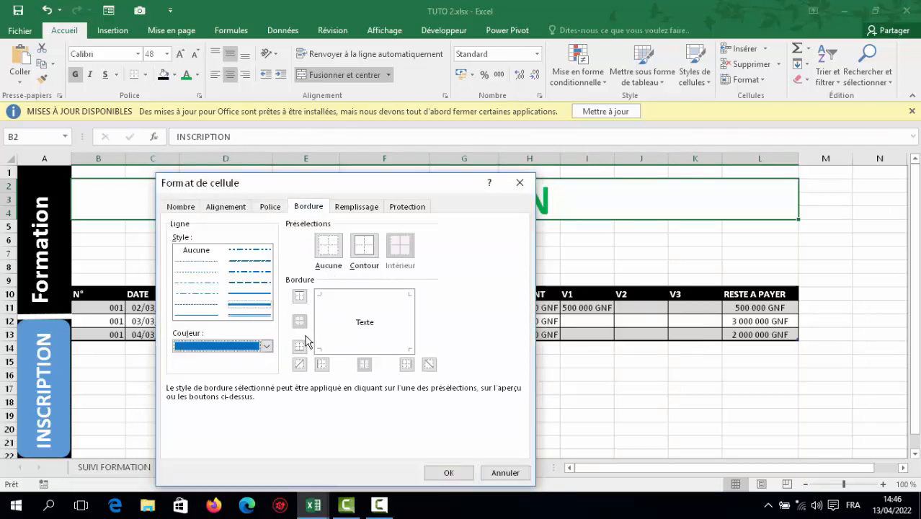
{"action": "left_click", "coordinate": [300, 346]}
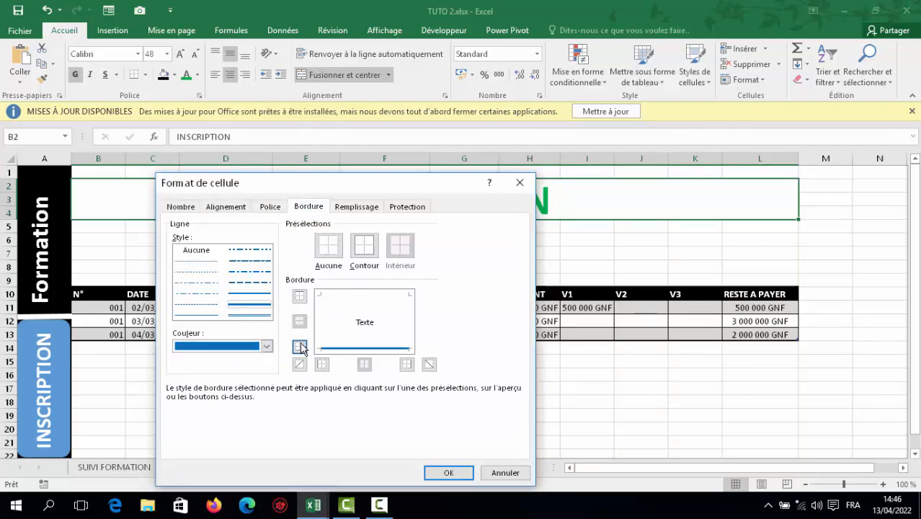
{"action": "left_click", "coordinate": [447, 472]}
{"action": "left_click", "coordinate": [535, 258]}
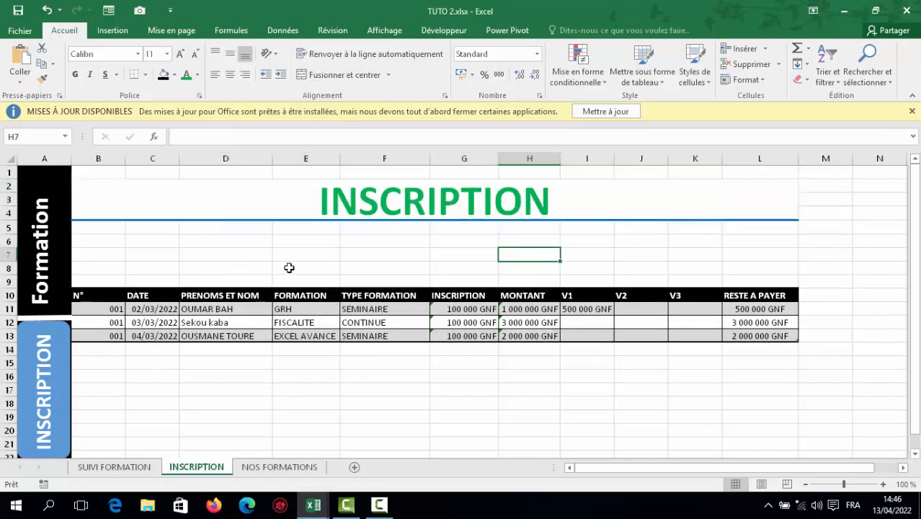
Insert slicers for the FORMATION, TYPE FORMATION and RESTE A PAYER columns of the registration table.
{"action": "left_click", "coordinate": [245, 307]}
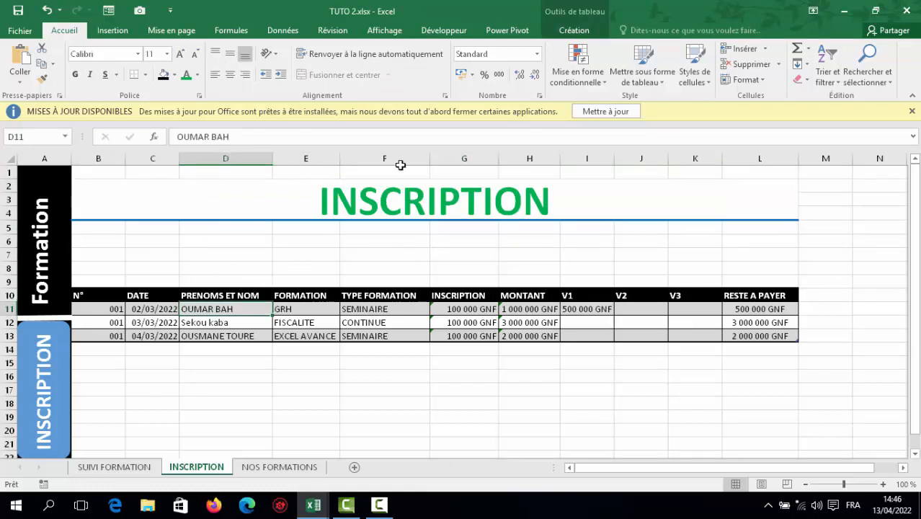
{"action": "left_click", "coordinate": [569, 31]}
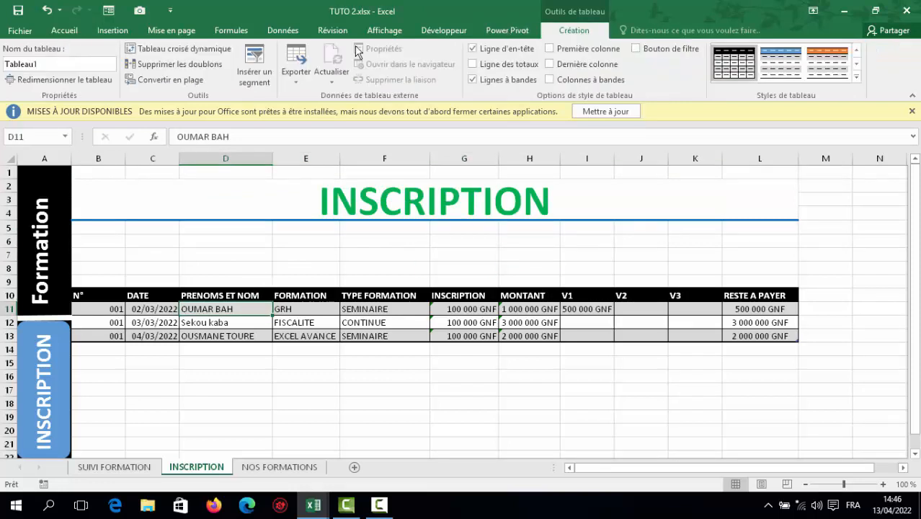
{"action": "left_click", "coordinate": [254, 62]}
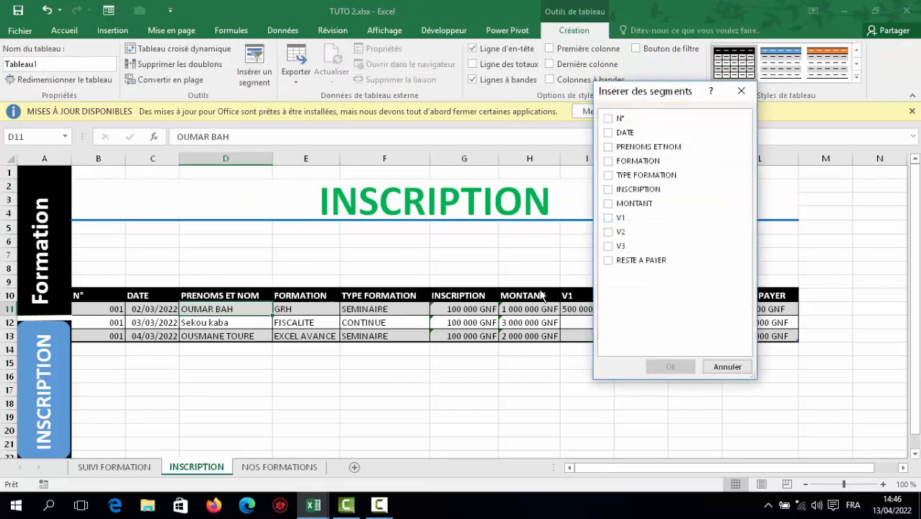
{"action": "left_click", "coordinate": [617, 263]}
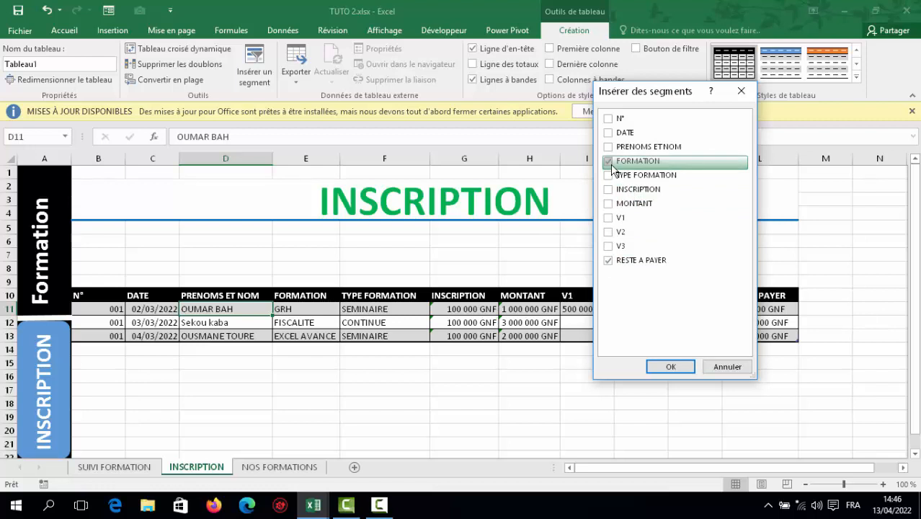
{"action": "left_click", "coordinate": [609, 175]}
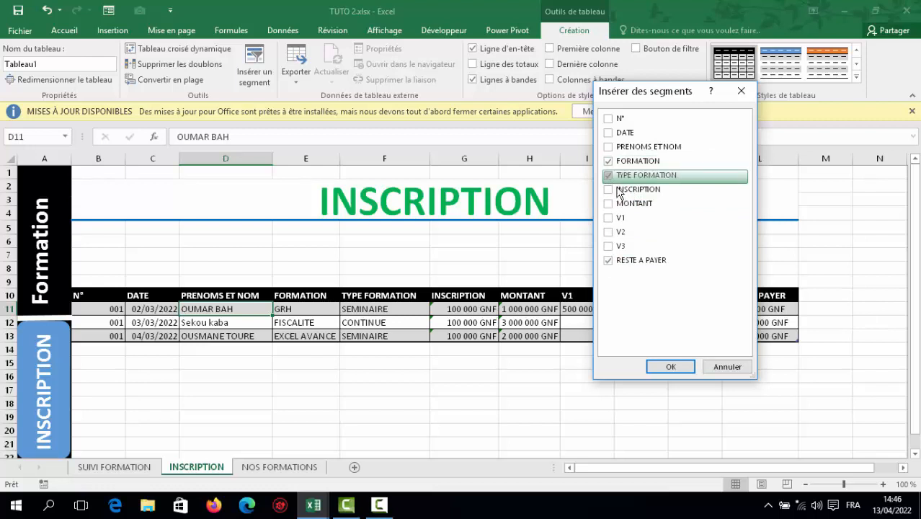
{"action": "left_click", "coordinate": [669, 367]}
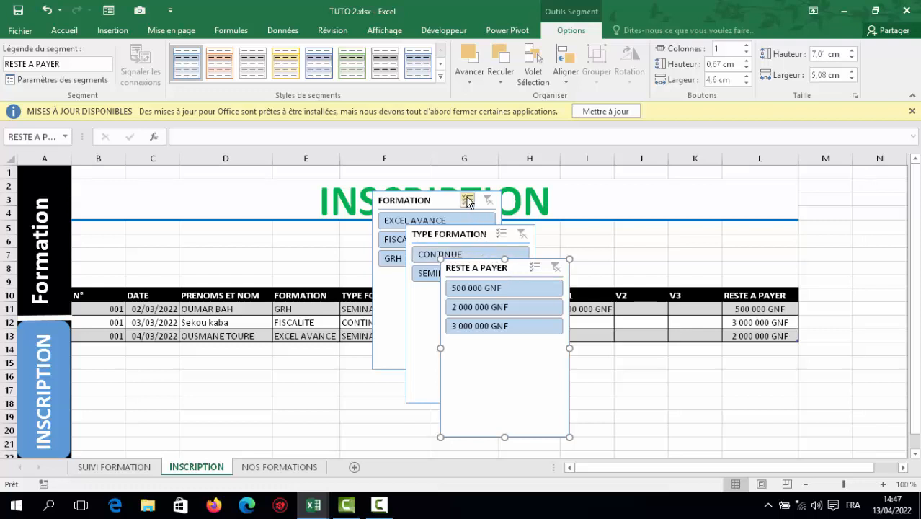
Select all three slicers together and shrink them to about 3.07 cm high and 2.67 cm wide.
{"action": "left_click", "coordinate": [429, 202]}
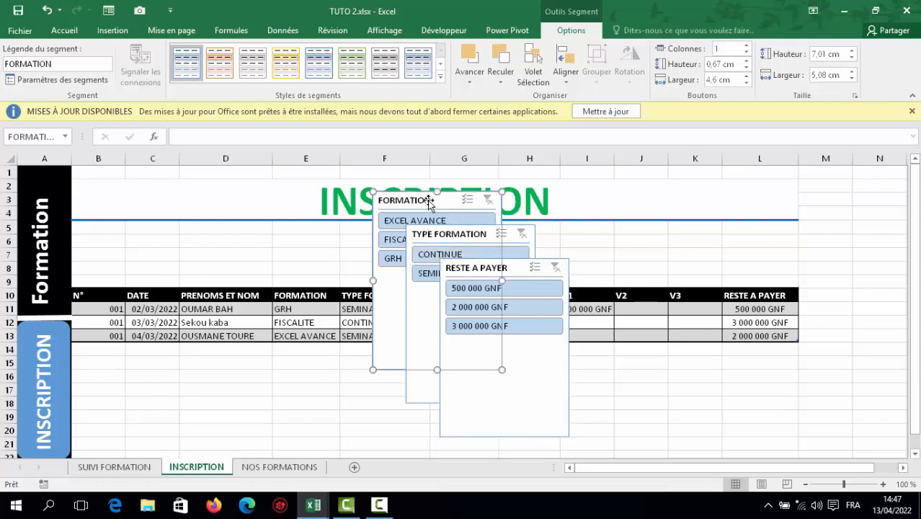
{"action": "left_click", "coordinate": [462, 232], "text": "ctrl"}
{"action": "left_click", "coordinate": [492, 262], "text": "ctrl"}
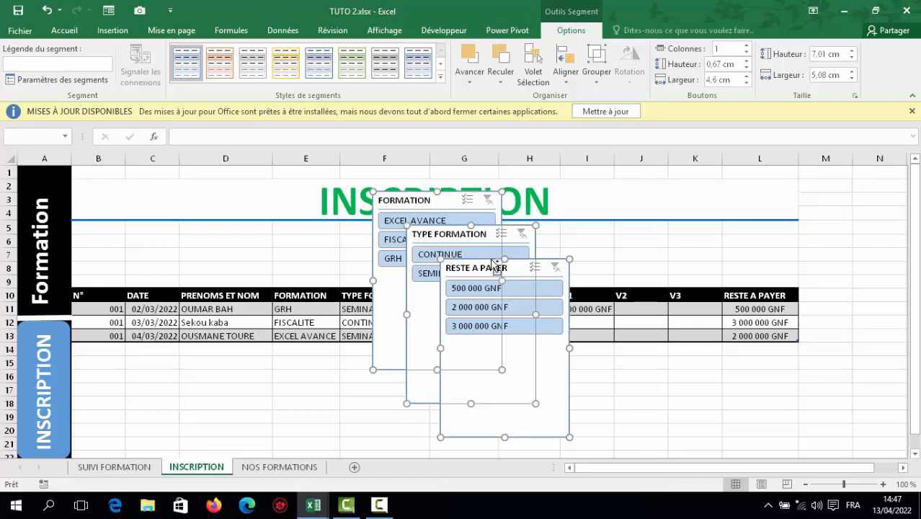
{"action": "left_click_drag", "start_coordinate": [569, 260], "coordinate": [508, 358]}
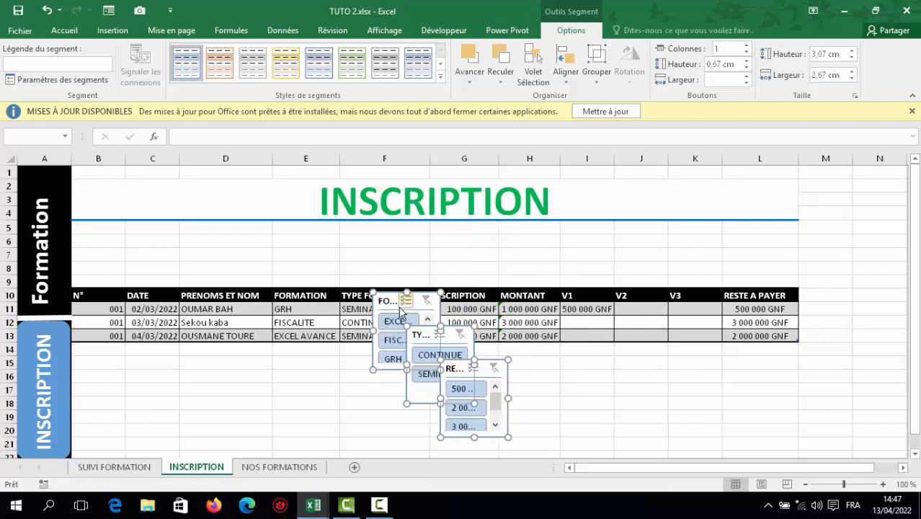
{"action": "left_click_drag", "start_coordinate": [440, 282], "coordinate": [425, 243]}
Place the FORMATION slicer below the title above column N°, with two button columns and a size of about 8.07 by 2.49 cm.
{"action": "left_click_drag", "start_coordinate": [385, 300], "coordinate": [86, 231]}
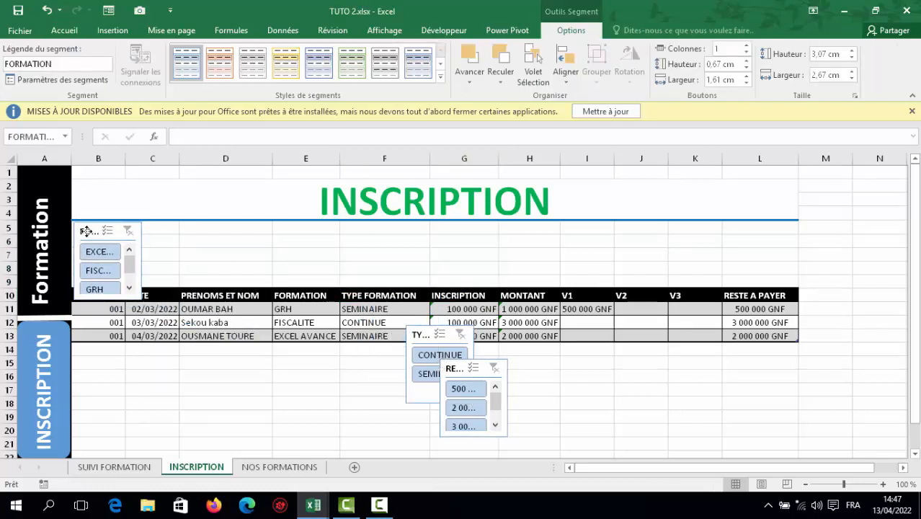
{"action": "left_click_drag", "start_coordinate": [143, 259], "coordinate": [257, 259]}
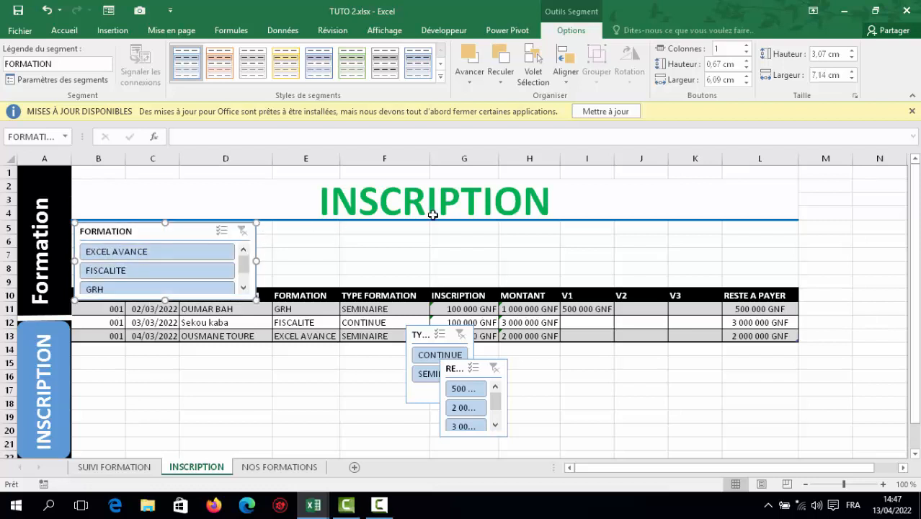
{"action": "left_click", "coordinate": [747, 46]}
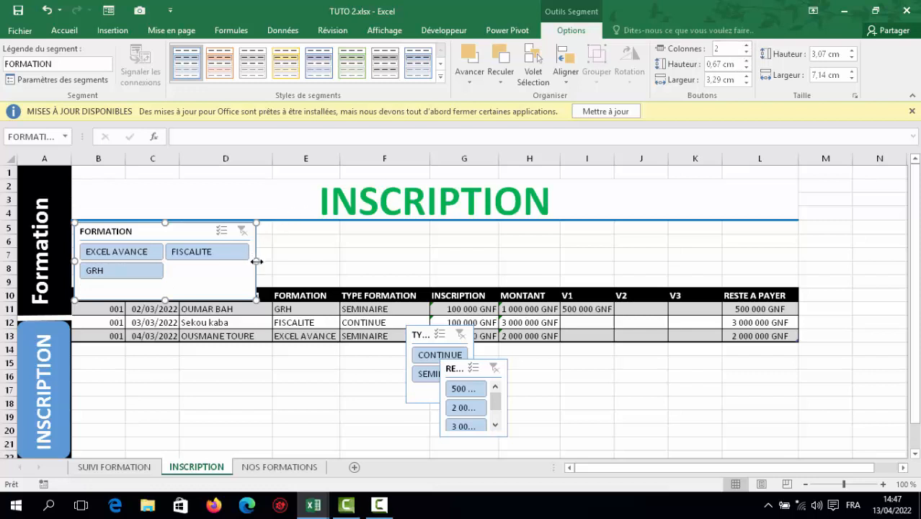
{"action": "left_click_drag", "start_coordinate": [257, 261], "coordinate": [279, 260]}
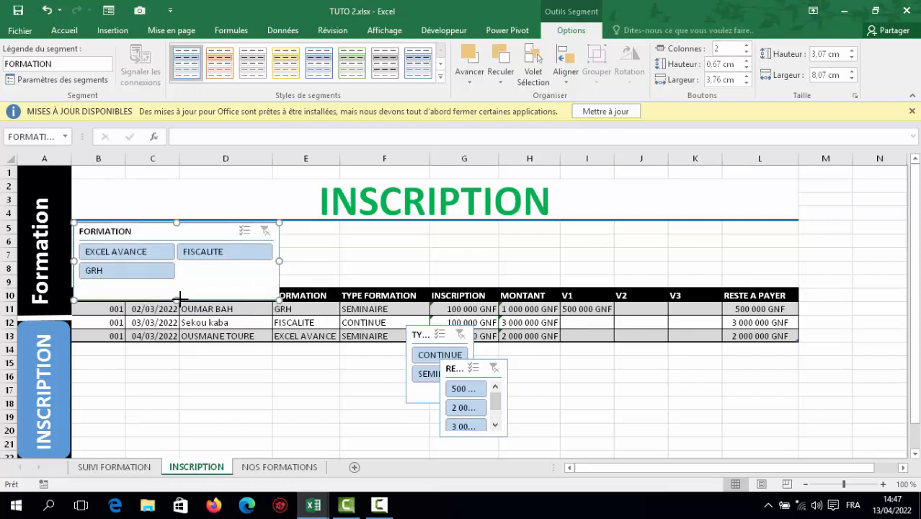
{"action": "mouse_move", "coordinate": [179, 298]}
{"action": "left_mouse_down"}
{"action": "mouse_move", "coordinate": [191, 276]}
{"action": "mouse_move", "coordinate": [177, 286]}
{"action": "left_mouse_up"}
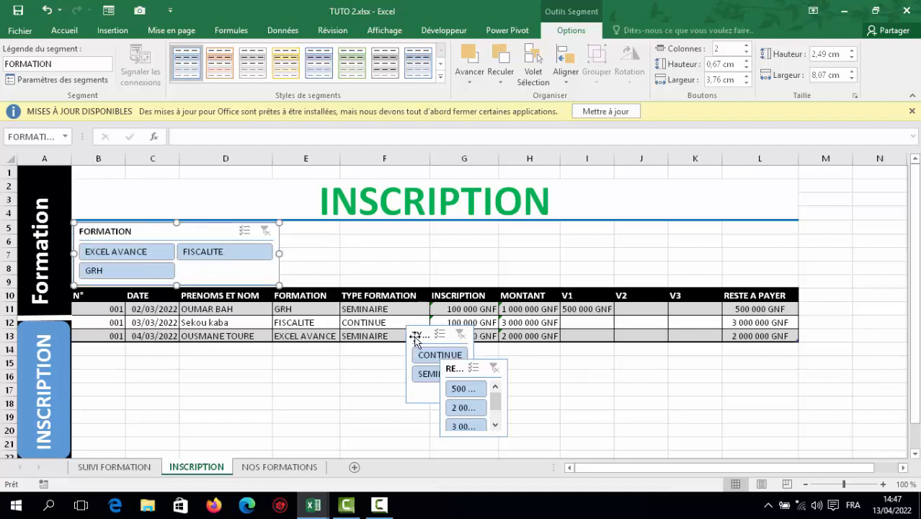
Place the TYPE FORMATION slicer beside the FORMATION slicer, sized about 8.63 by 2.43 cm, with two button columns.
{"action": "left_click_drag", "start_coordinate": [416, 339], "coordinate": [299, 234]}
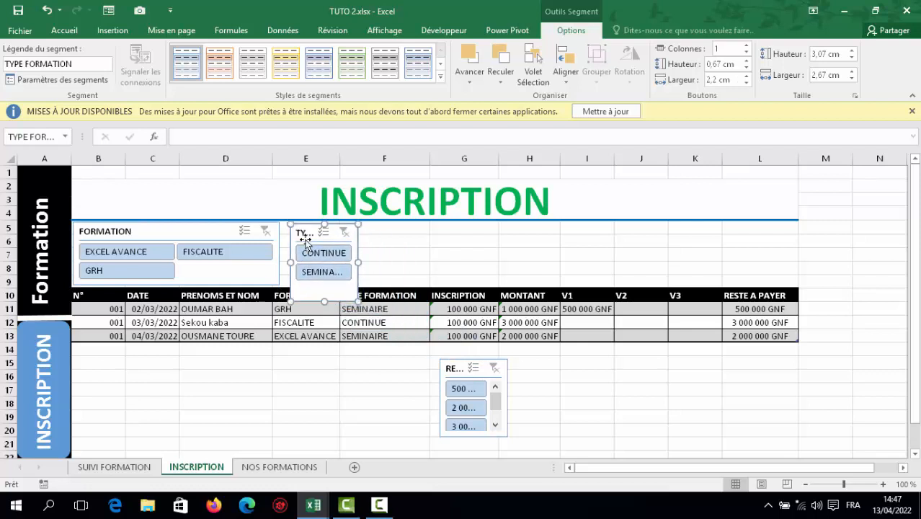
{"action": "left_click_drag", "start_coordinate": [360, 264], "coordinate": [510, 255]}
{"action": "left_click_drag", "start_coordinate": [448, 234], "coordinate": [425, 229]}
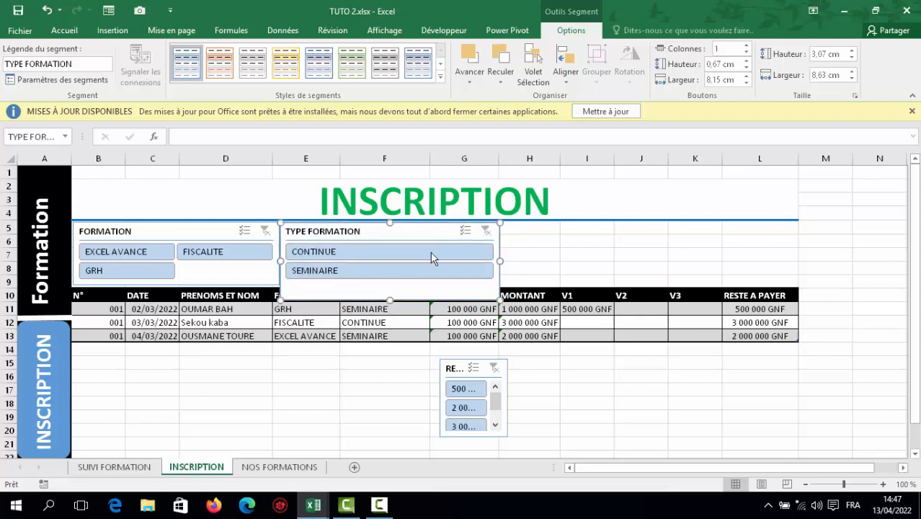
{"action": "left_click_drag", "start_coordinate": [390, 298], "coordinate": [387, 283]}
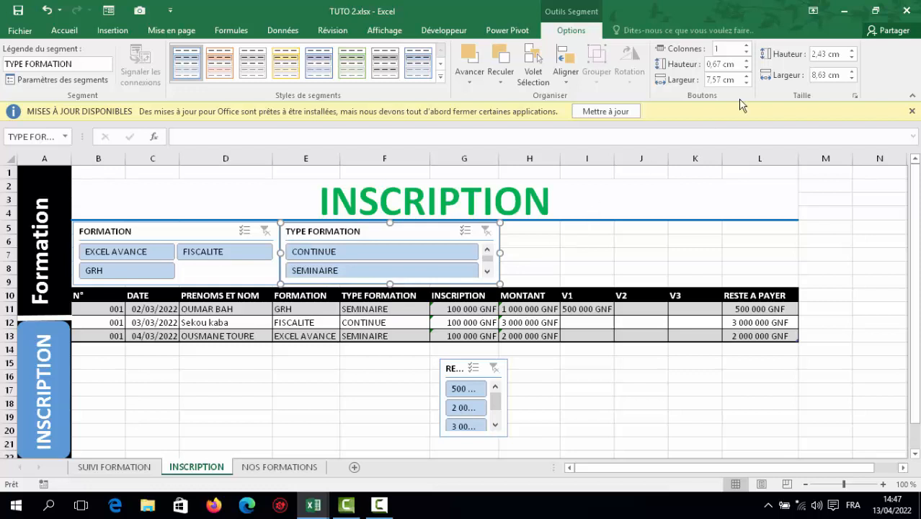
{"action": "left_click", "coordinate": [746, 46]}
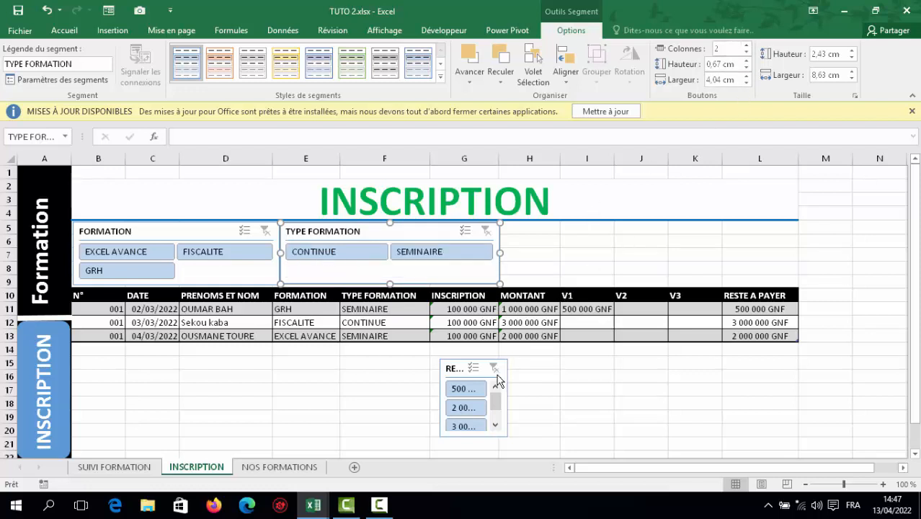
Place the RESTE A PAYER slicer beside TYPE FORMATION, ending at column L, about 11.4 by 2.51 cm, with three button columns.
{"action": "left_click_drag", "start_coordinate": [462, 370], "coordinate": [521, 231]}
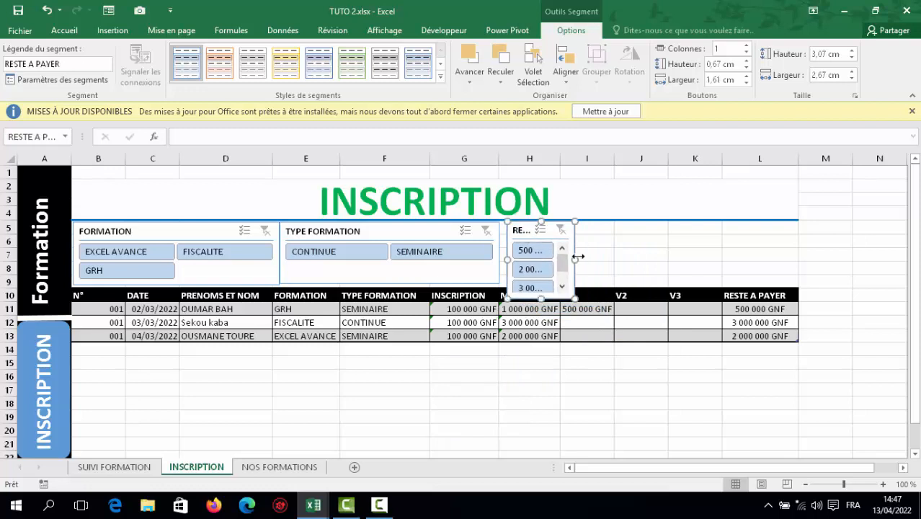
{"action": "left_click_drag", "start_coordinate": [578, 259], "coordinate": [796, 243]}
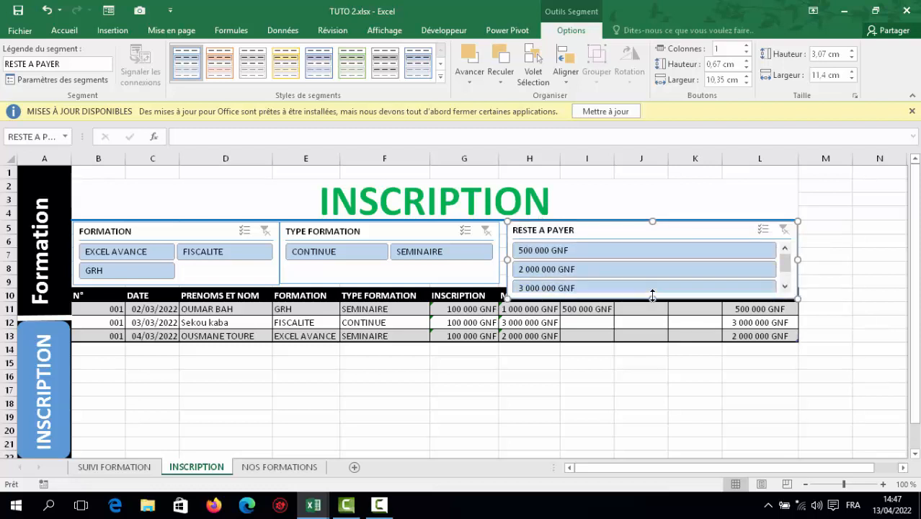
{"action": "left_click_drag", "start_coordinate": [652, 298], "coordinate": [648, 285]}
{"action": "left_click", "coordinate": [746, 46]}
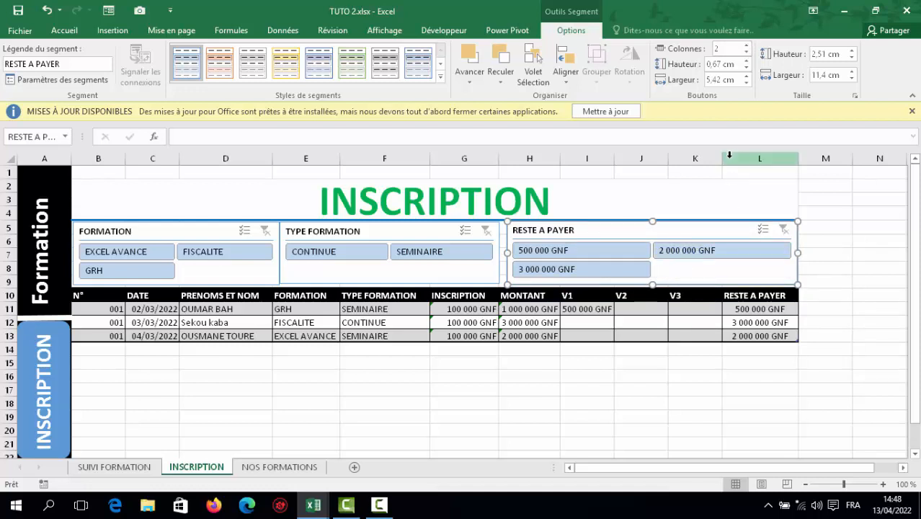
{"action": "left_click", "coordinate": [747, 47]}
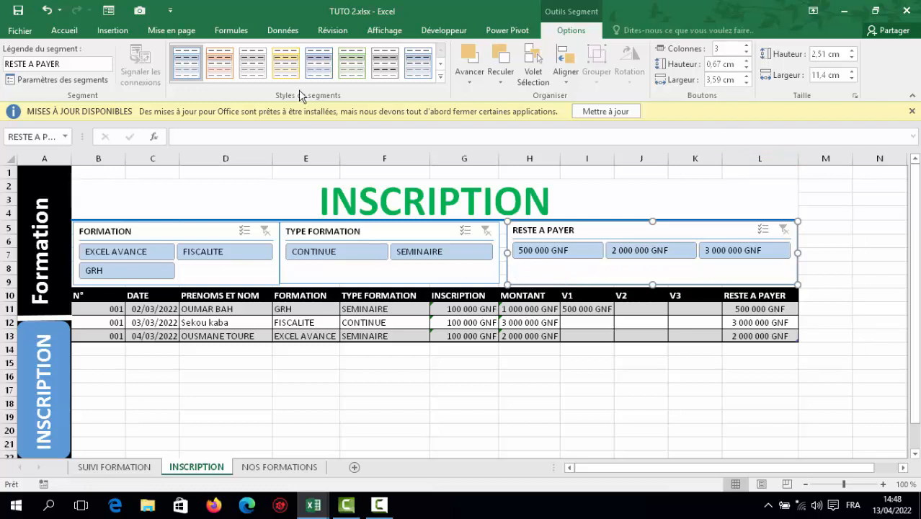
Try the dark blue slicer style on the RESTE A PAYER slicer and settle on the dark green one.
{"action": "left_click", "coordinate": [440, 75]}
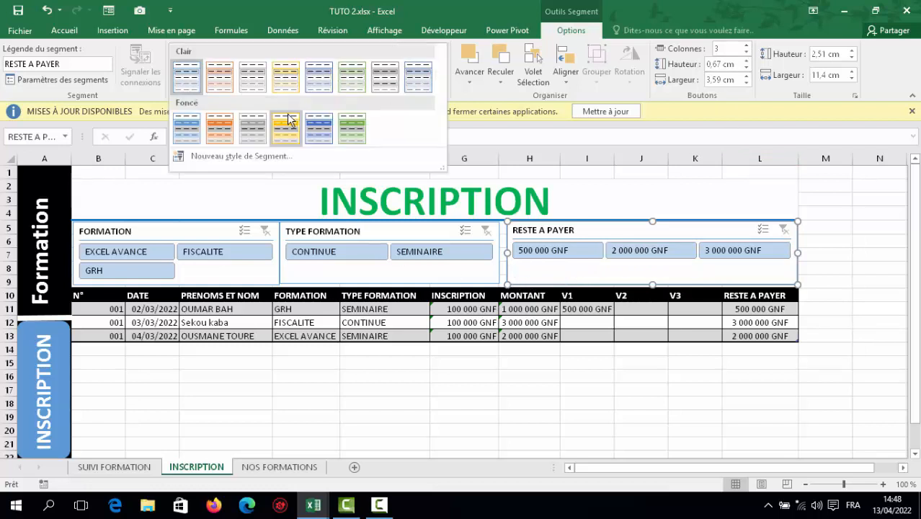
{"action": "left_click", "coordinate": [319, 127]}
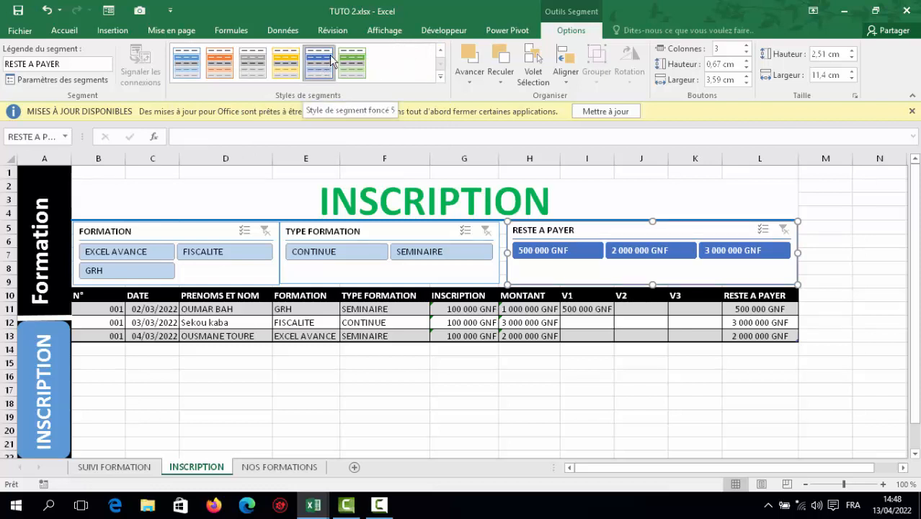
{"action": "left_click", "coordinate": [351, 62]}
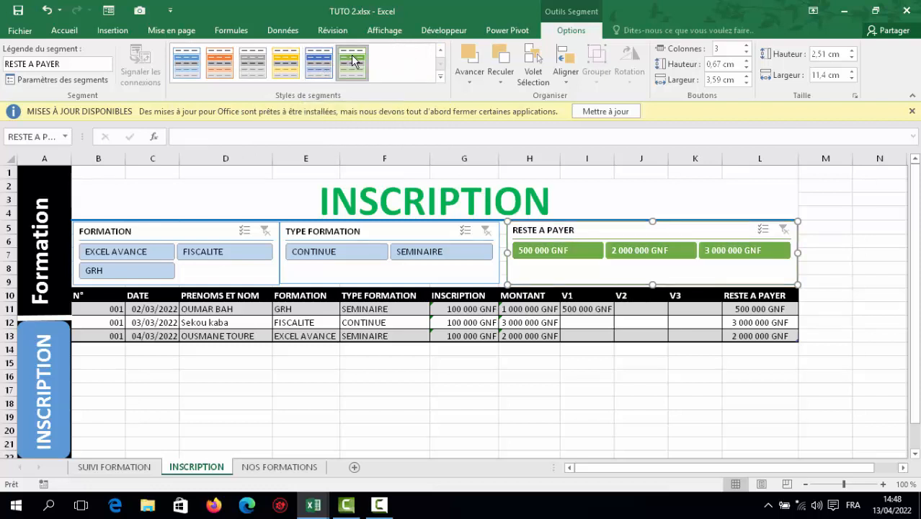
Duplicate the dark green slicer style and remove the whole-slicer border in the copy.
{"action": "left_click", "coordinate": [440, 78]}
{"action": "right_click", "coordinate": [343, 130]}
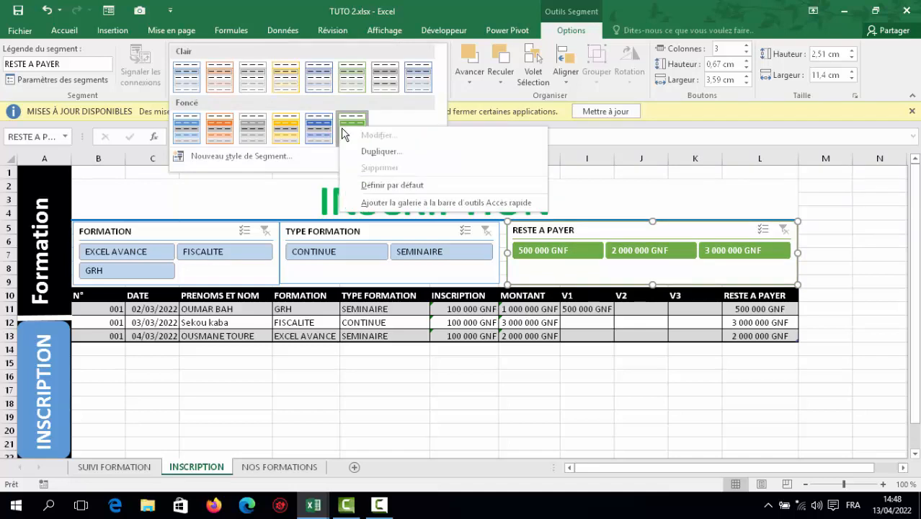
{"action": "left_click", "coordinate": [382, 151]}
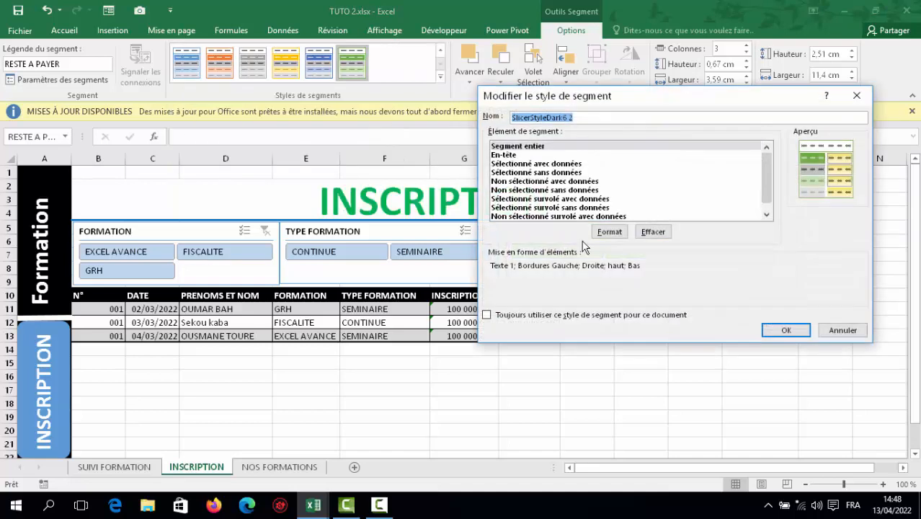
{"action": "left_click", "coordinate": [608, 231]}
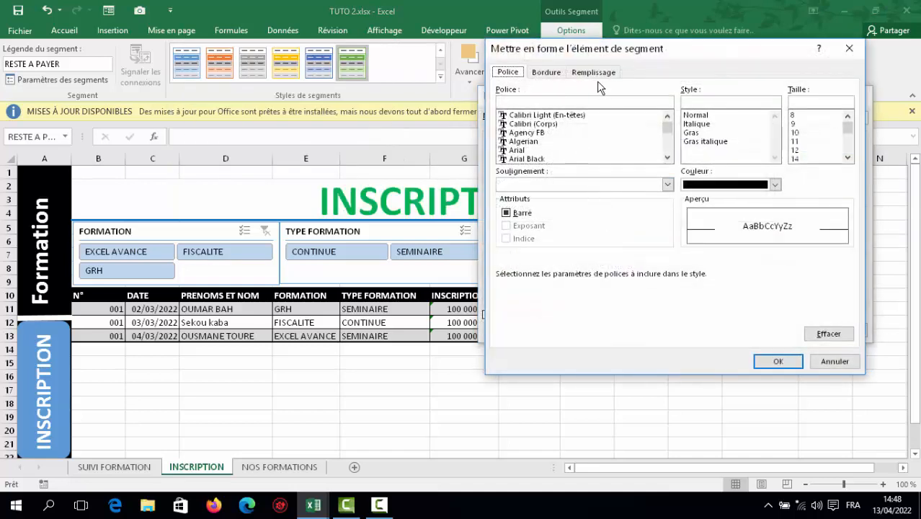
{"action": "left_click", "coordinate": [561, 74]}
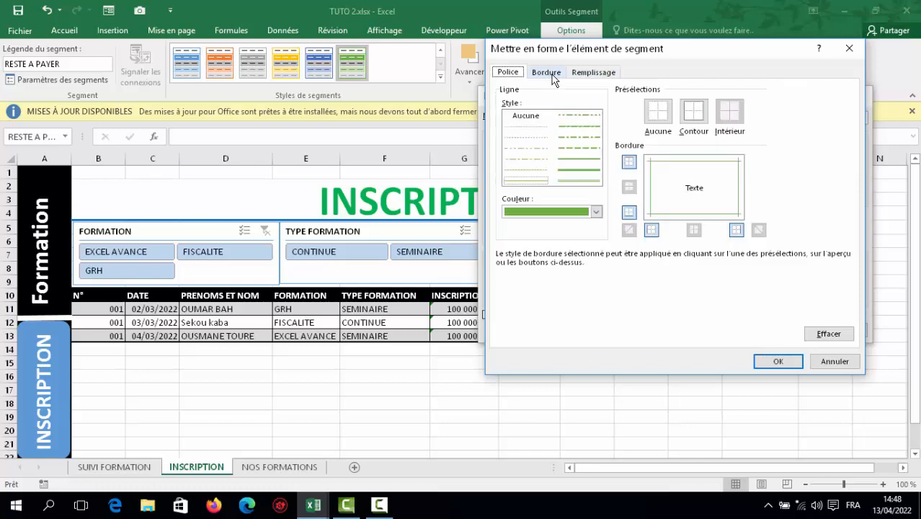
{"action": "left_click", "coordinate": [657, 128]}
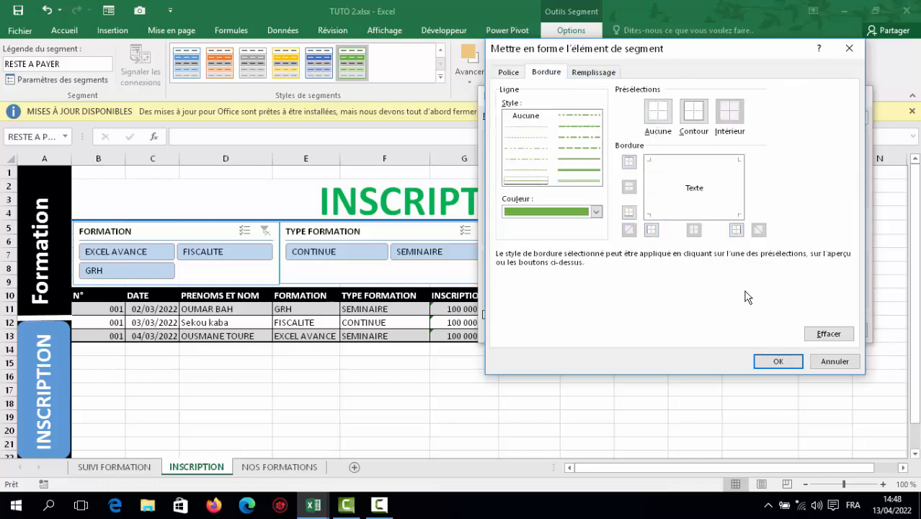
{"action": "left_click", "coordinate": [766, 361]}
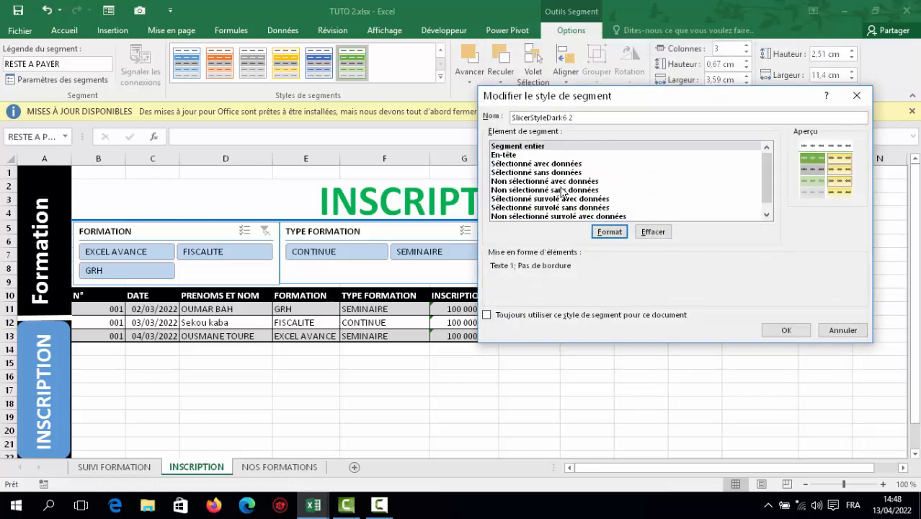
{"action": "left_click", "coordinate": [772, 331]}
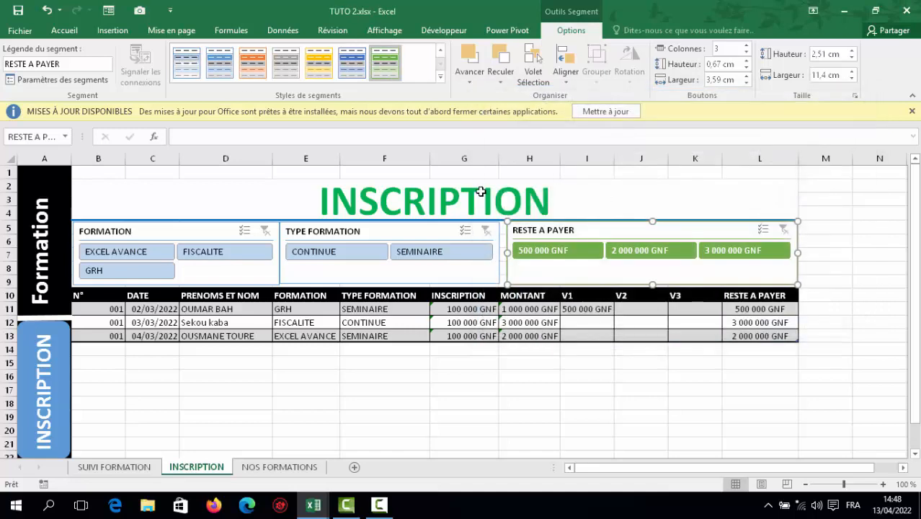
Apply the custom borderless green style to the RESTE A PAYER, TYPE FORMATION and FORMATION slicers.
{"action": "left_click", "coordinate": [439, 78]}
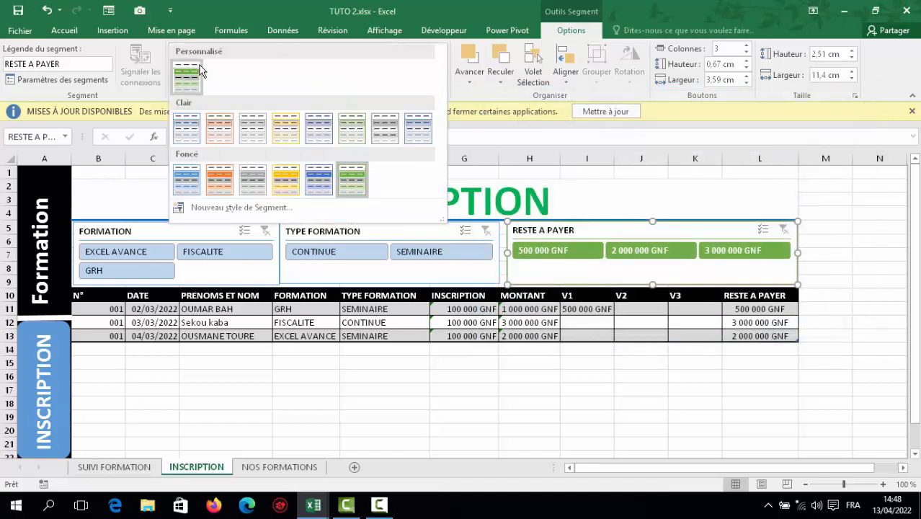
{"action": "left_click", "coordinate": [186, 77]}
{"action": "left_click", "coordinate": [433, 243]}
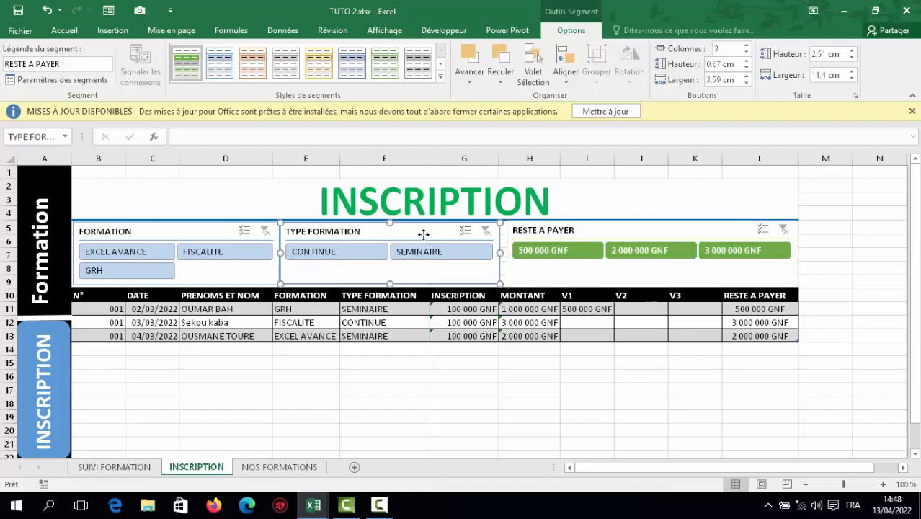
{"action": "left_click", "coordinate": [191, 67]}
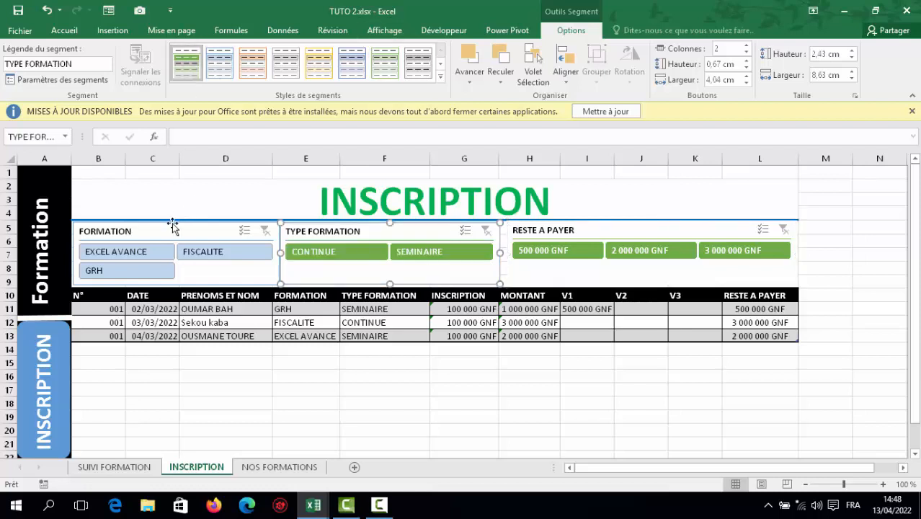
{"action": "left_click", "coordinate": [166, 232]}
{"action": "left_click", "coordinate": [186, 69]}
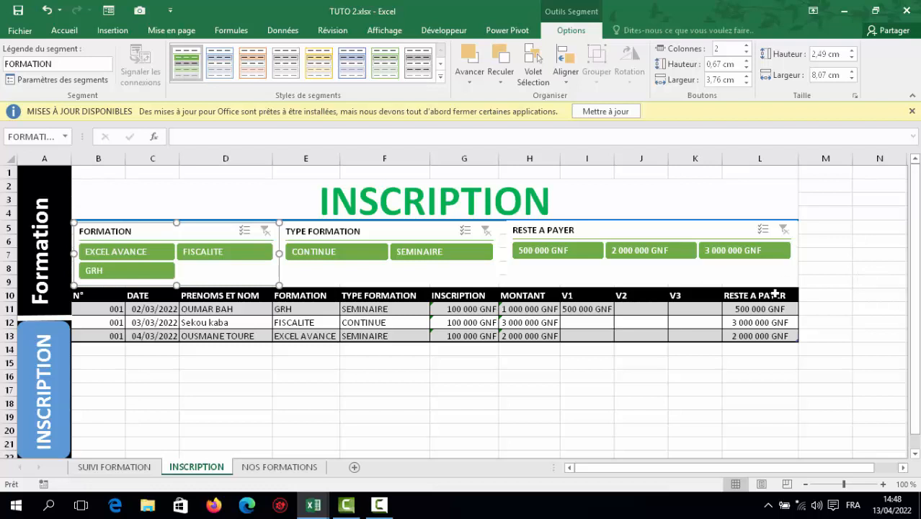
{"action": "left_click", "coordinate": [678, 389]}
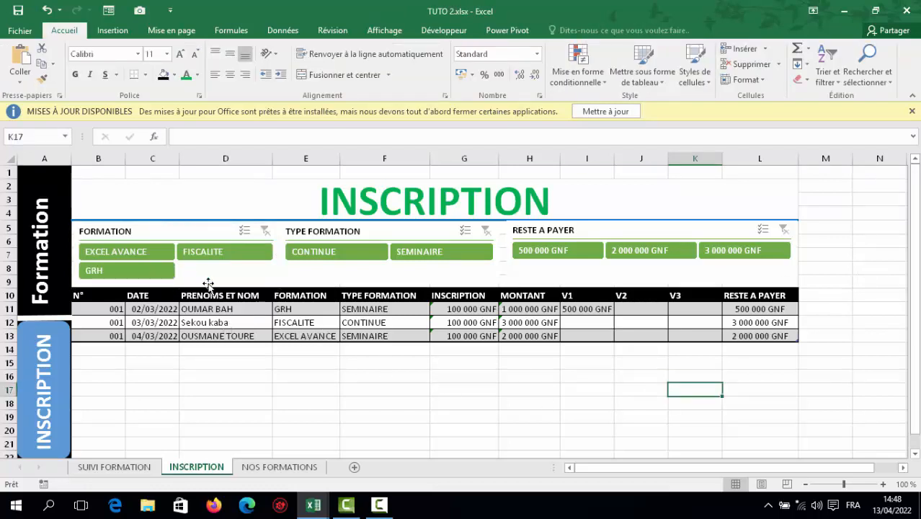
Test the slicers by filtering on GRH and on 500 000, 2 000 000 and 3 000 000 GNF, clearing both slicers' filters.
{"action": "left_click", "coordinate": [134, 276]}
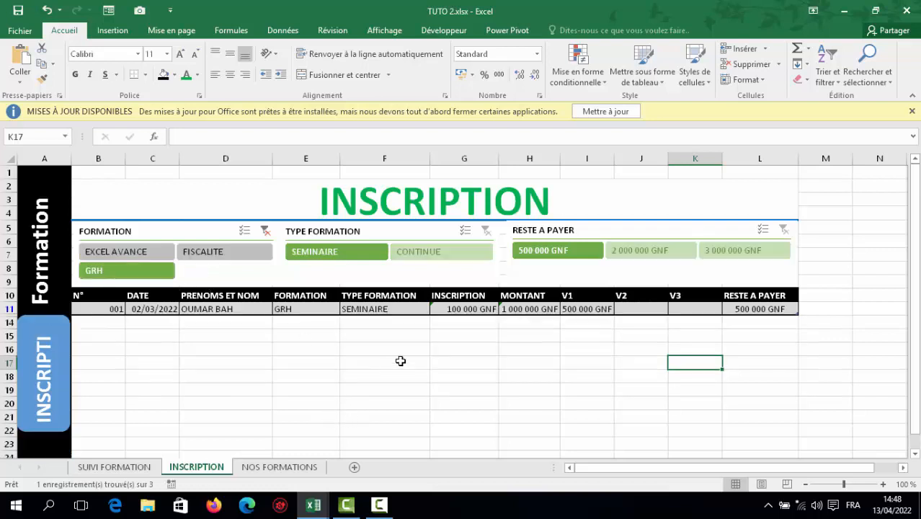
{"action": "left_click", "coordinate": [265, 230]}
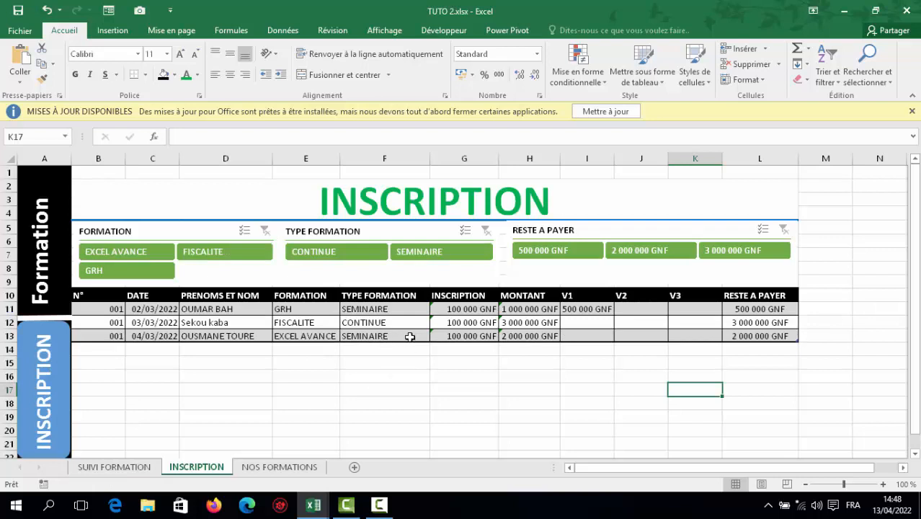
{"action": "left_click", "coordinate": [543, 250]}
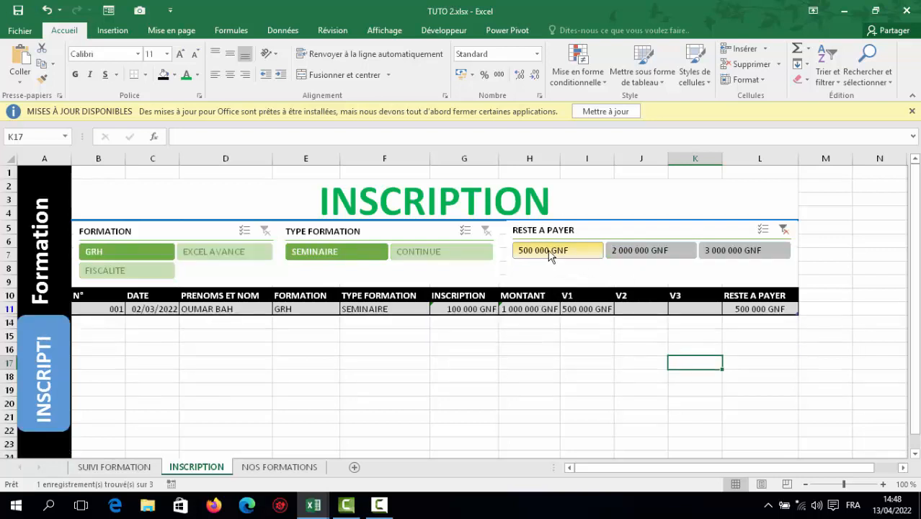
{"action": "left_click", "coordinate": [640, 252]}
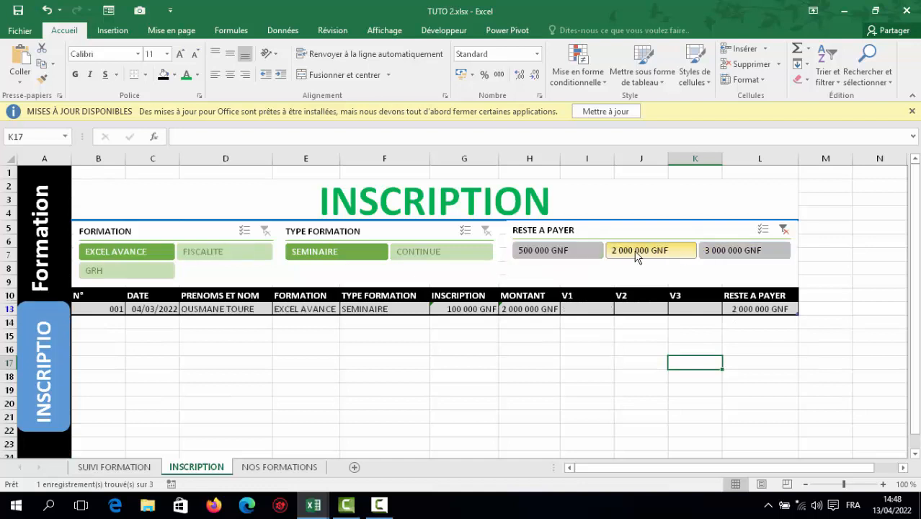
{"action": "left_click", "coordinate": [735, 252]}
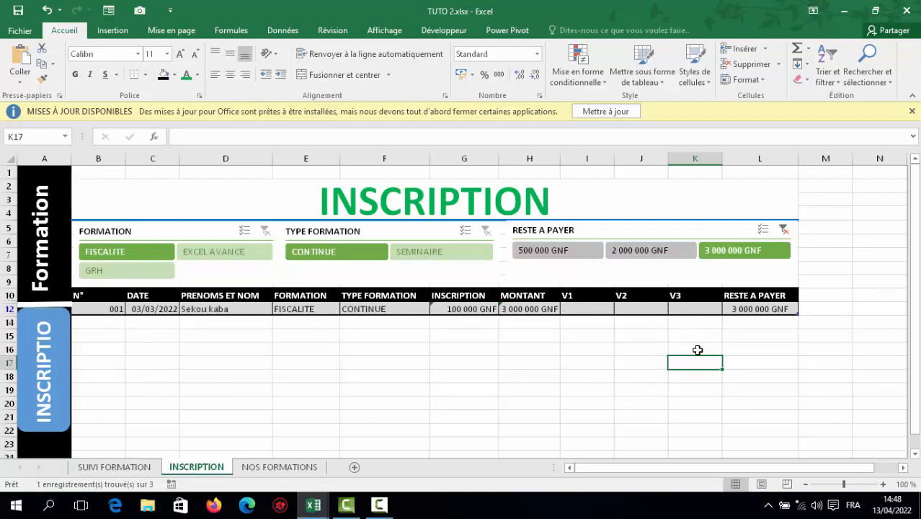
{"action": "left_click", "coordinate": [783, 231]}
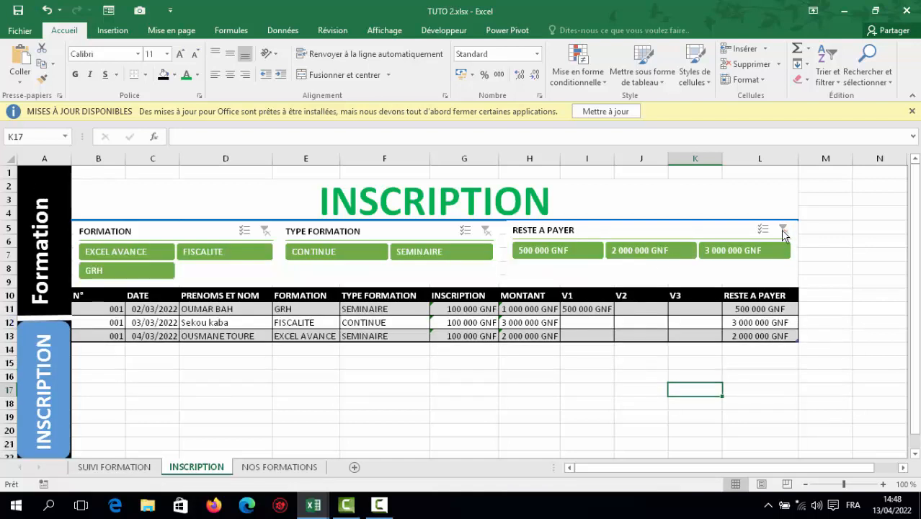
Nudge the RESTE A PAYER slicer slightly down below the title's border line.
{"action": "left_click_drag", "start_coordinate": [705, 228], "coordinate": [705, 231]}
{"action": "left_click", "coordinate": [677, 194]}
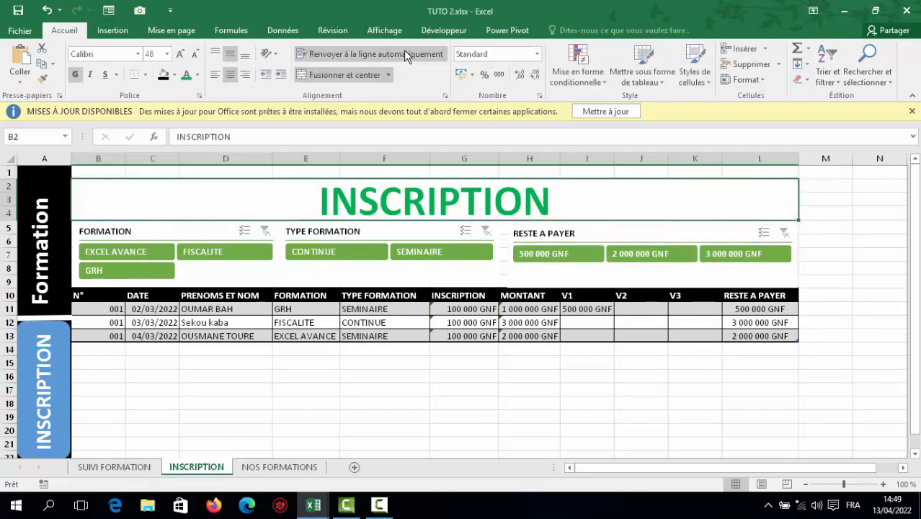
Hide the INSCRIPTION sheet's gridlines, headings and the formula bar, and dismiss the update notice.
{"action": "left_click", "coordinate": [393, 31]}
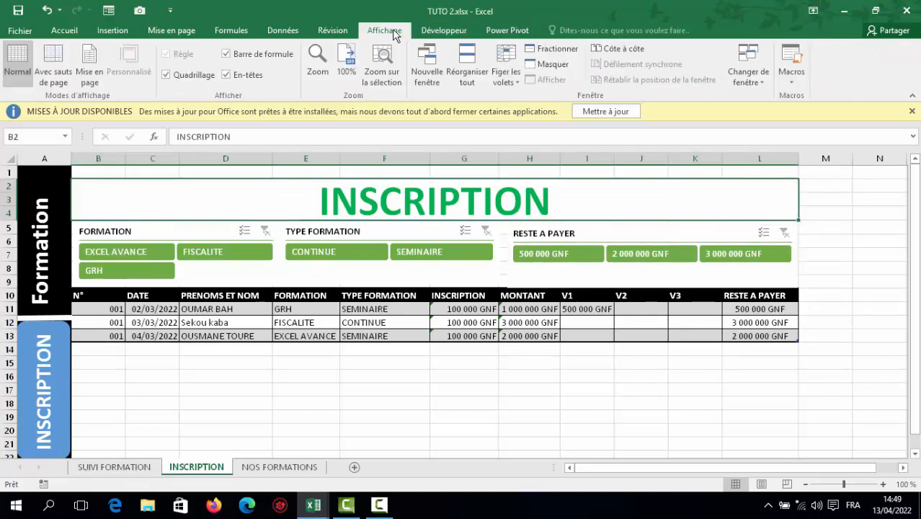
{"action": "left_click", "coordinate": [166, 75]}
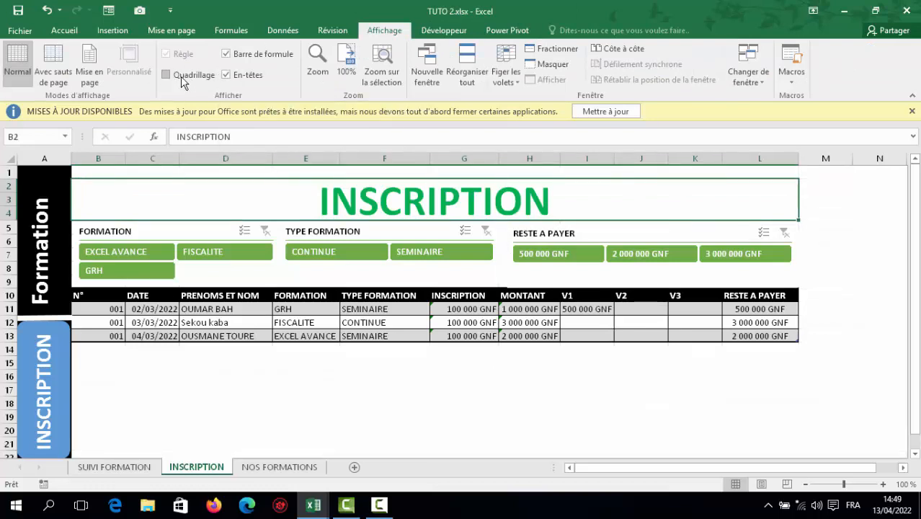
{"action": "left_click", "coordinate": [226, 75]}
{"action": "left_click", "coordinate": [226, 54]}
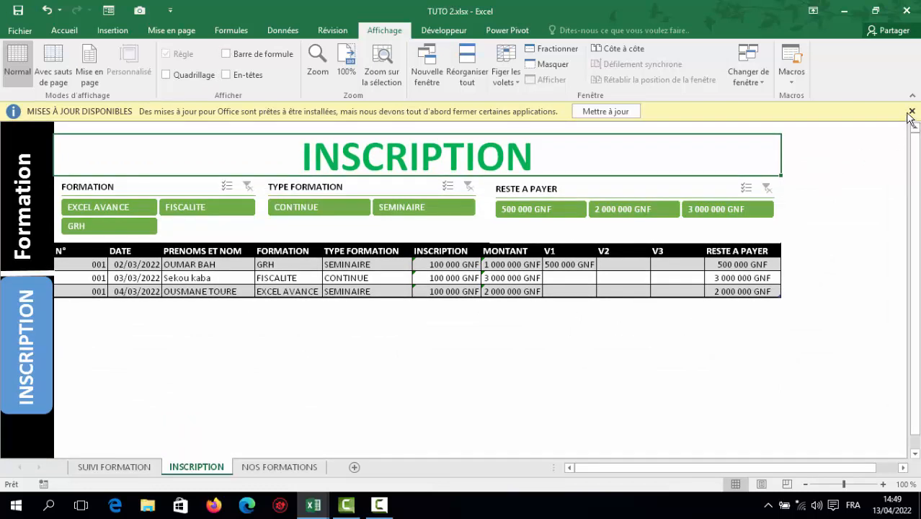
{"action": "left_click", "coordinate": [911, 112]}
{"action": "left_click", "coordinate": [545, 314]}
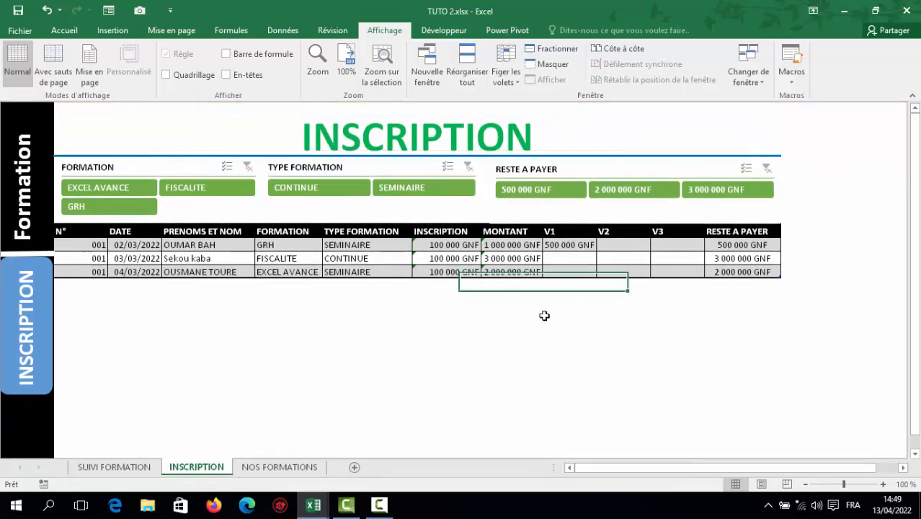